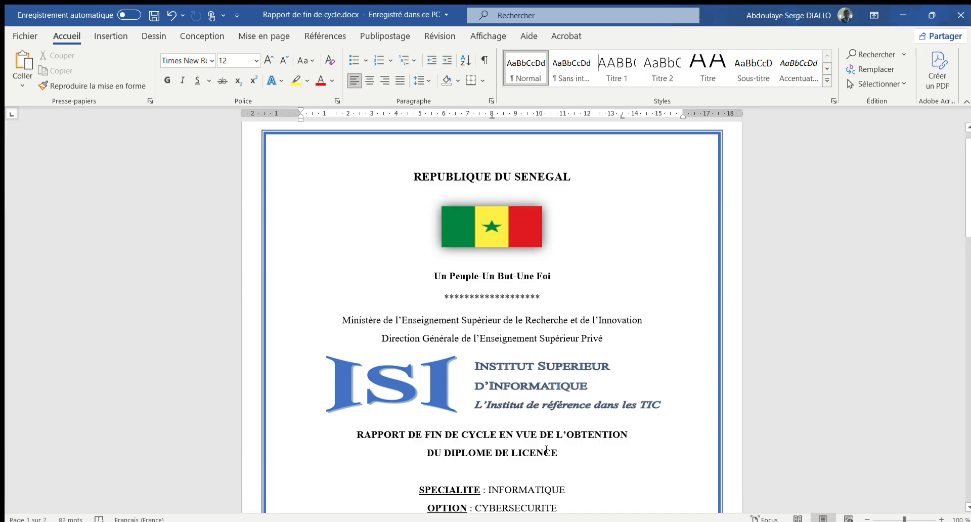
Step: Copy the report's title text from the blue scroll banner on the cover page
scroll(547, 449, down, 10)
scroll(546, 450, down, 1)
scroll(546, 449, up, 2)
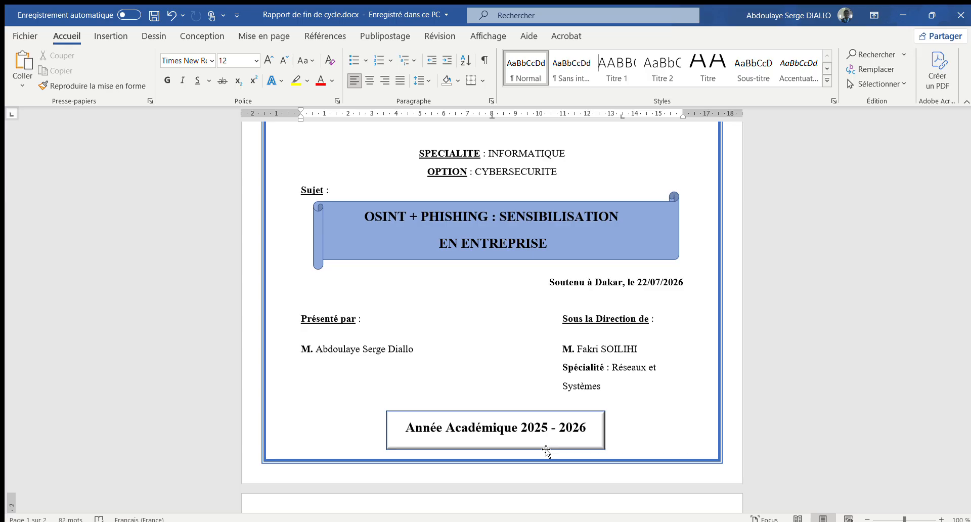
scroll(402, 411, down, 5)
click(402, 412)
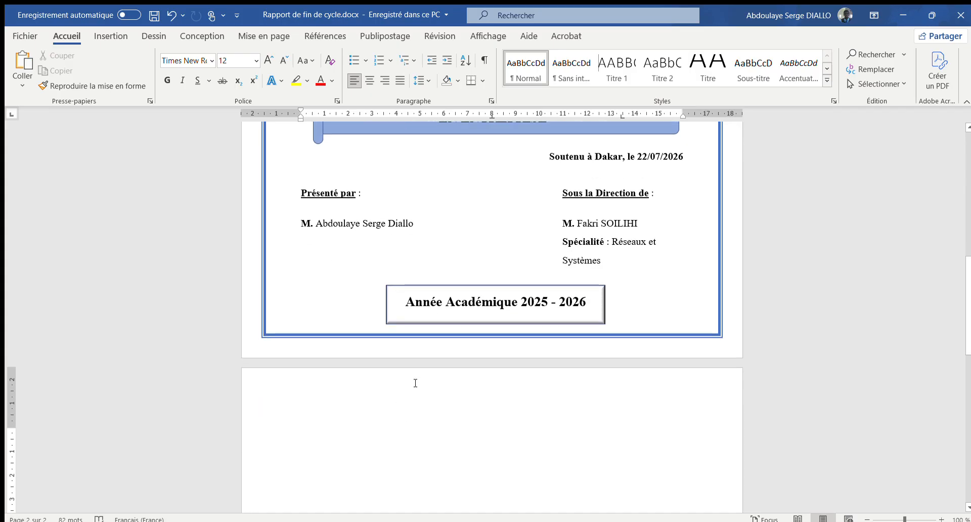
scroll(461, 203, up, 4)
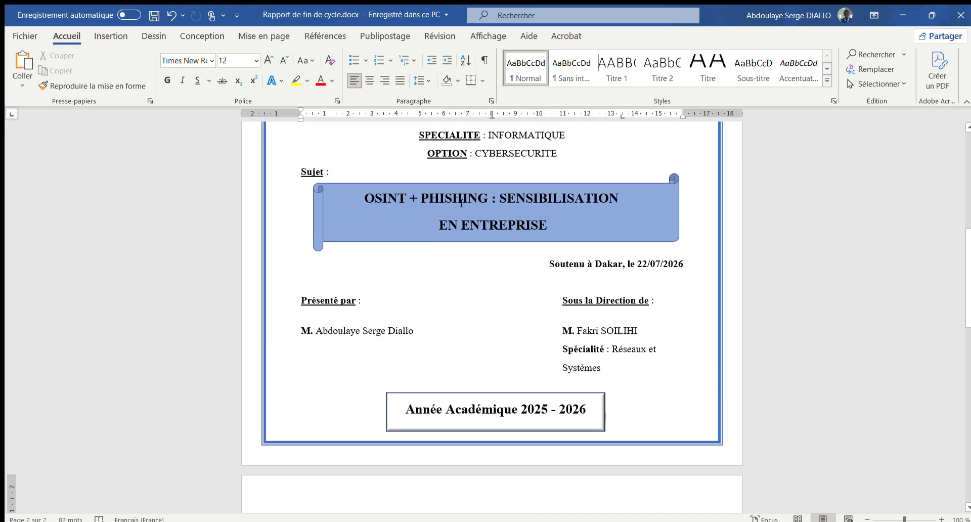
click(450, 206)
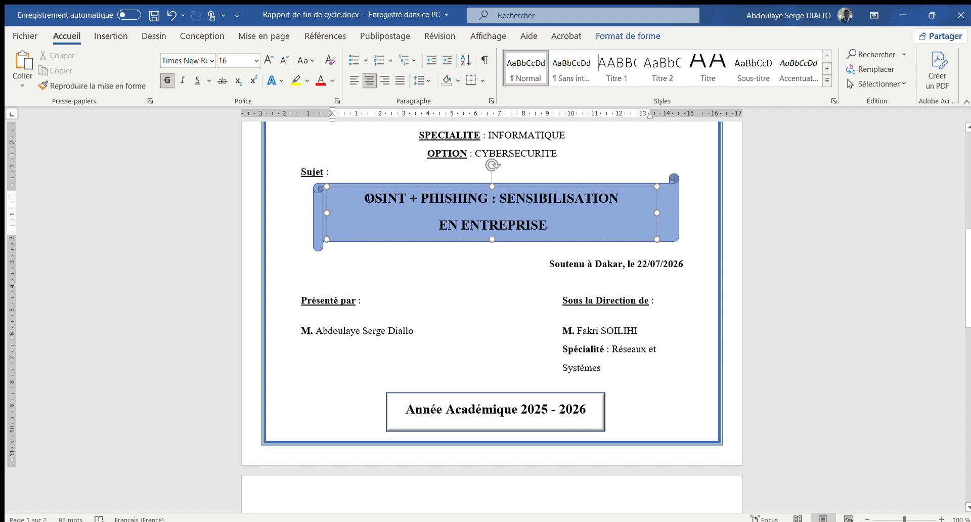
triple_click(366, 197)
key(ctrl+c)
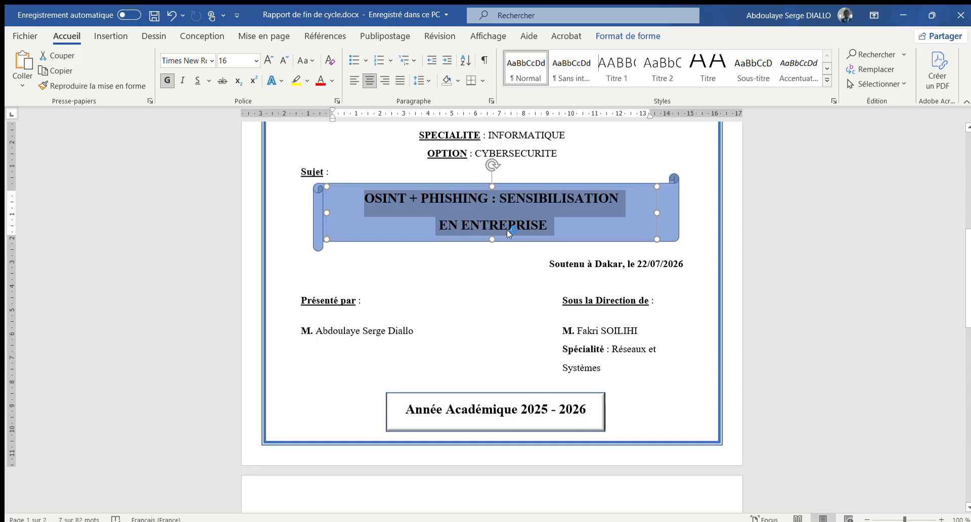
key(ctrl+z)
click(481, 273)
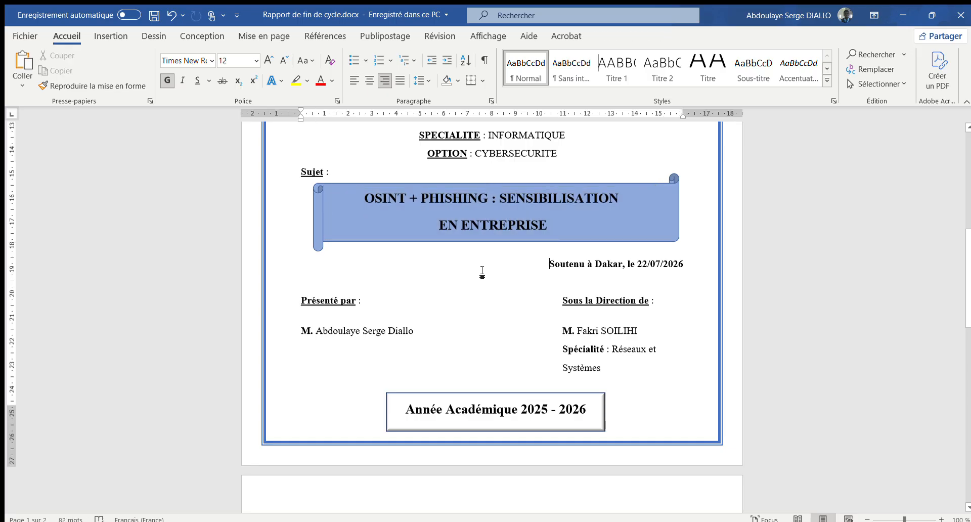
Step: Paste the copied title into the second page's header and remove the surplus blank paragraph and spacing around it
scroll(476, 392, down, 3)
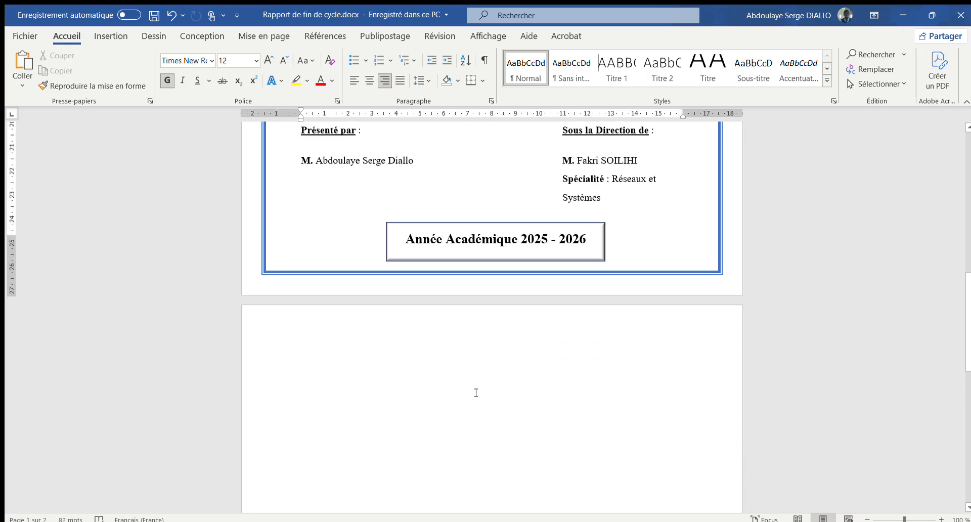
click(445, 337)
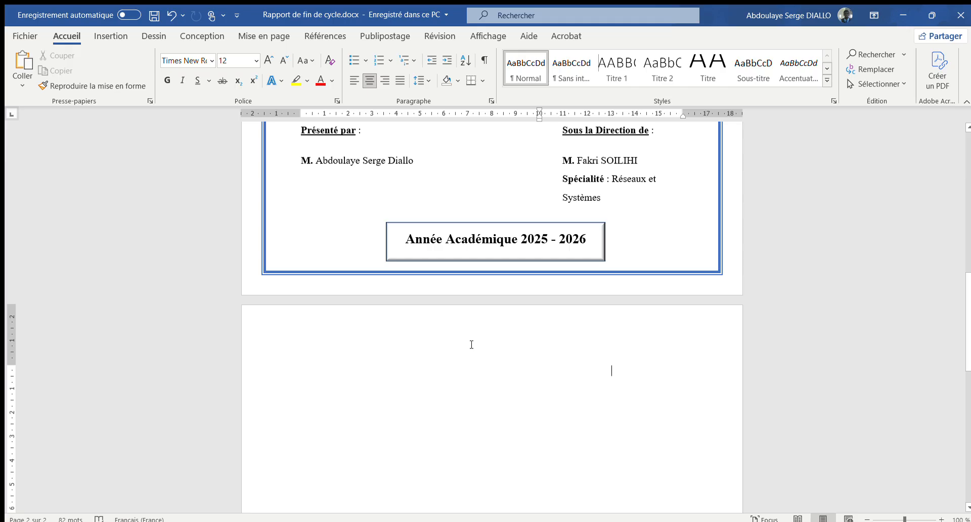
double_click(500, 343)
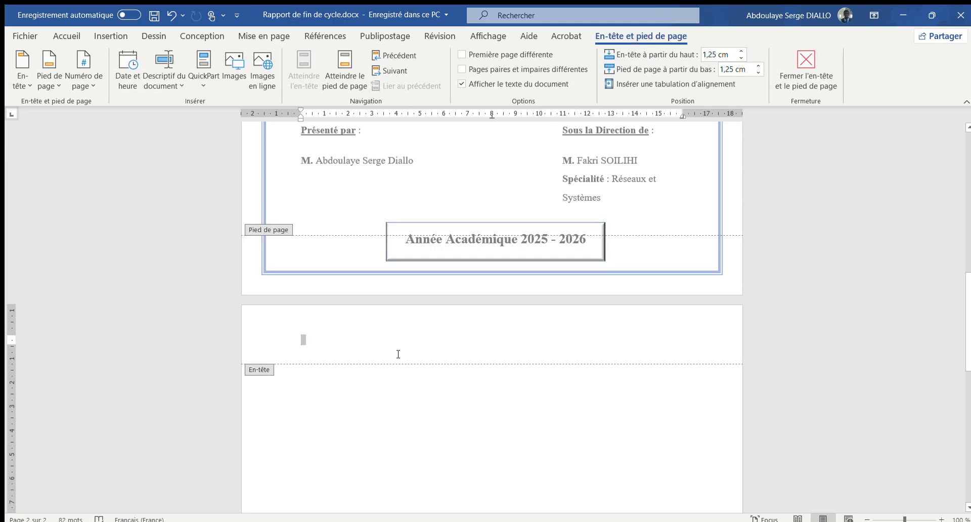
key(ctrl+v)
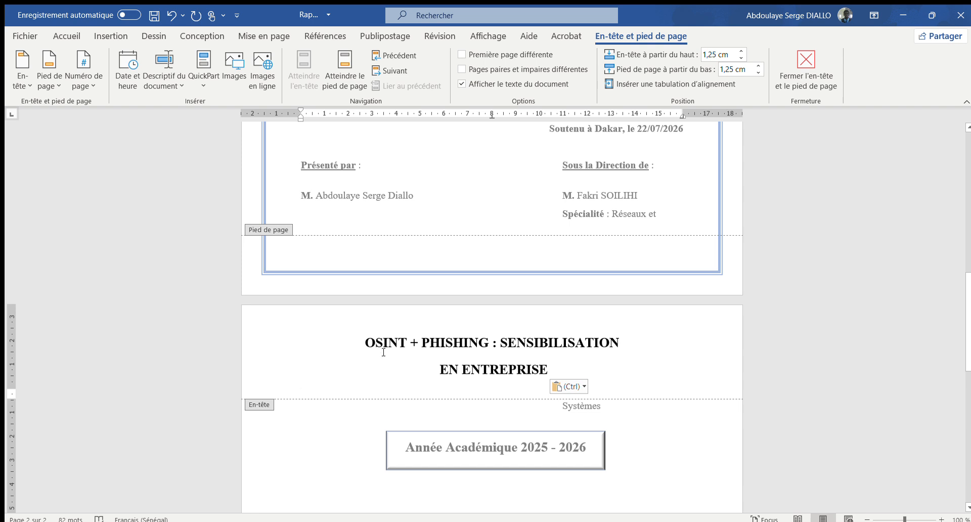
key(BackSpace)
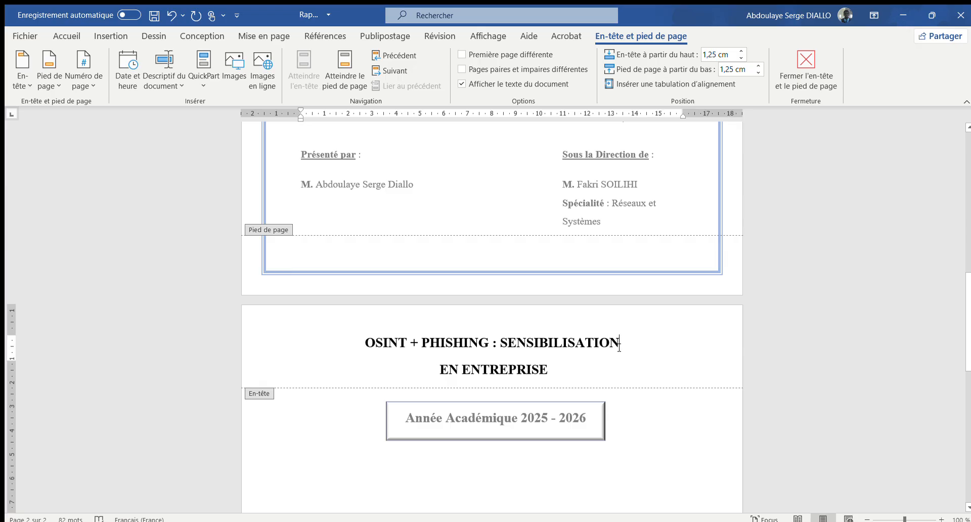
click(446, 374)
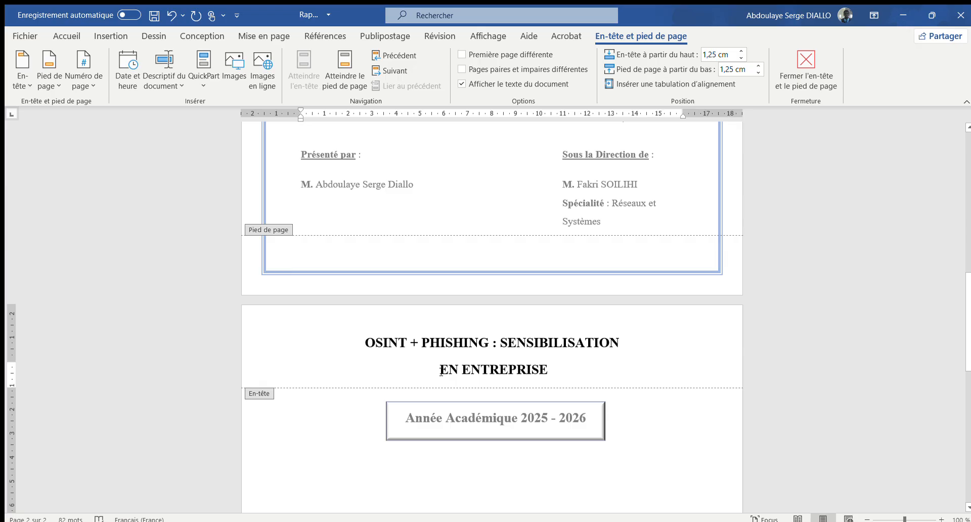
key(BackSpace)
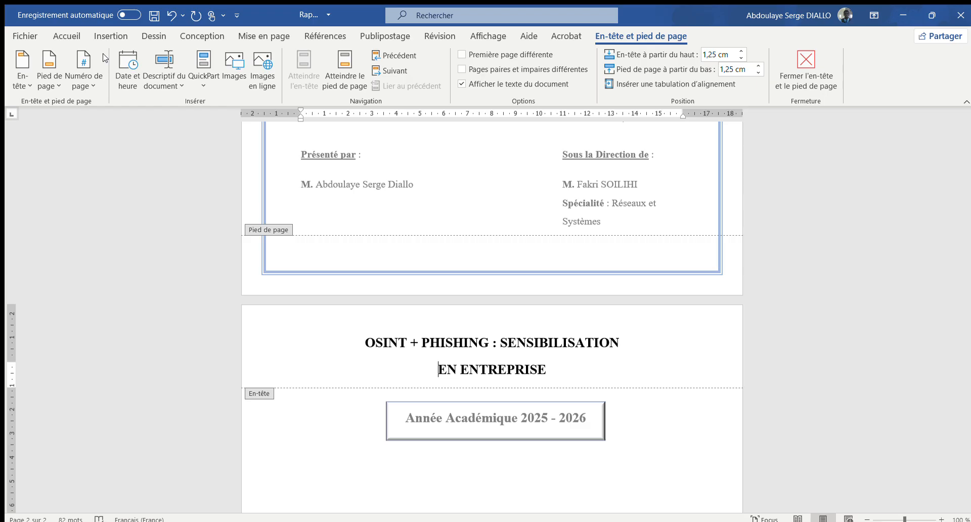
Step: Reduce the font size of both header title lines to 12
click(69, 35)
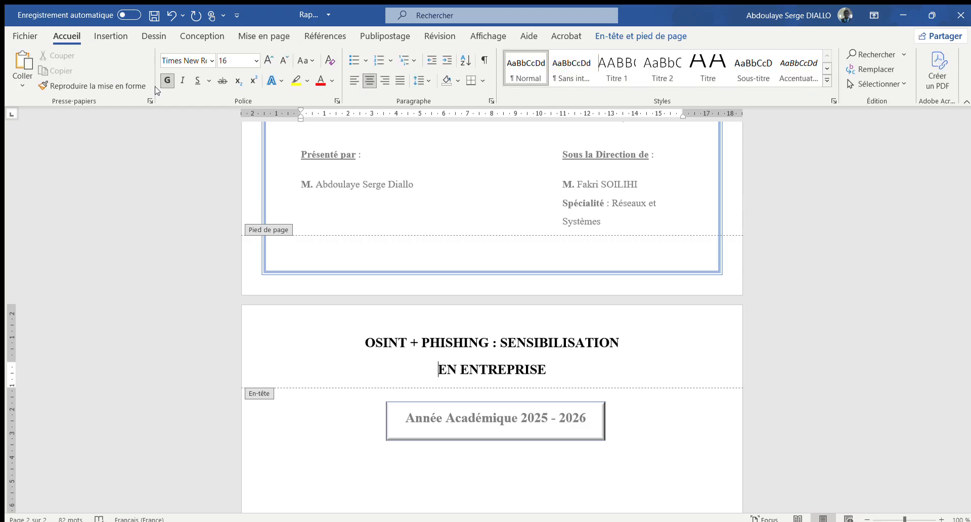
triple_click(408, 376)
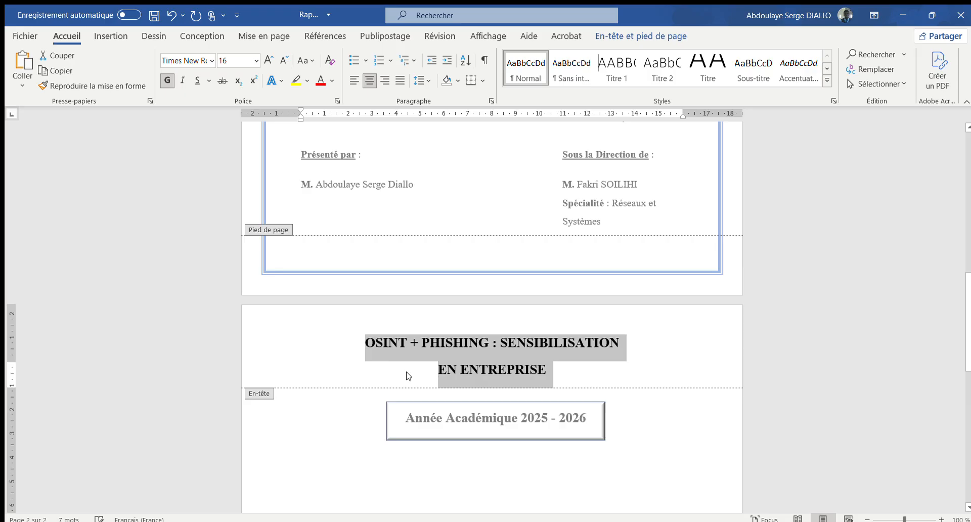
click(279, 57)
click(278, 57)
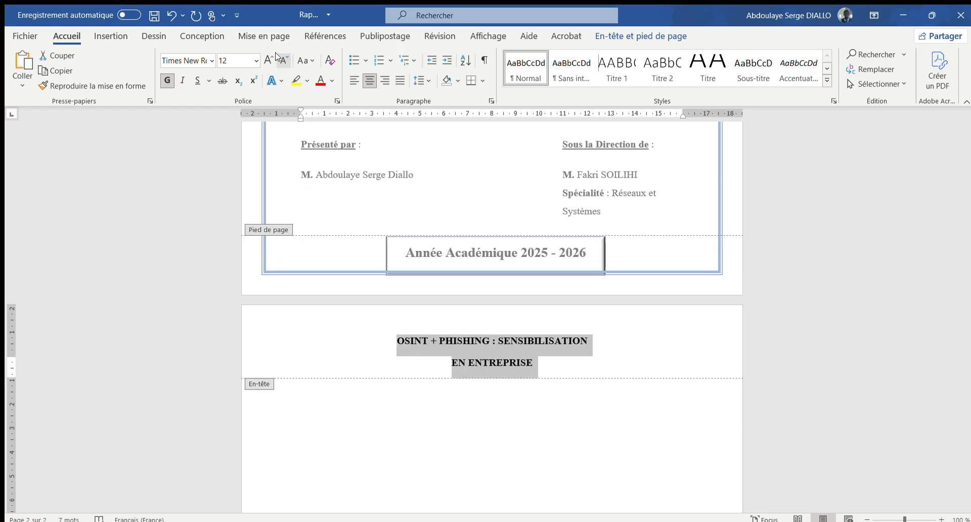
Step: Join the two header lines into the single line "OSINT + PHISHING : SENSIBILISATION EN ENTREPRISE"
click(451, 362)
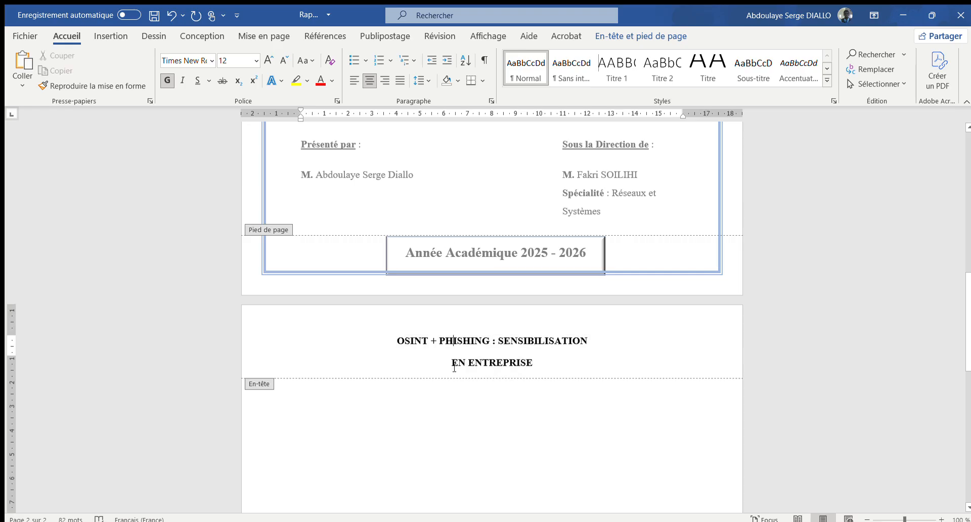
click(453, 364)
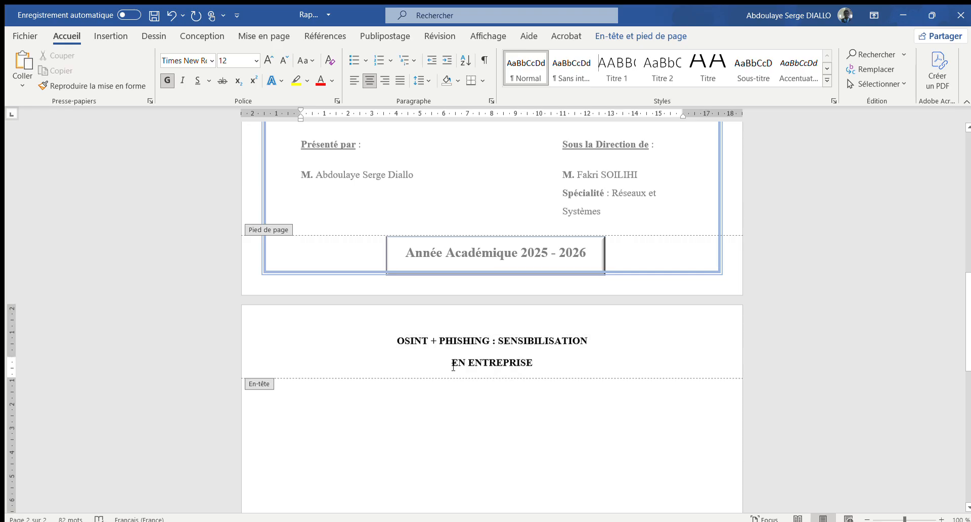
key(BackSpace)
key(BackSpace)
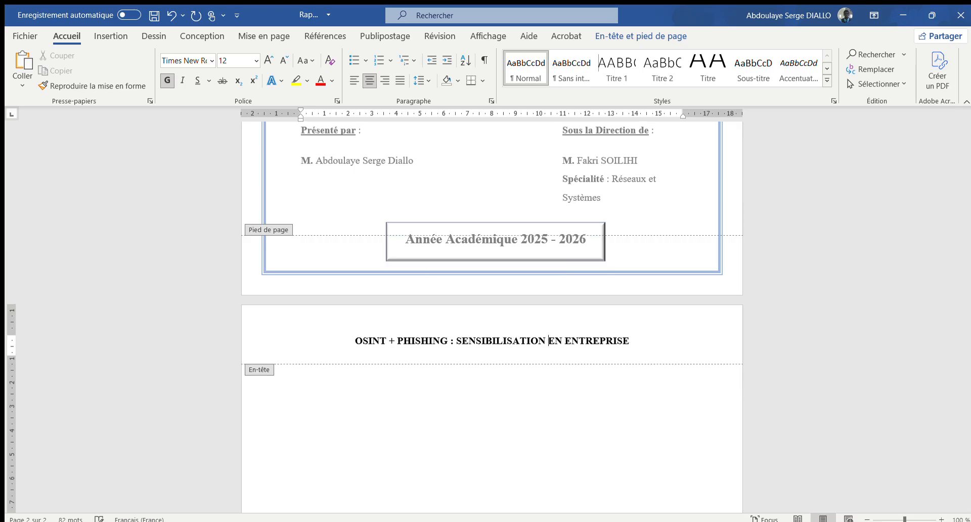
Step: Remove the bold formatting from the header title and return to the document body
click(352, 337)
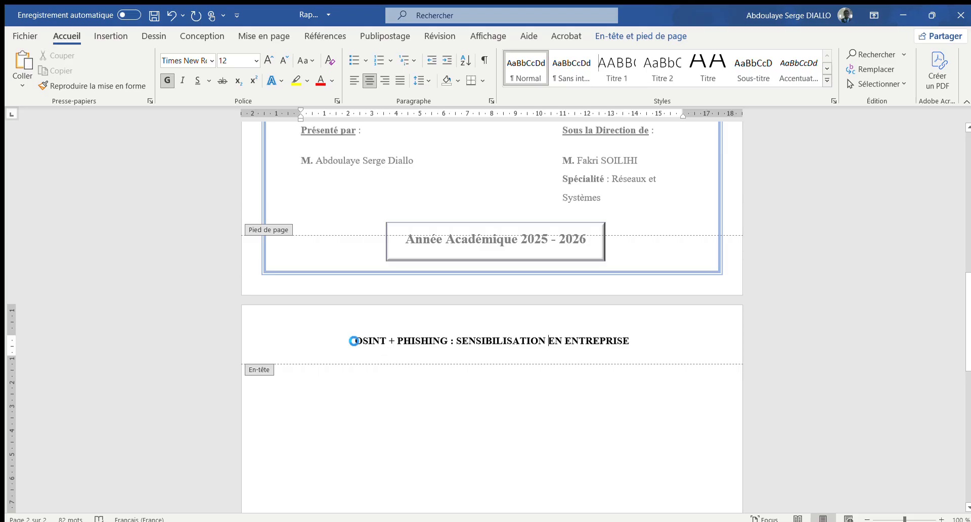
triple_click(351, 338)
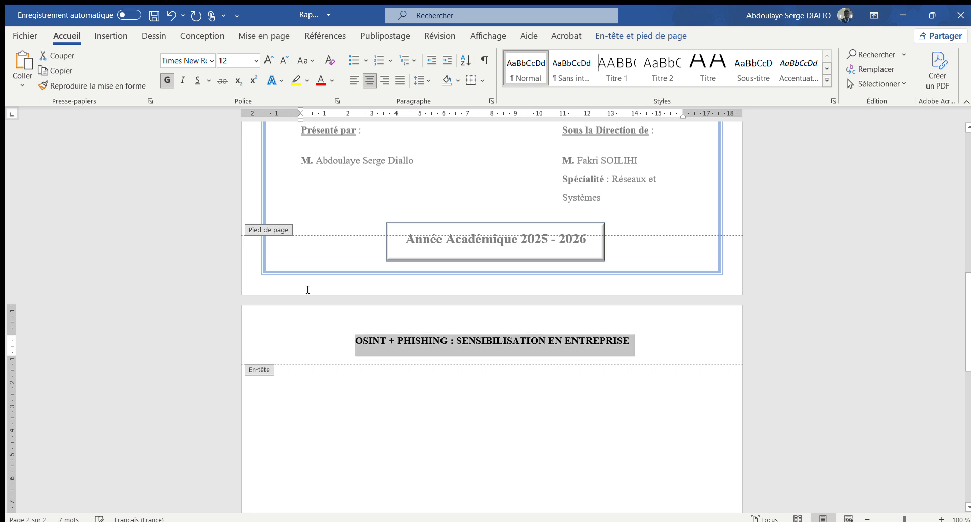
click(167, 80)
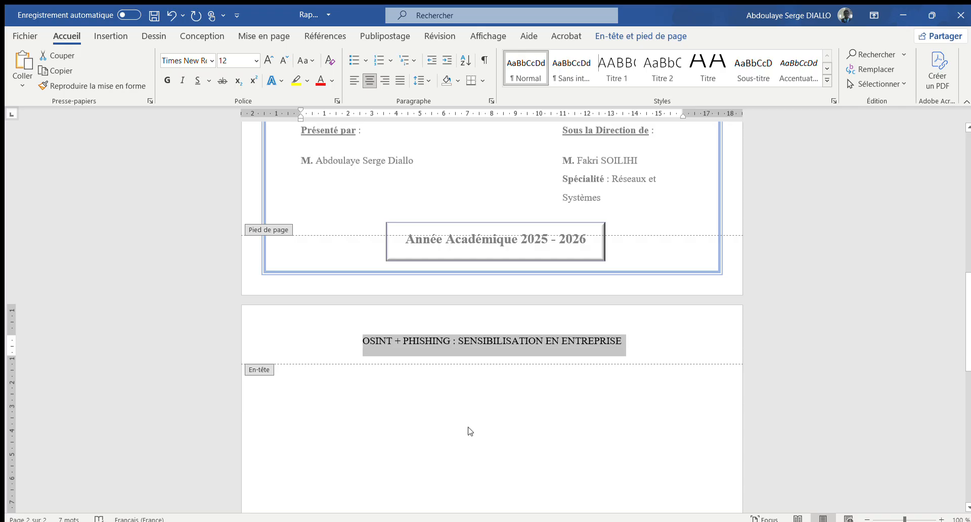
double_click(443, 434)
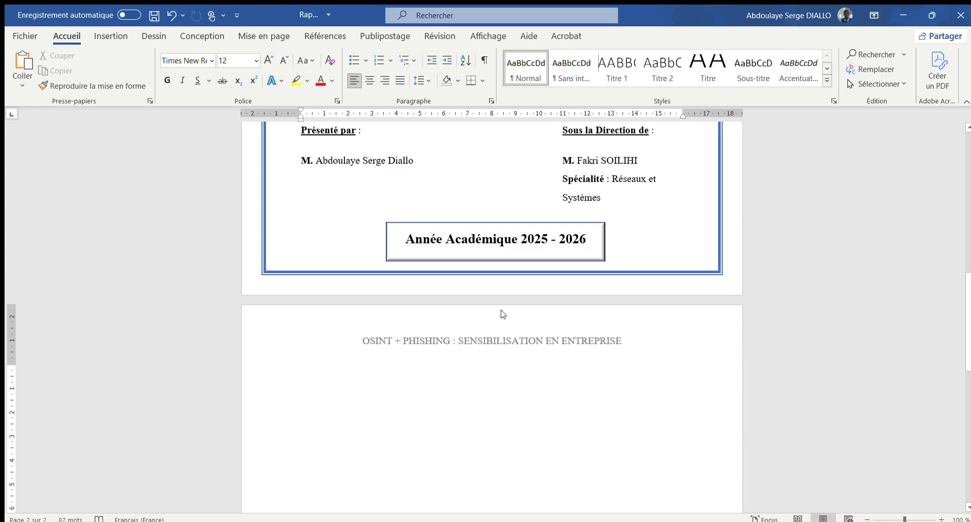
Step: Add the centred line "A la mémoire" to the body of the second page
scroll(504, 318, up, 6)
scroll(506, 320, up, 5)
scroll(506, 321, down, 11)
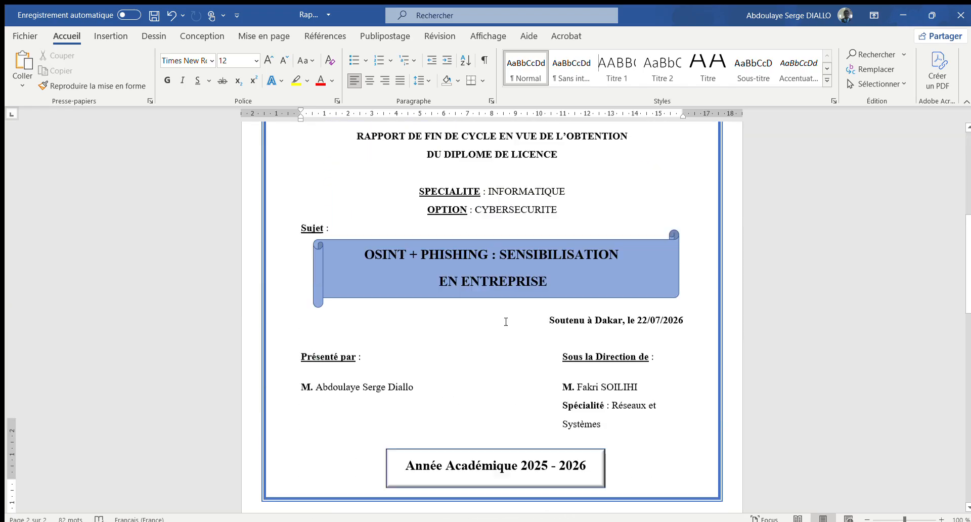
scroll(507, 322, up, 1)
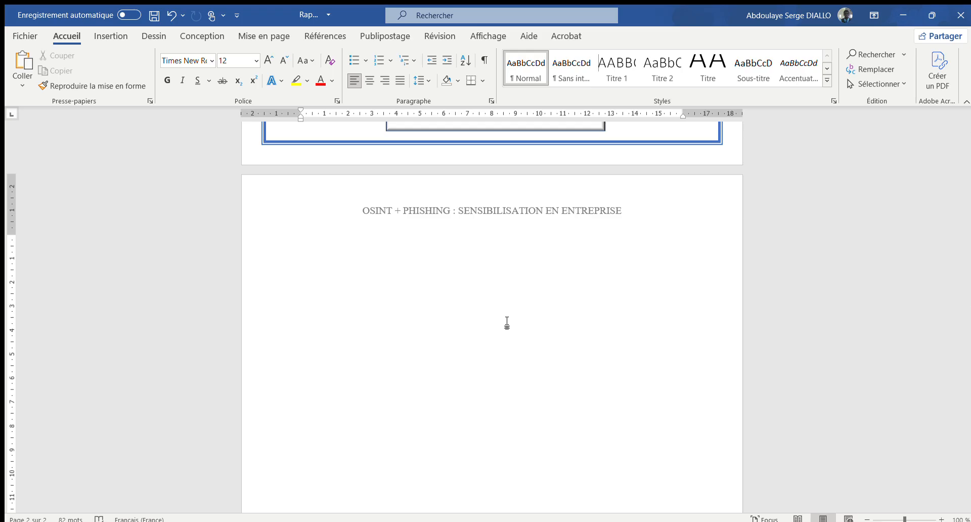
scroll(512, 396, up, 2)
scroll(512, 396, down, 1)
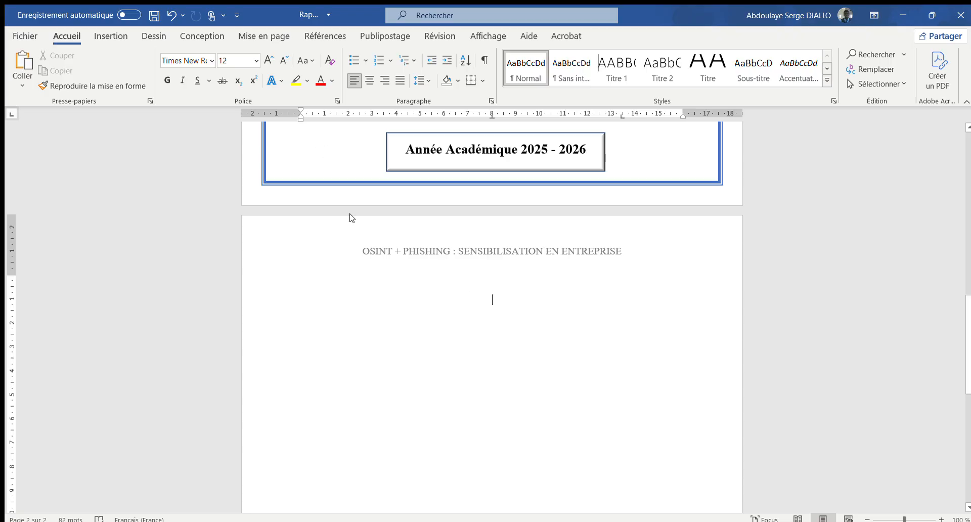
click(366, 80)
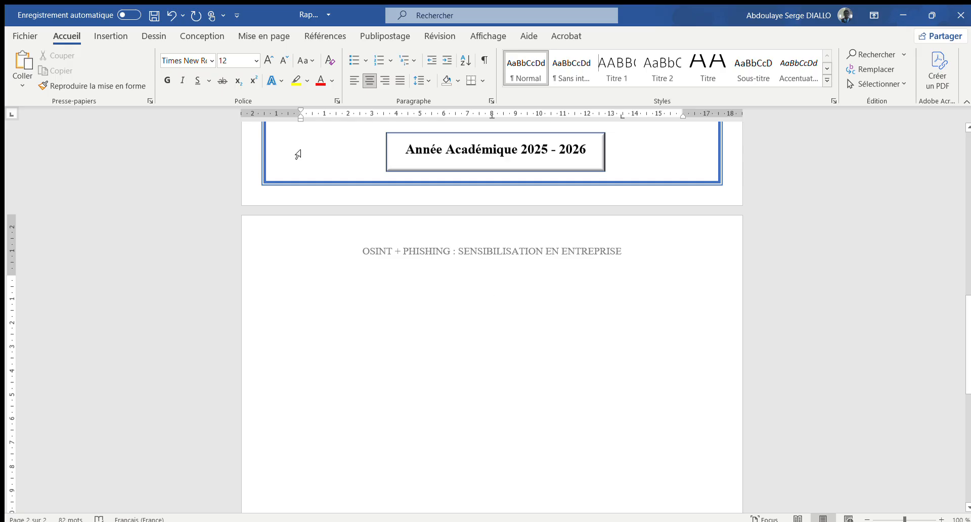
text(A l)
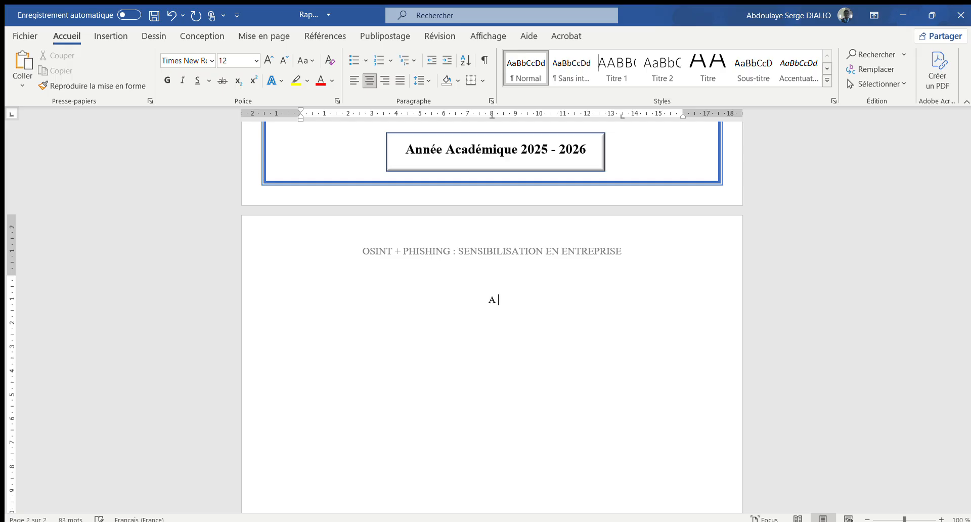
text(a mémoire)
Step: Colour the "A la mémoire" line dark blue and set its font size to 14
key(ctrl+a)
click(478, 303)
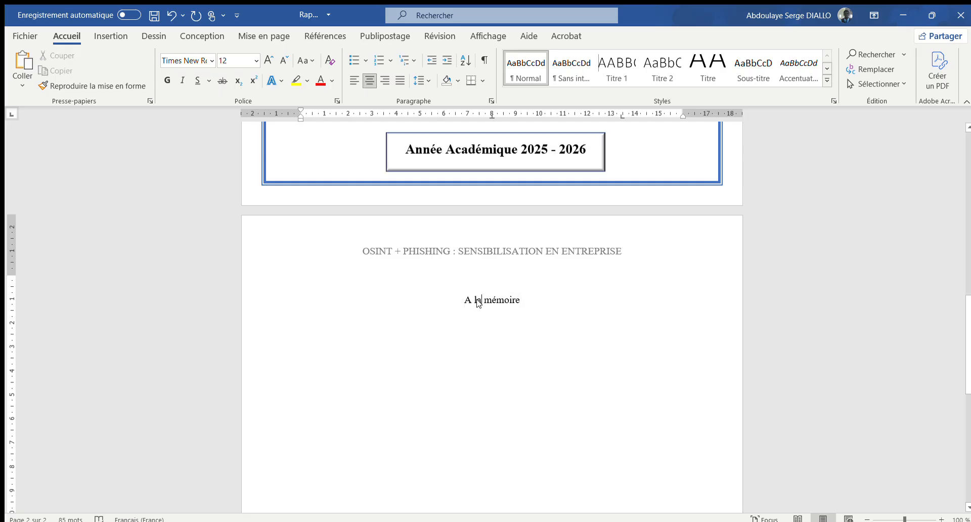
double_click(479, 302)
drag(465, 302, 524, 303)
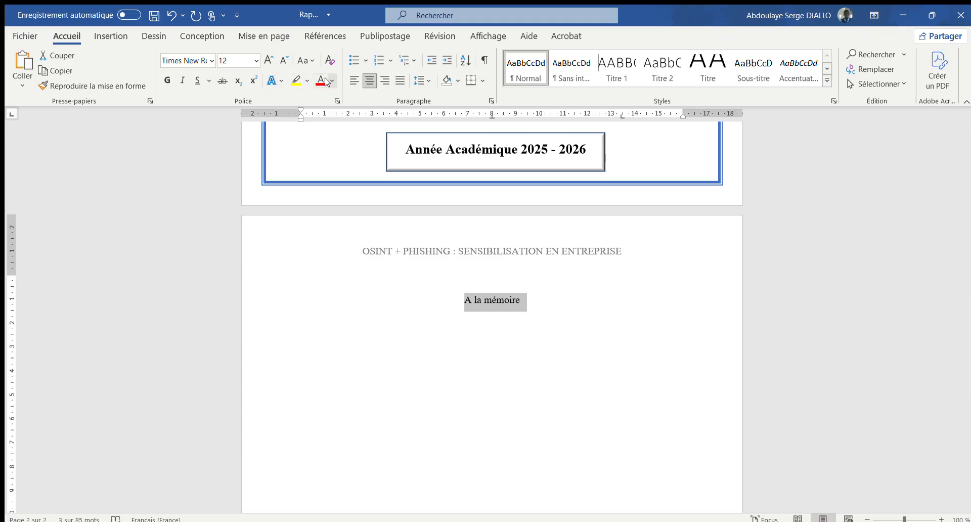
click(352, 195)
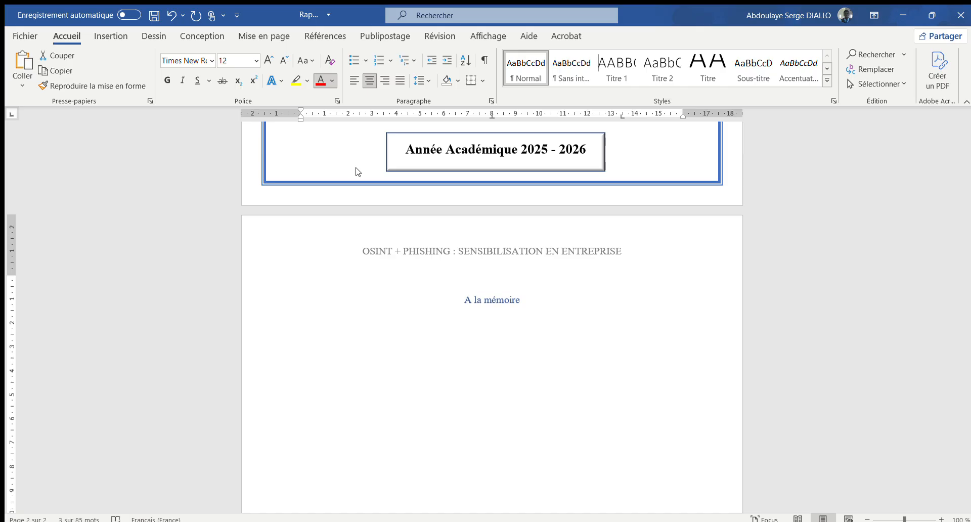
click(356, 168)
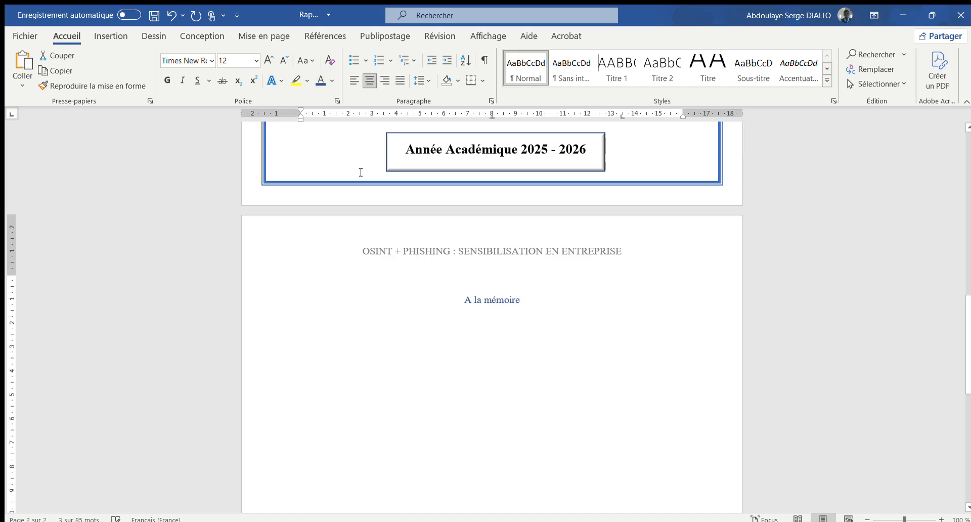
click(268, 61)
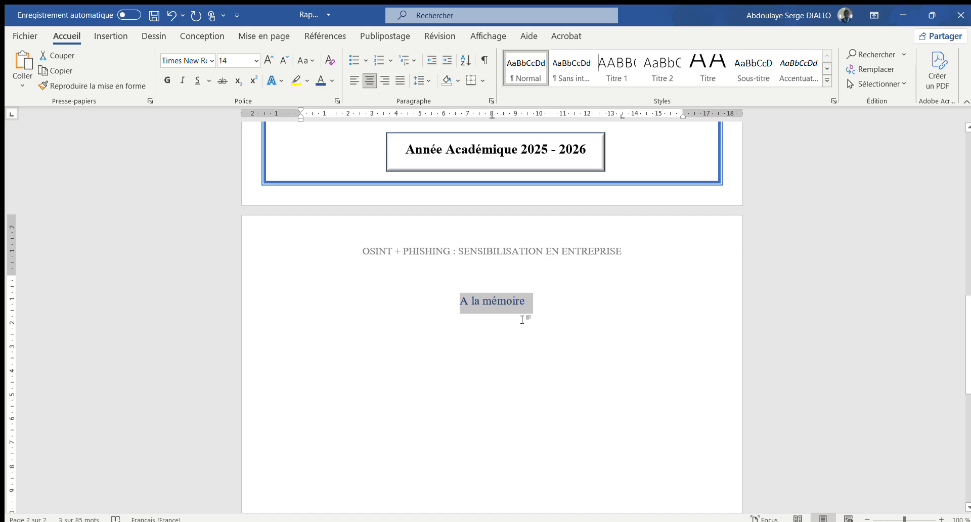
Step: Apply the Titre 1 style to the "A la mémoire" line
click(619, 69)
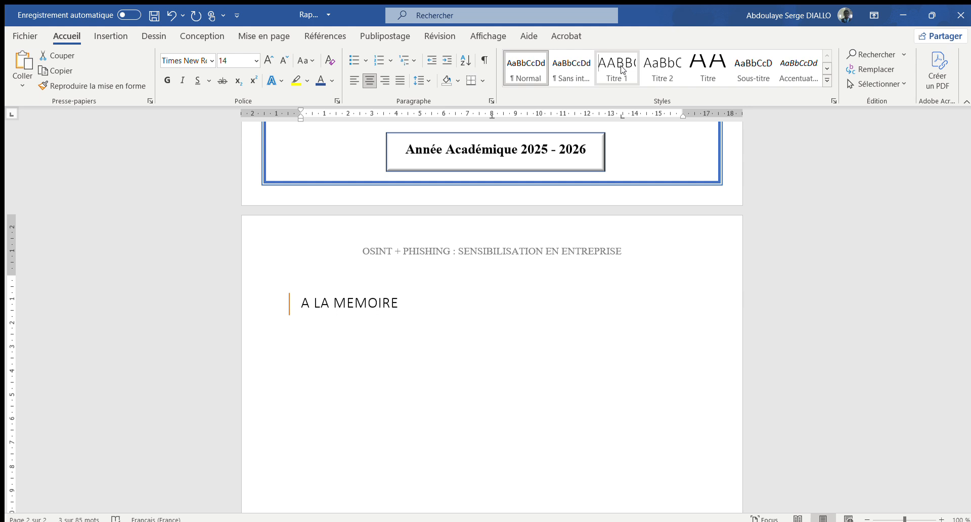
click(622, 69)
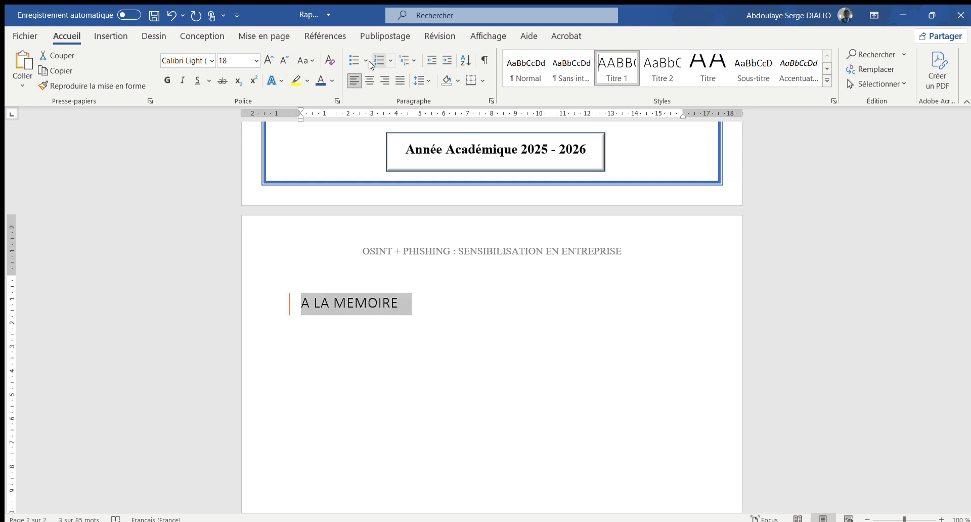
Step: Centre the "A la mémoire" heading, set its font to Times New Roman and colour it dark blue
click(370, 81)
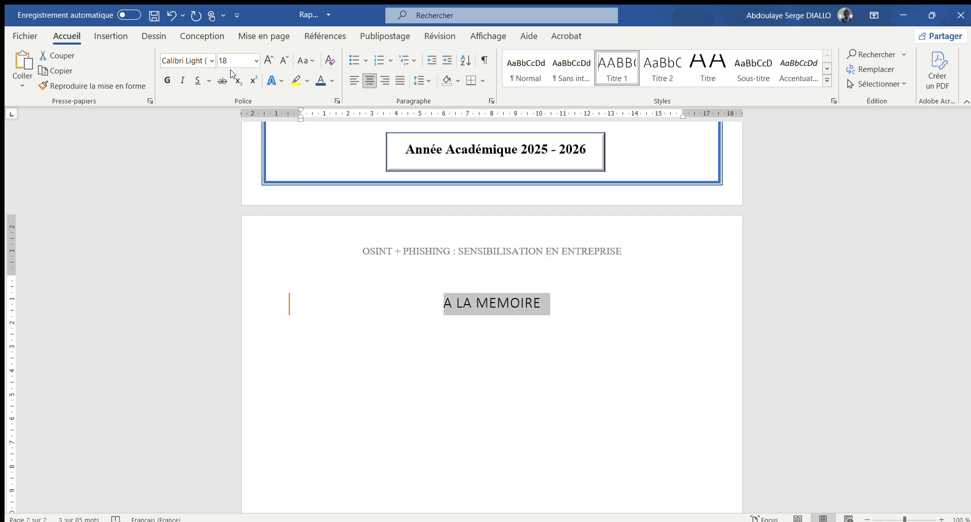
click(212, 61)
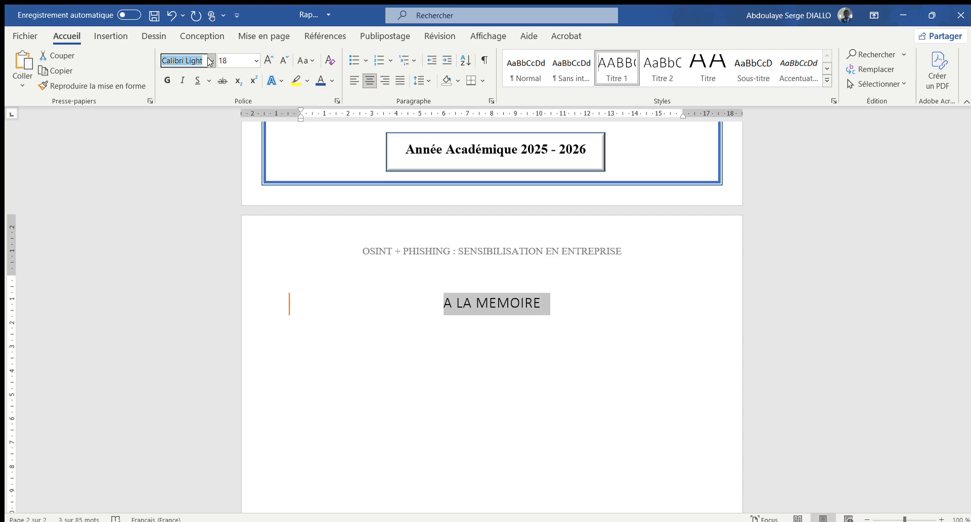
click(201, 151)
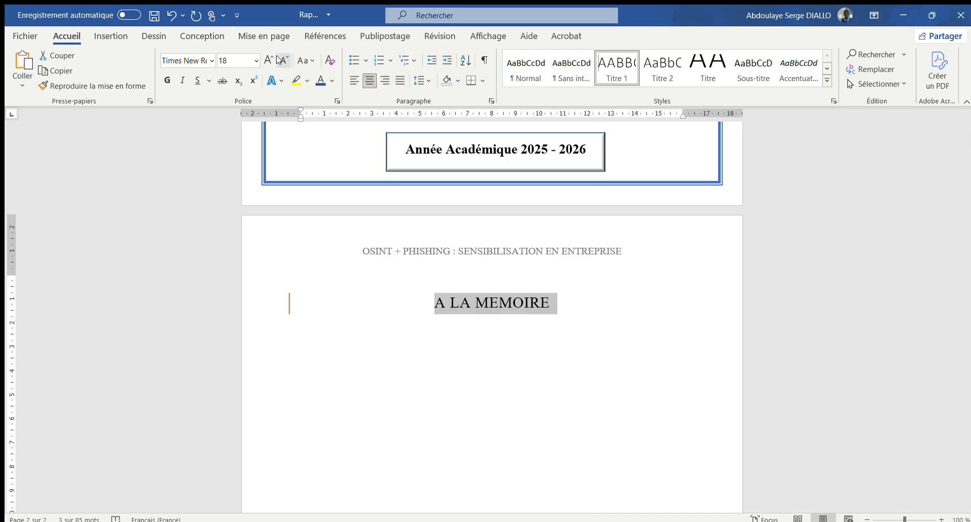
click(319, 79)
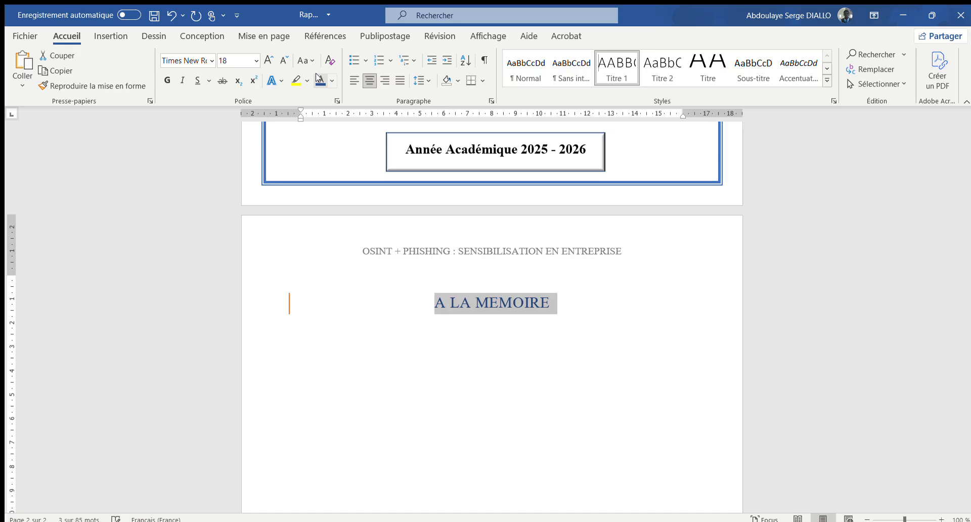
click(568, 317)
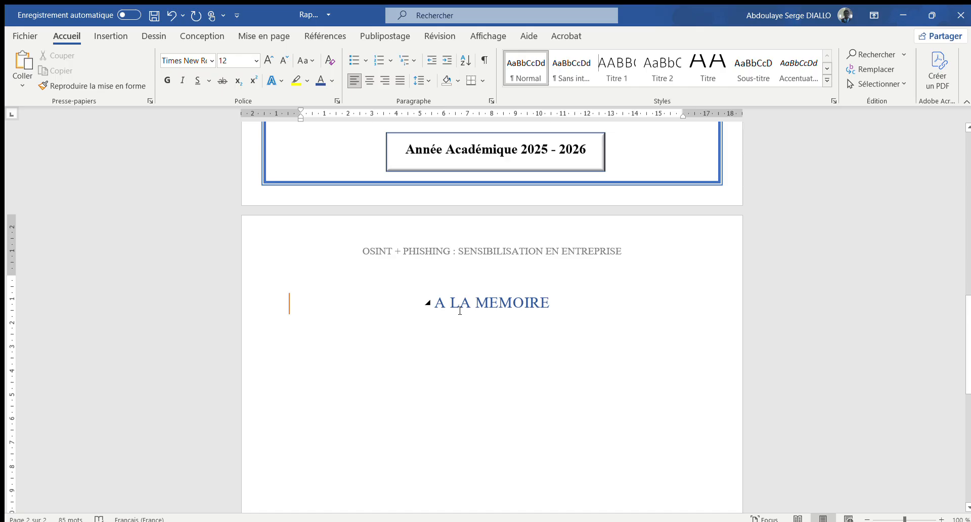
click(443, 304)
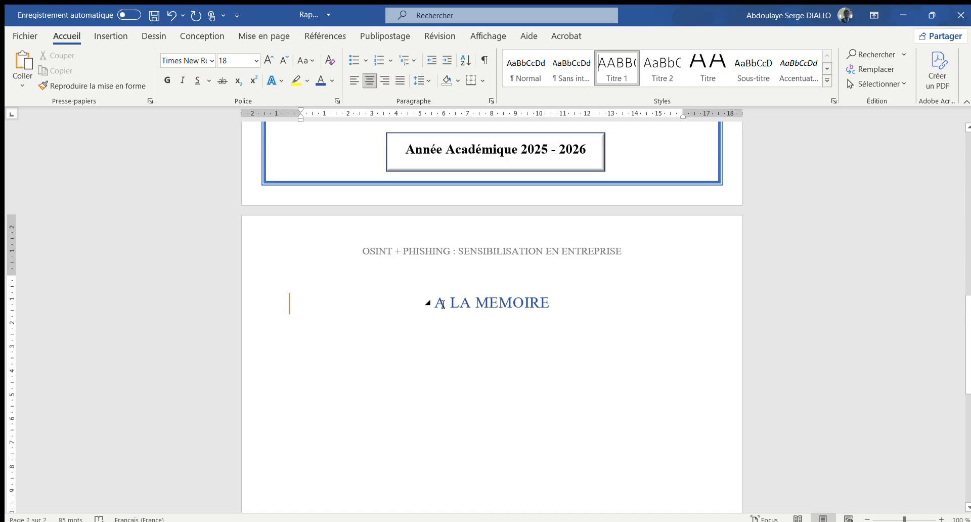
Step: Undo the heading's colour, font, centring and Titre 1 style
key(ctrl+z)
key(ctrl+z)
key(ctrl+z)
key(ctrl+z)
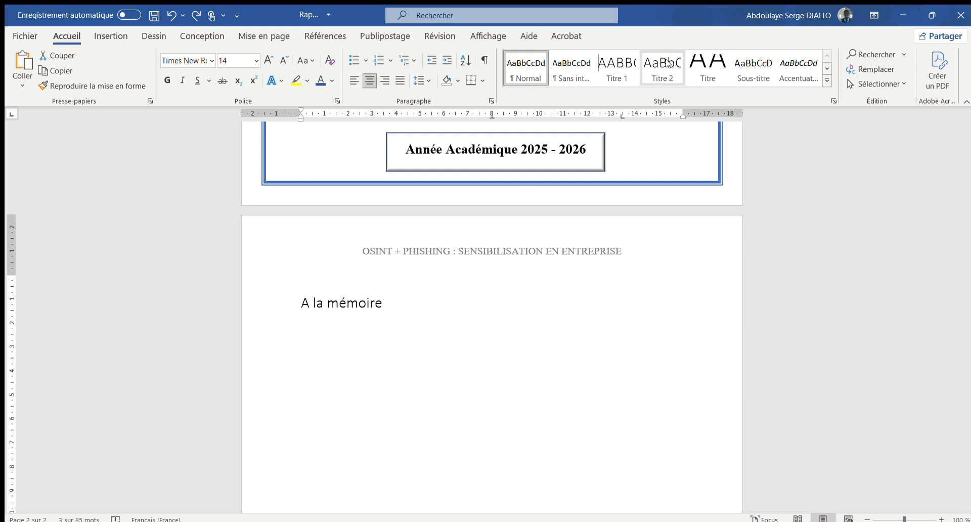
Step: Apply the Titre 2 style to the "A la mémoire" line and set its font to Times New Roman
click(667, 62)
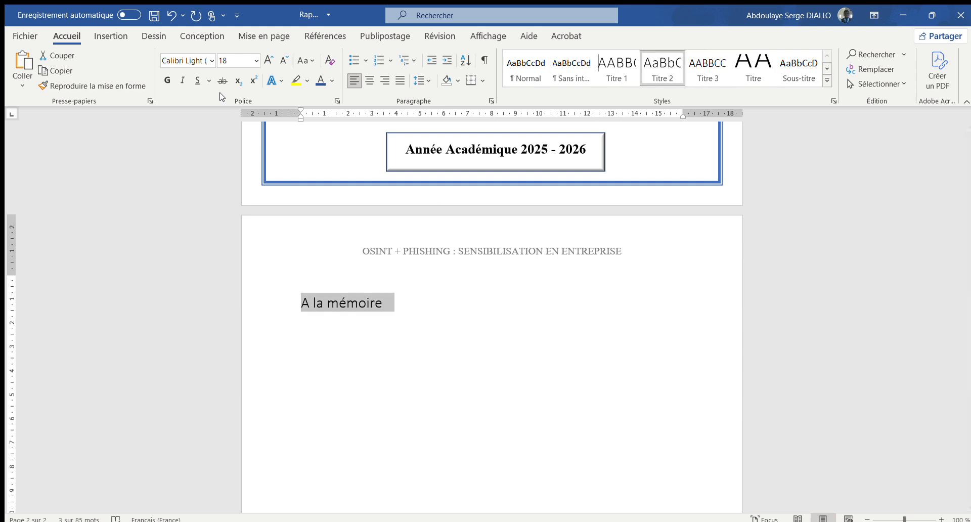
click(205, 61)
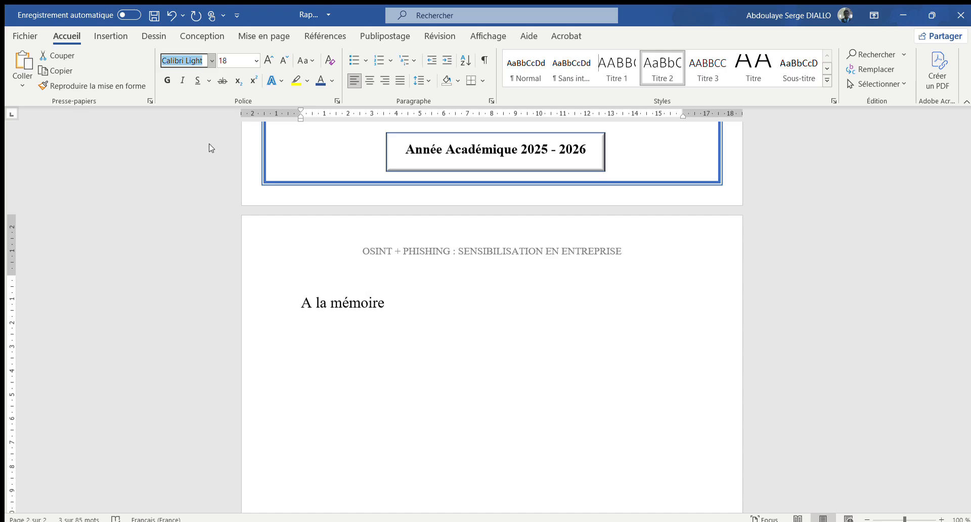
click(211, 146)
click(303, 144)
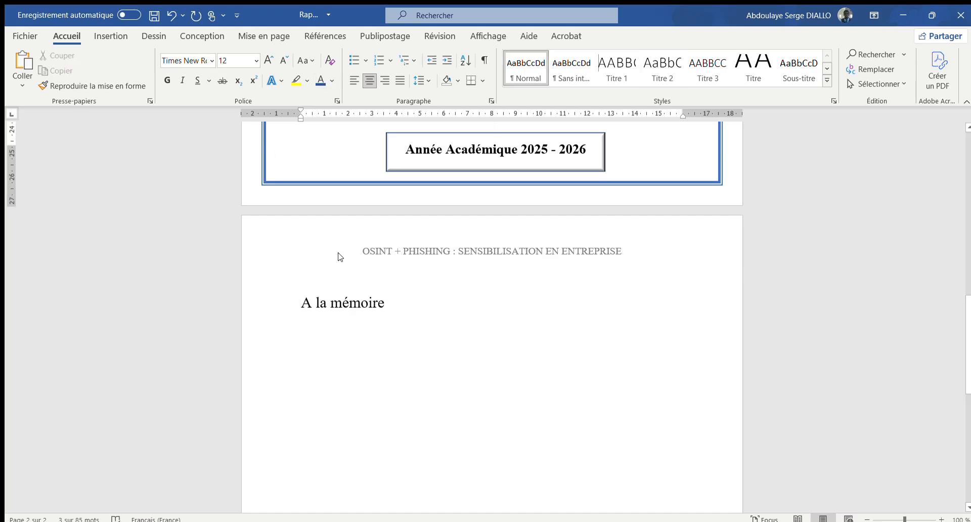
Step: Colour the whole "A la mémoire" heading dark blue and centre it on the page
click(343, 302)
double_click(343, 302)
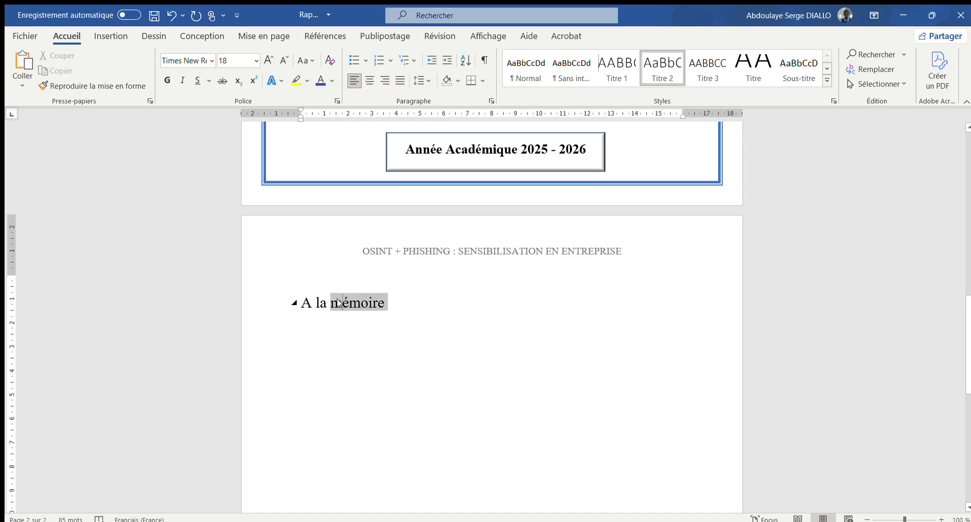
click(304, 306)
drag(304, 305, 393, 306)
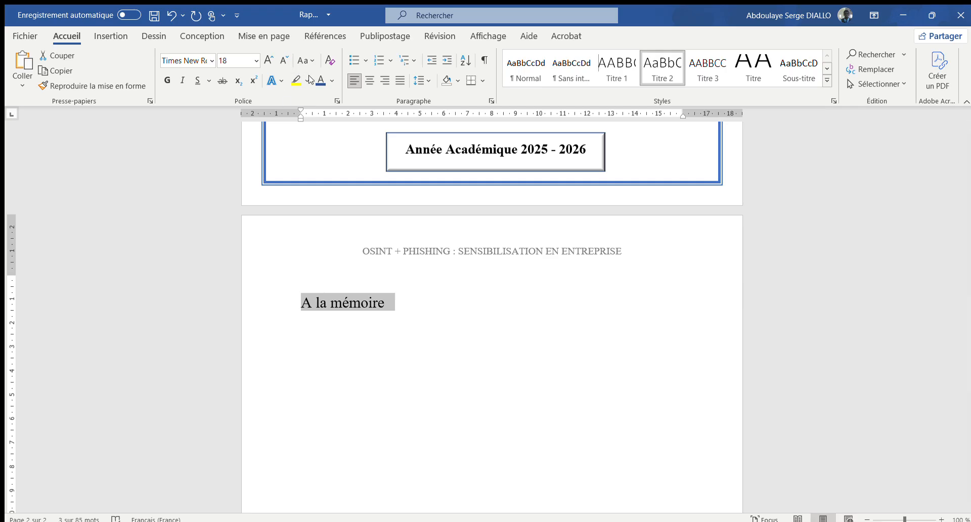
click(320, 81)
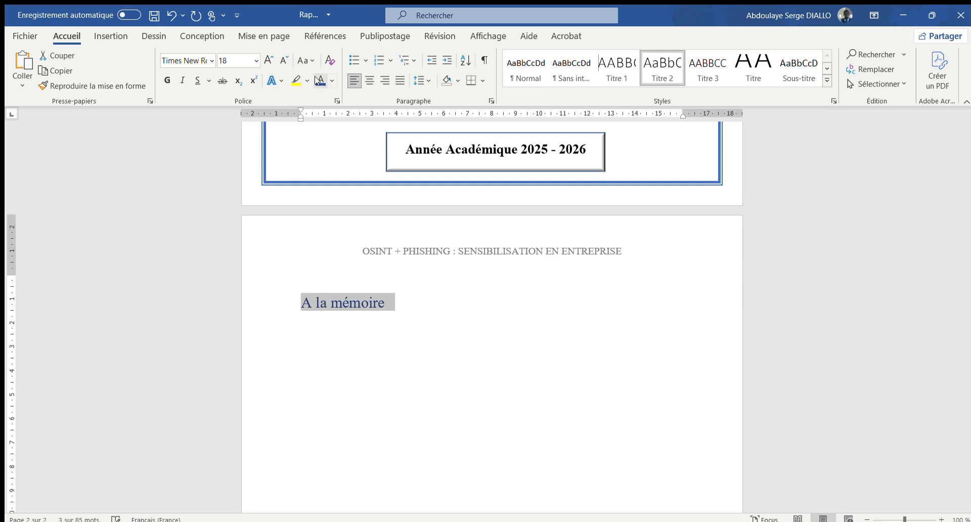
click(371, 79)
click(476, 337)
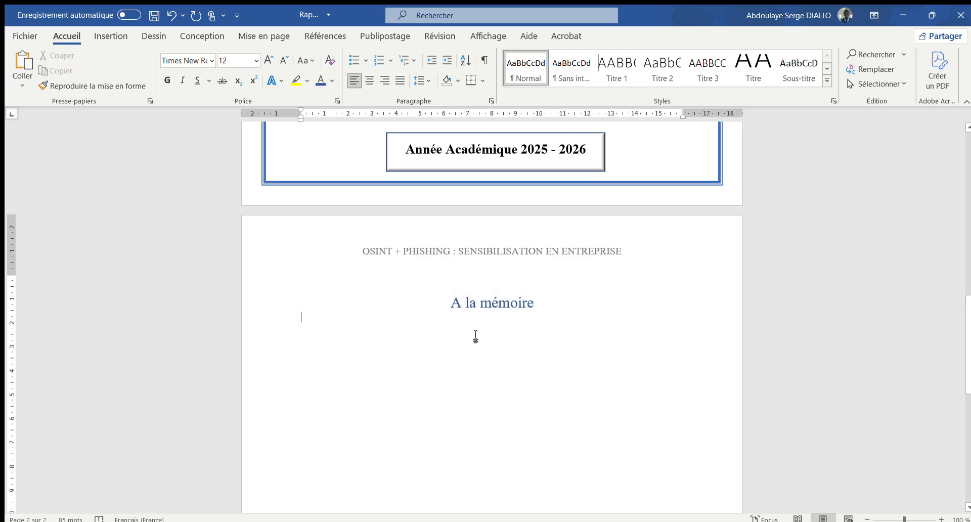
Step: Try a bottom border and a top border on the "A la mémoire" heading, removing each one again
click(547, 302)
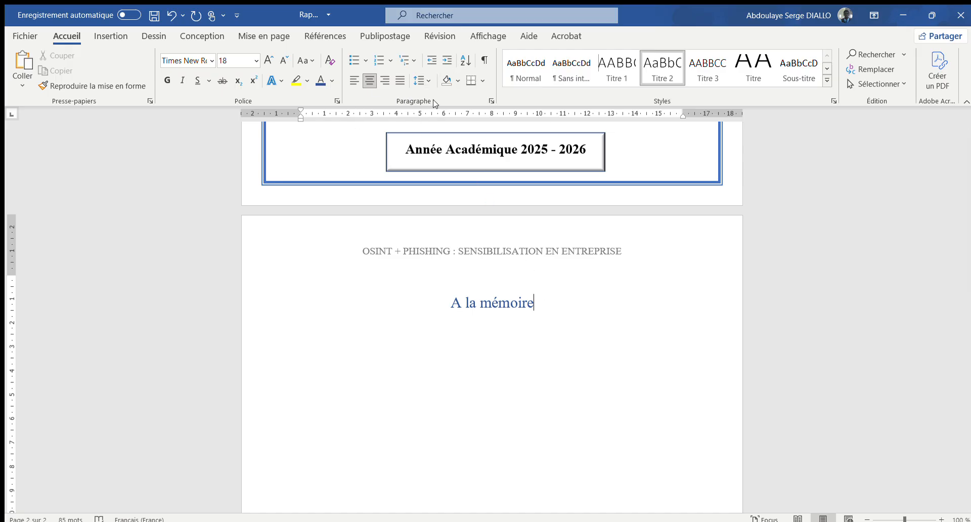
click(483, 82)
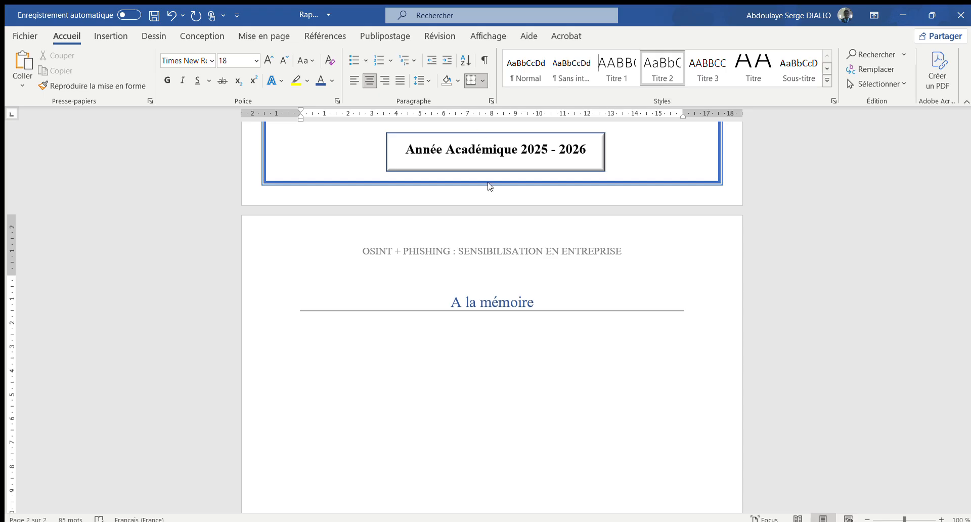
click(478, 81)
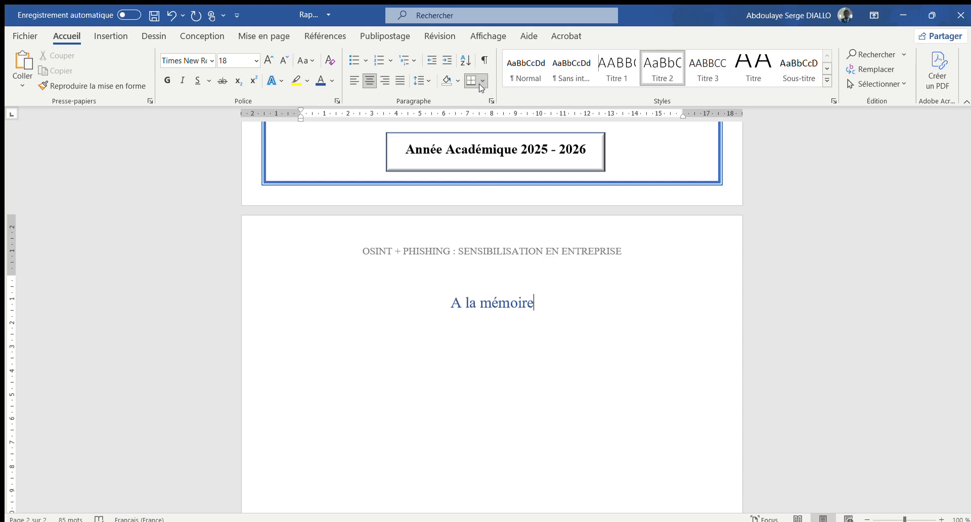
click(482, 82)
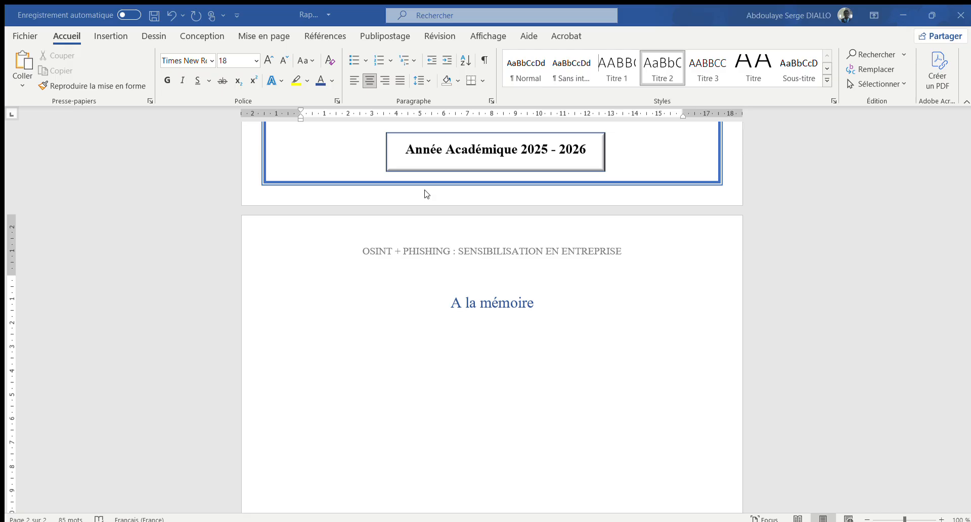
click(593, 380)
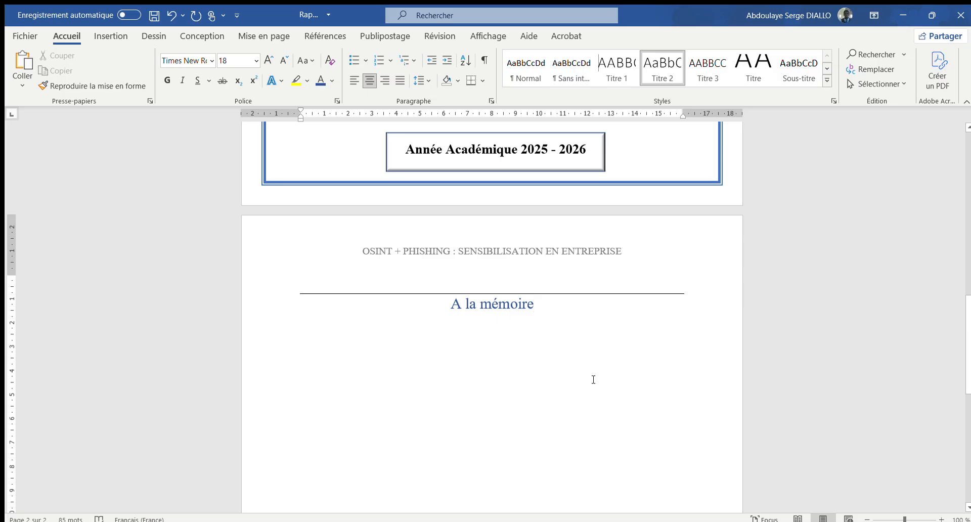
key(ctrl+z)
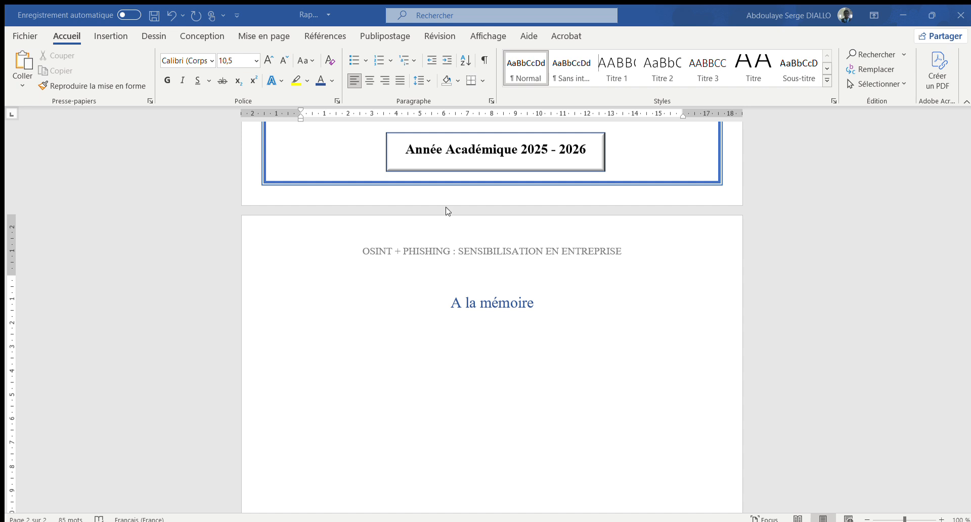
Step: Try a thin border line with centred alignment on the empty paragraph below the heading, and undo it
click(598, 390)
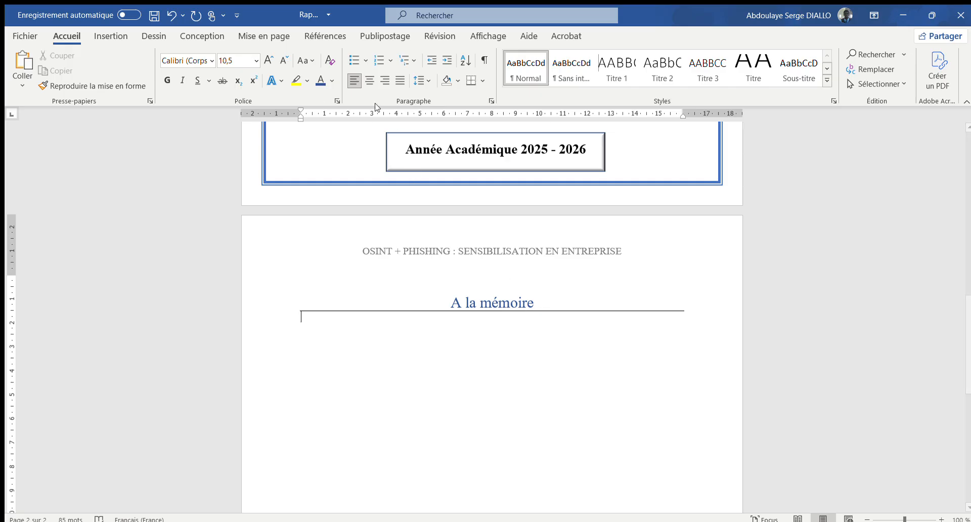
click(369, 82)
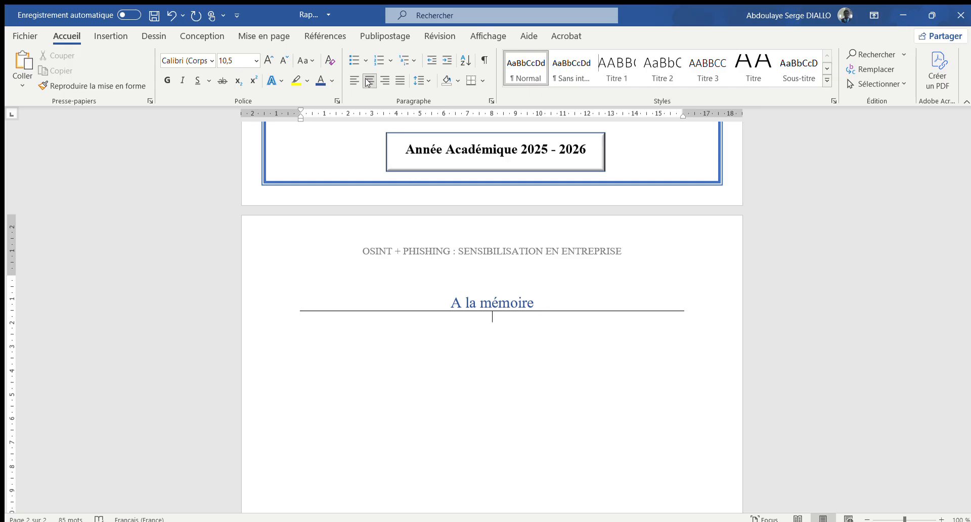
click(355, 81)
key(ctrl+z)
click(355, 81)
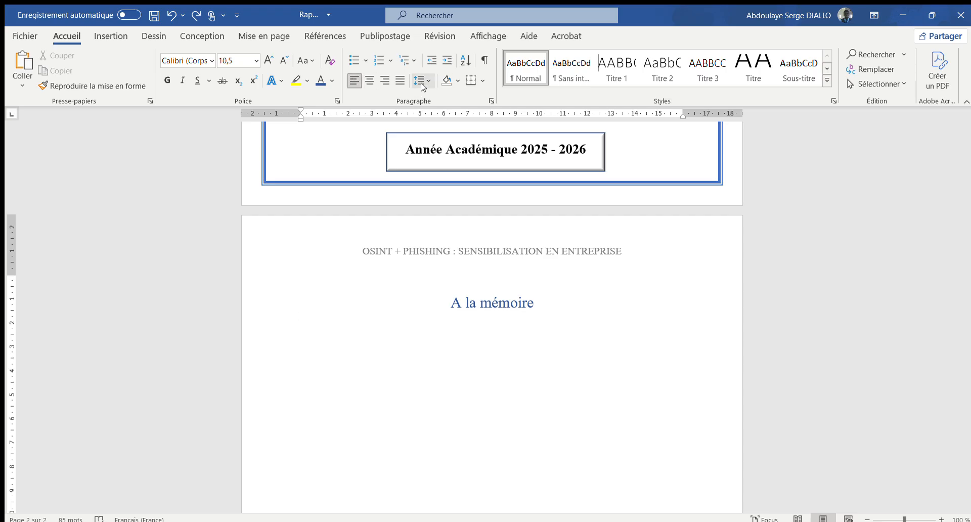
Step: Add a thick blue double border line across the page below the "A la mémoire" heading
click(470, 82)
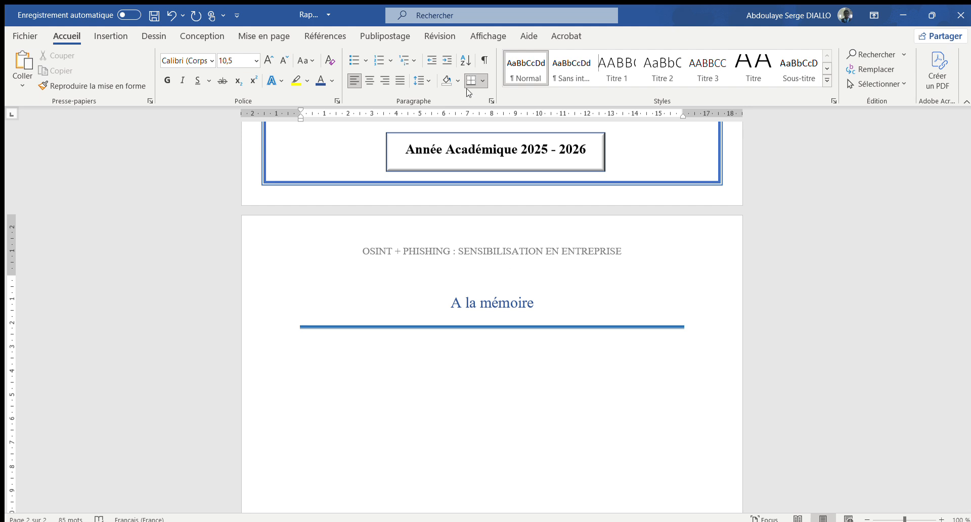
click(506, 375)
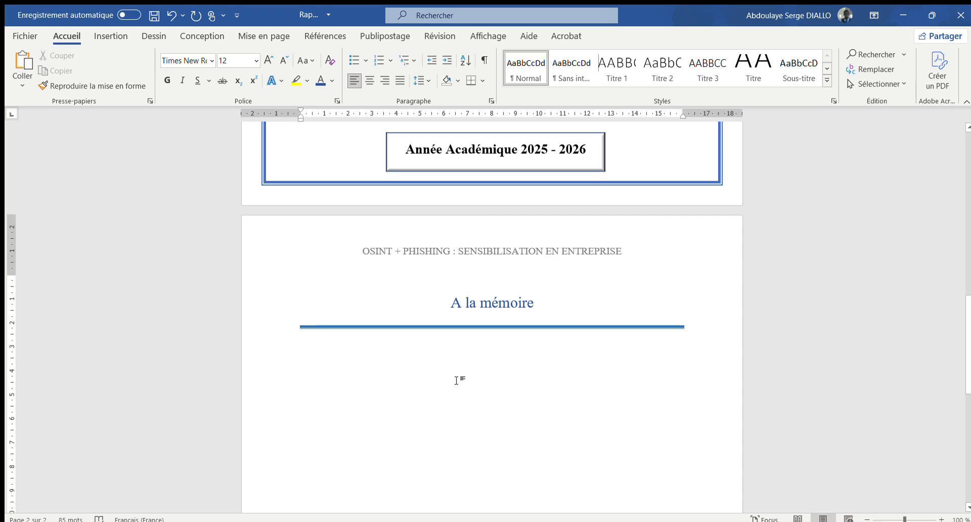
Step: Copy the title "OSINT + PHISHING : SENSIBILISATION EN ENTREPRISE", delete it from the page header and return to the document body
click(506, 248)
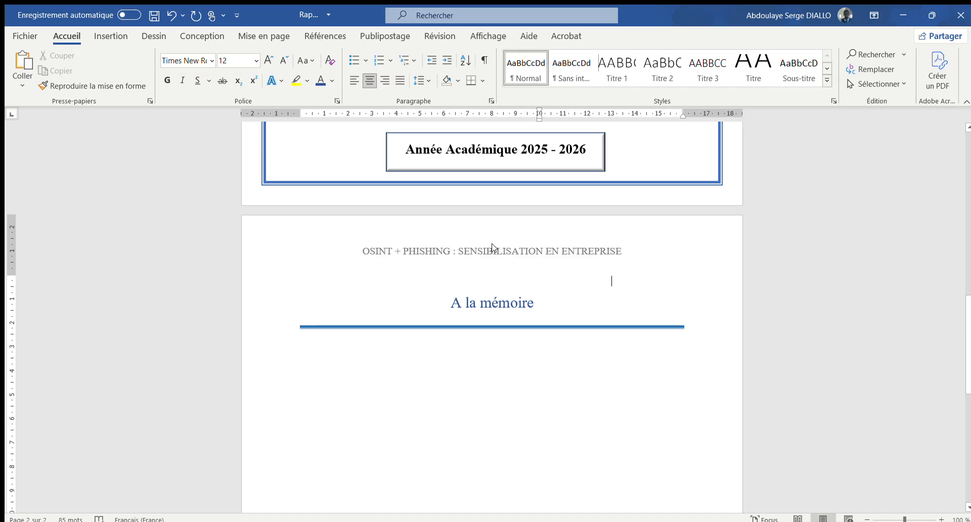
double_click(493, 248)
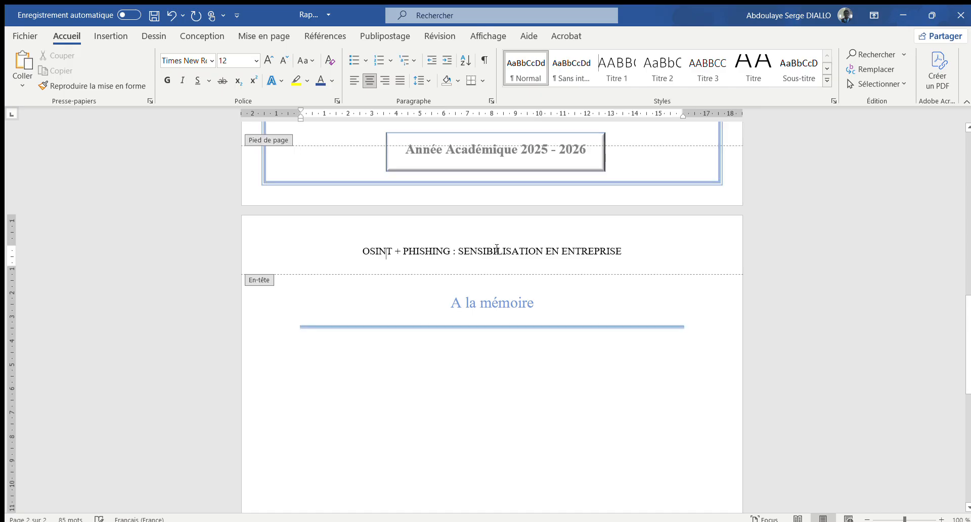
triple_click(515, 249)
key(ctrl+c)
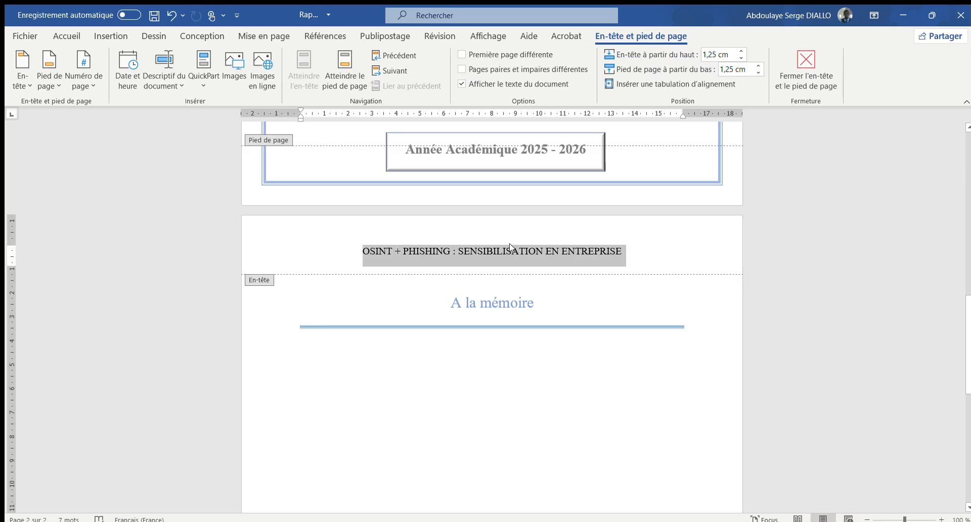
key(Delete)
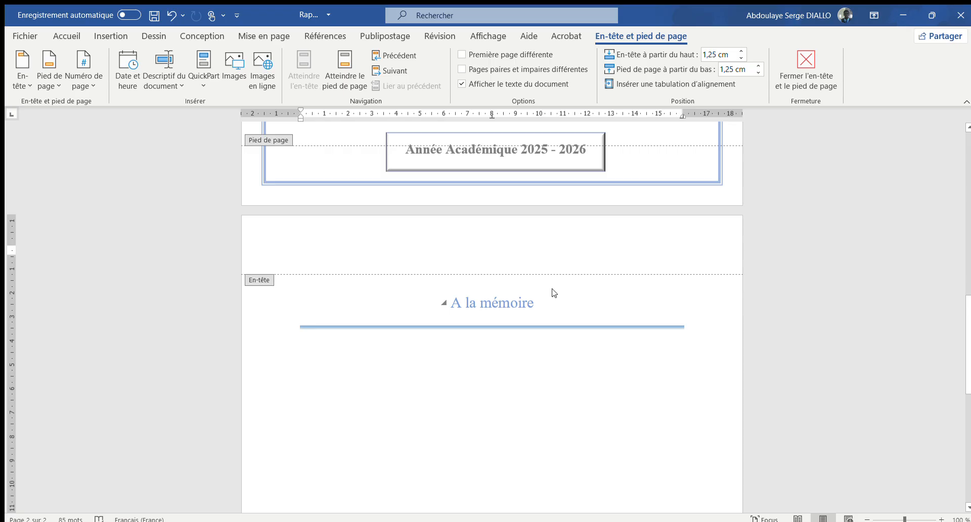
double_click(596, 348)
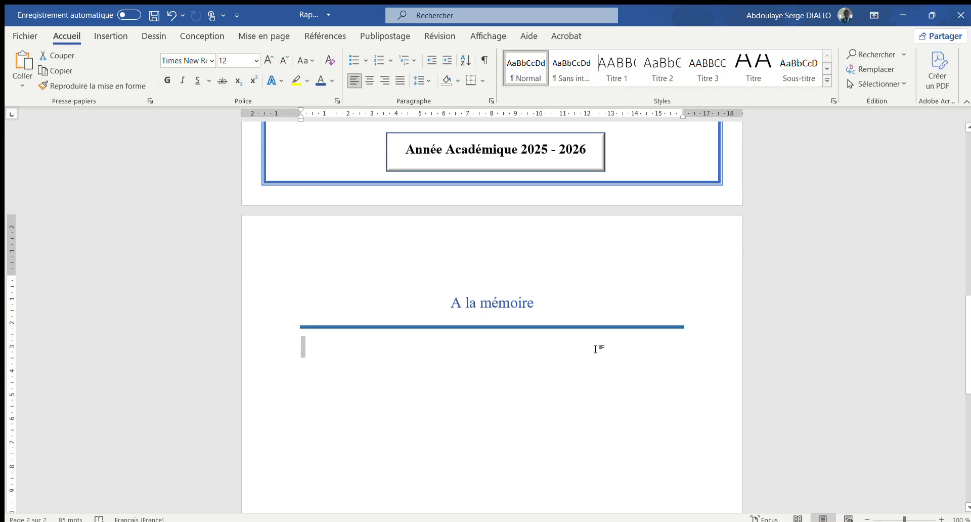
Step: Insert an additional blank line above the "A la mémoire" heading
click(496, 321)
click(447, 283)
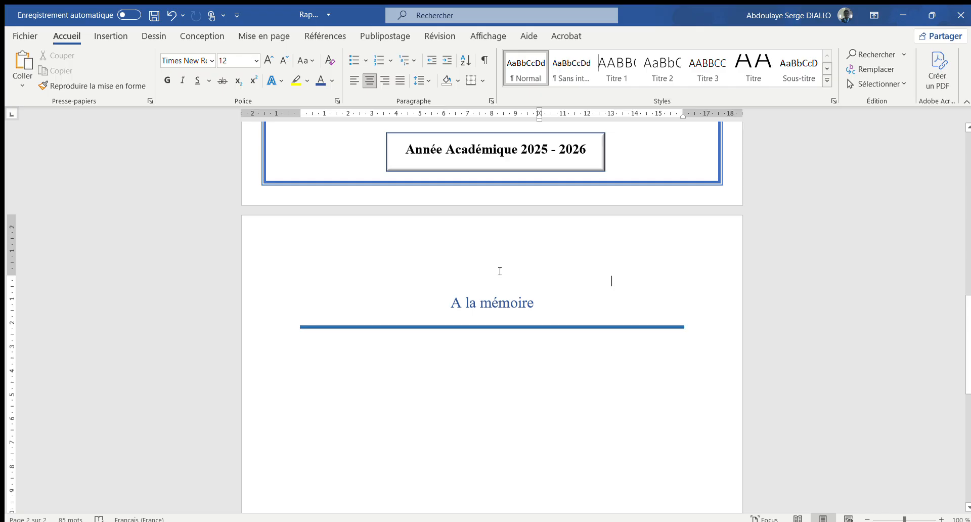
click(354, 81)
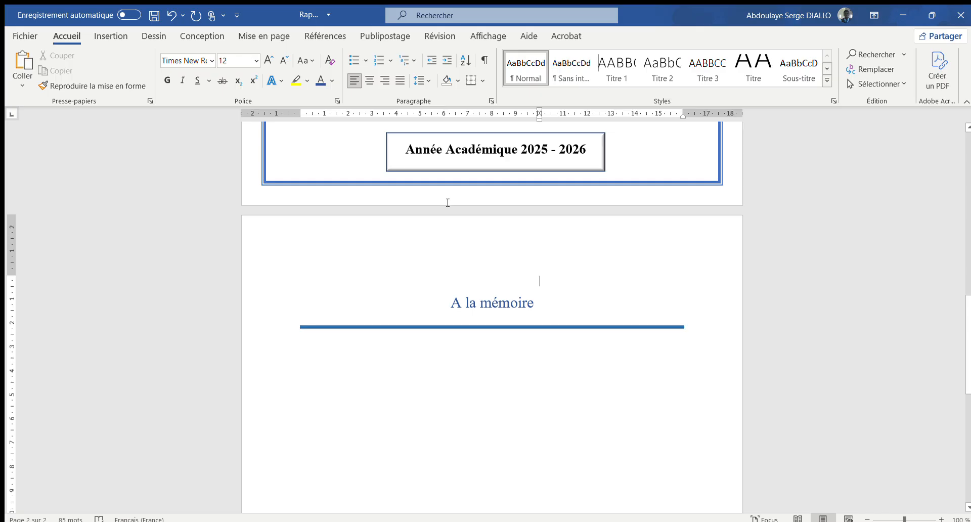
key(Return)
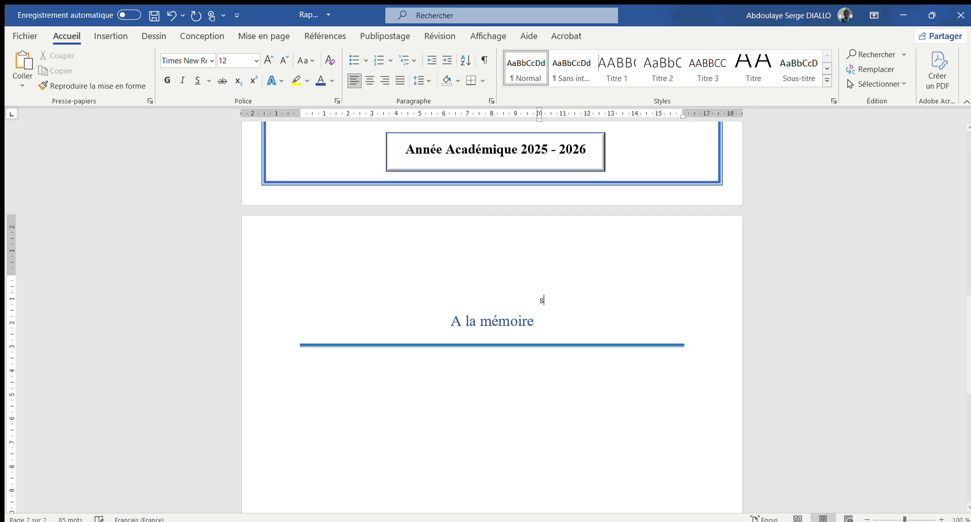
key(BackSpace)
Step: Remove the left indent of the first blank line on page two and centre that line
click(369, 80)
click(480, 282)
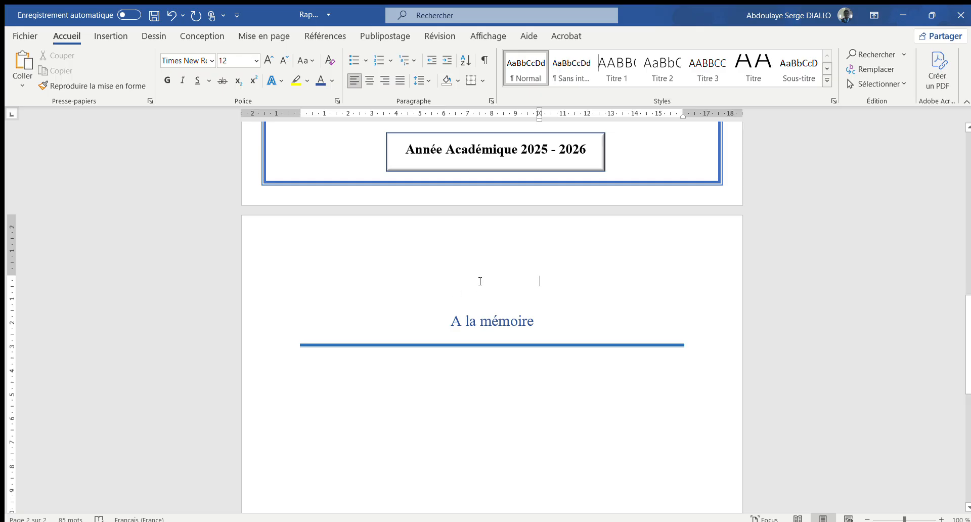
key(BackSpace)
click(369, 80)
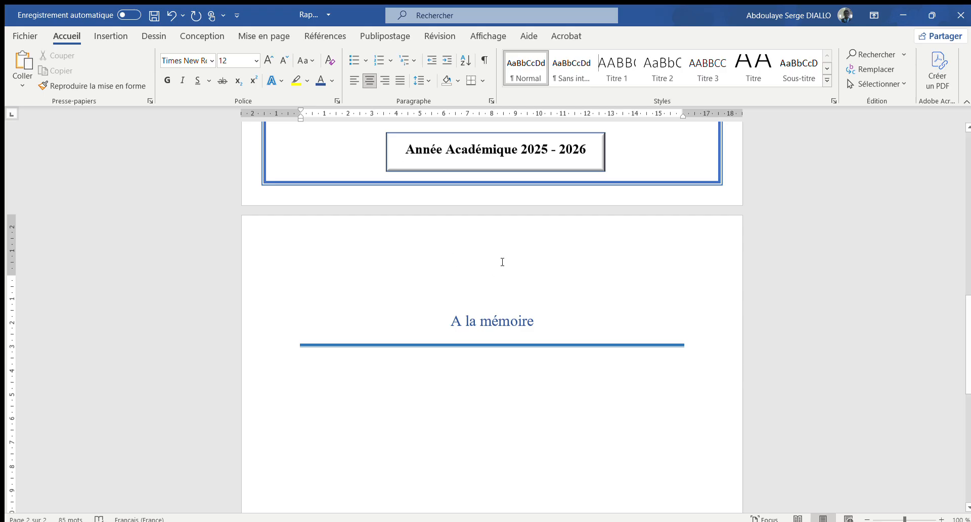
Step: Paste the title "OSINT + PHISHING : SENSIBILISATION EN ENTREPRISE" on page two's first body line and place the cursor below the blue line
key(ctrl+v)
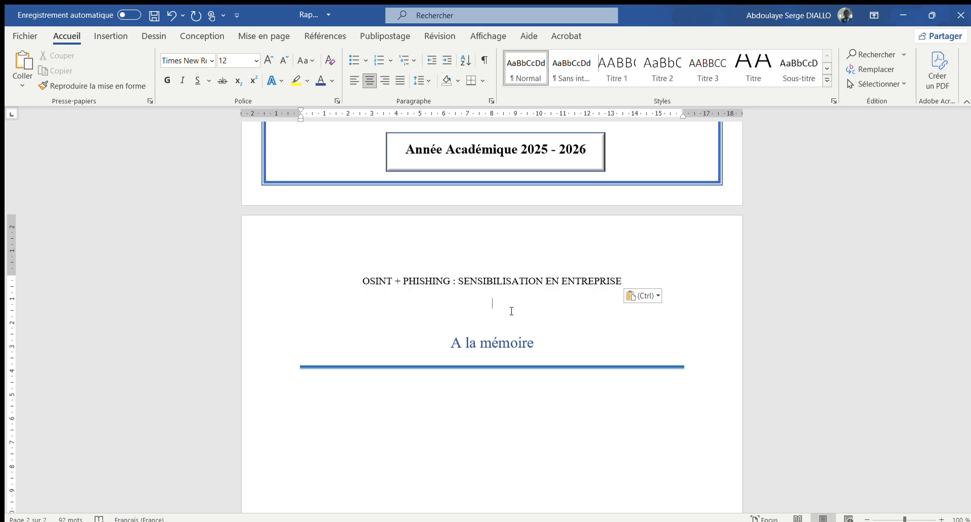
click(491, 415)
scroll(491, 415, down, 3)
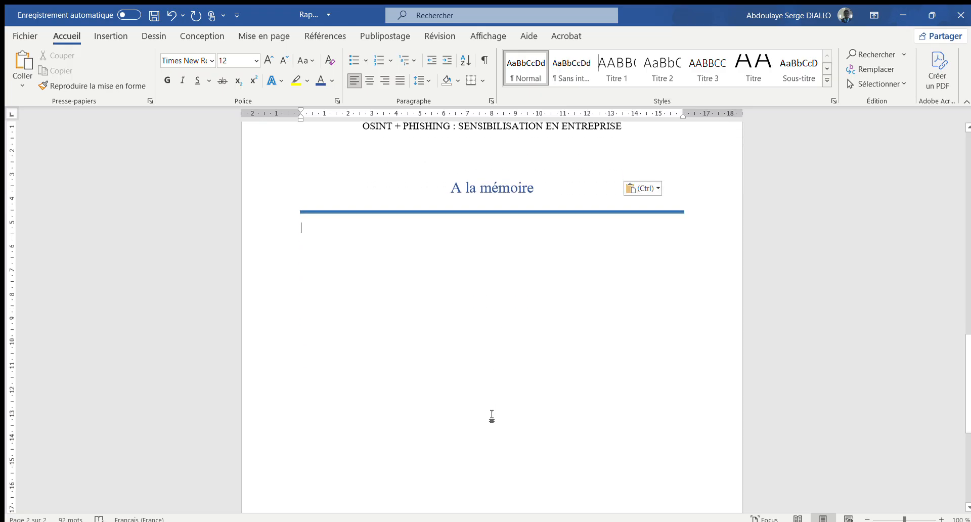
scroll(490, 414, up, 15)
scroll(491, 416, down, 15)
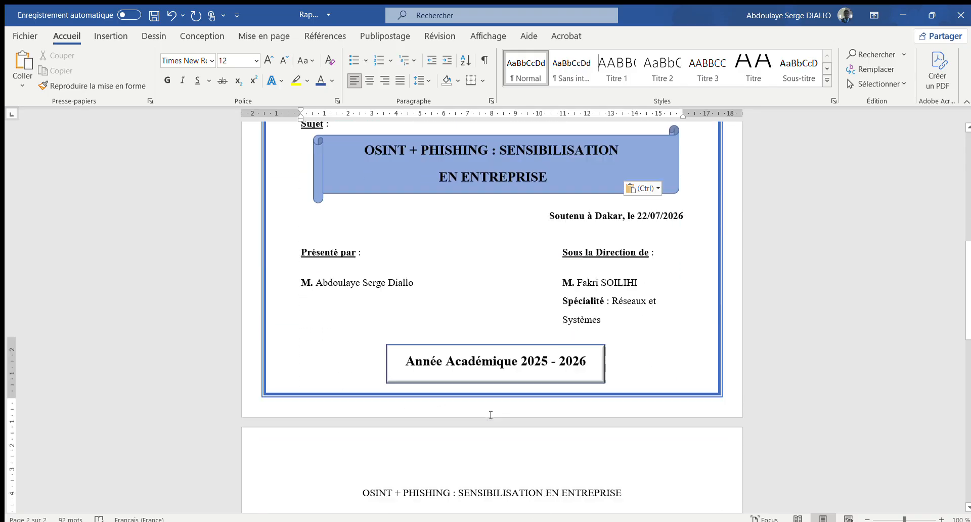
key(ctrl+v)
scroll(492, 416, down, 2)
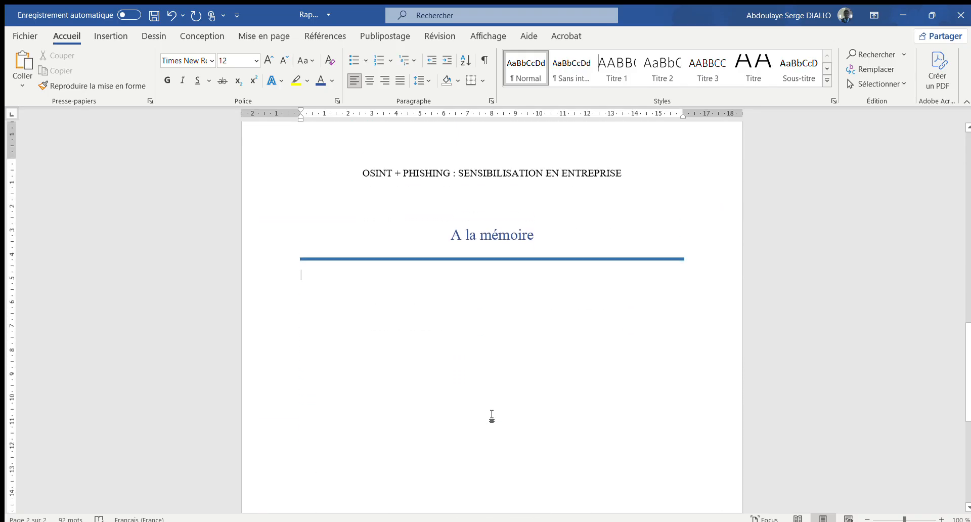
scroll(491, 416, down, 9)
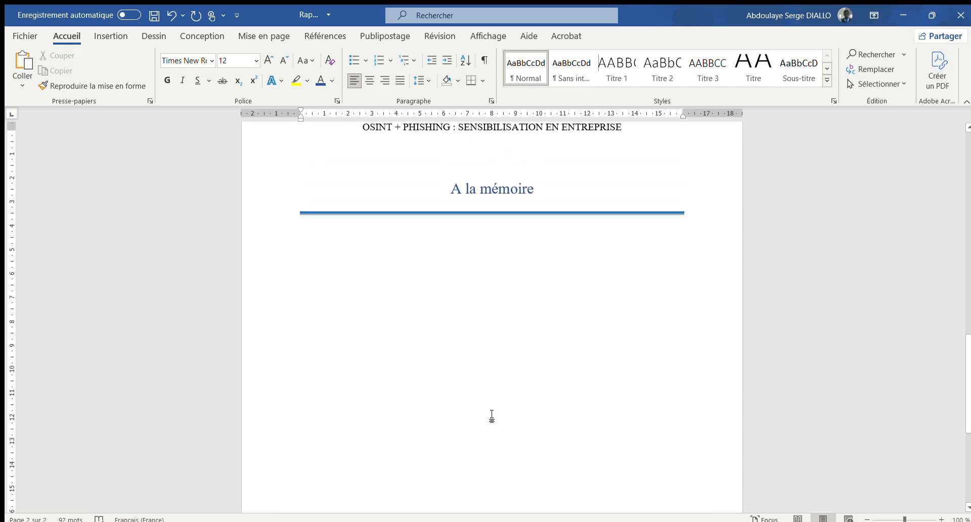
scroll(492, 415, up, 10)
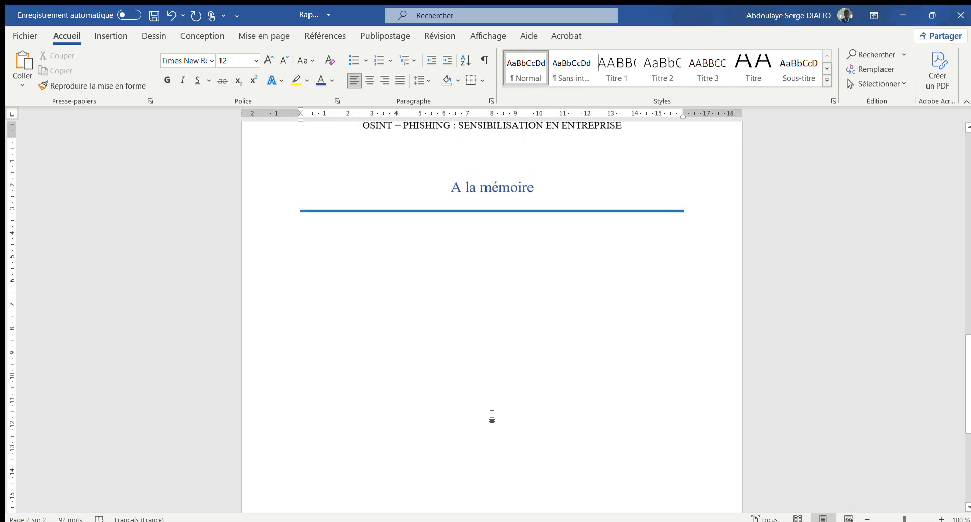
scroll(492, 416, down, 3)
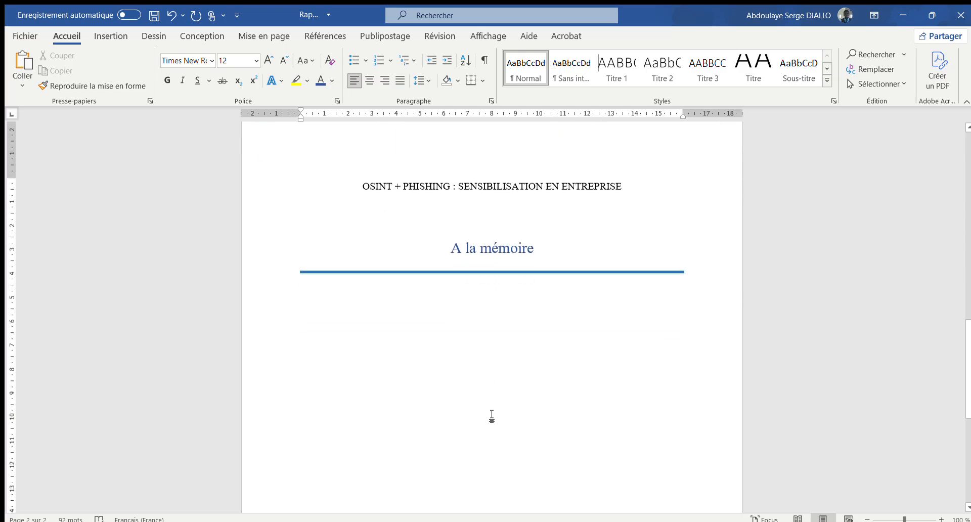
scroll(490, 416, up, 1)
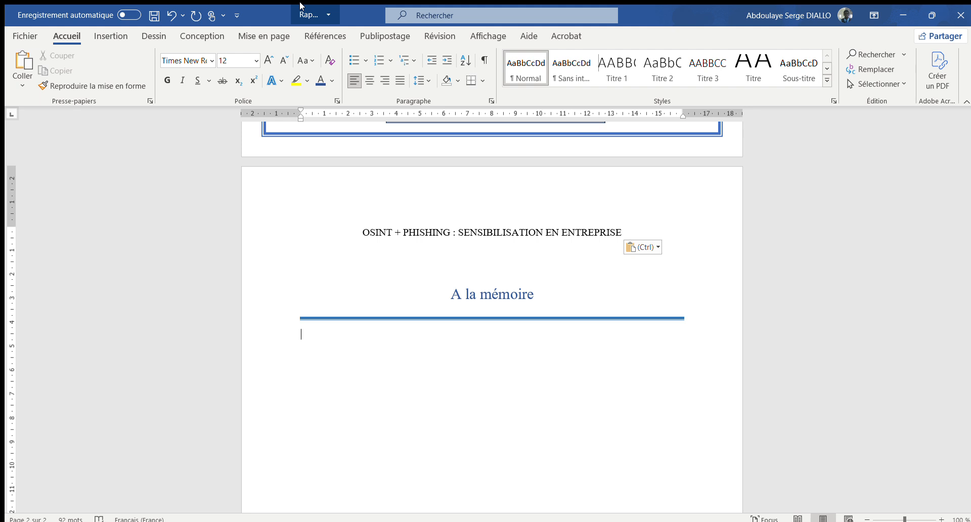
Step: Copy the title from page two's body, delete it and remove the extra blank line above the "A la mémoire" heading
click(371, 234)
drag(363, 234, 605, 247)
key(ctrl+c)
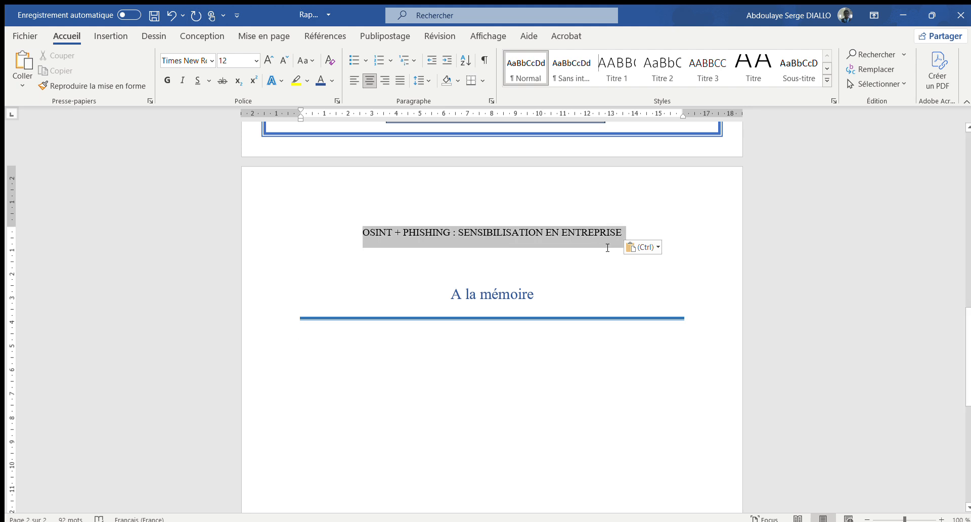
key(Delete)
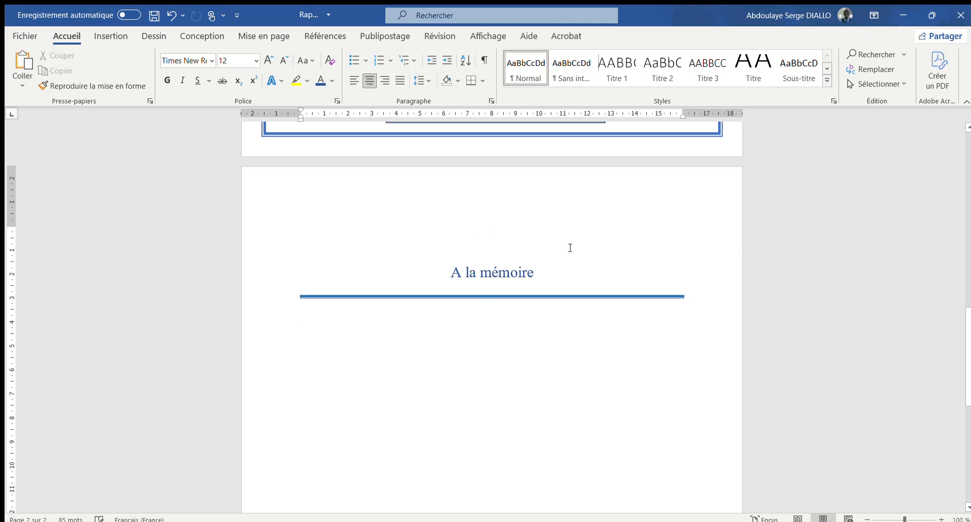
key(BackSpace)
key(BackSpace)
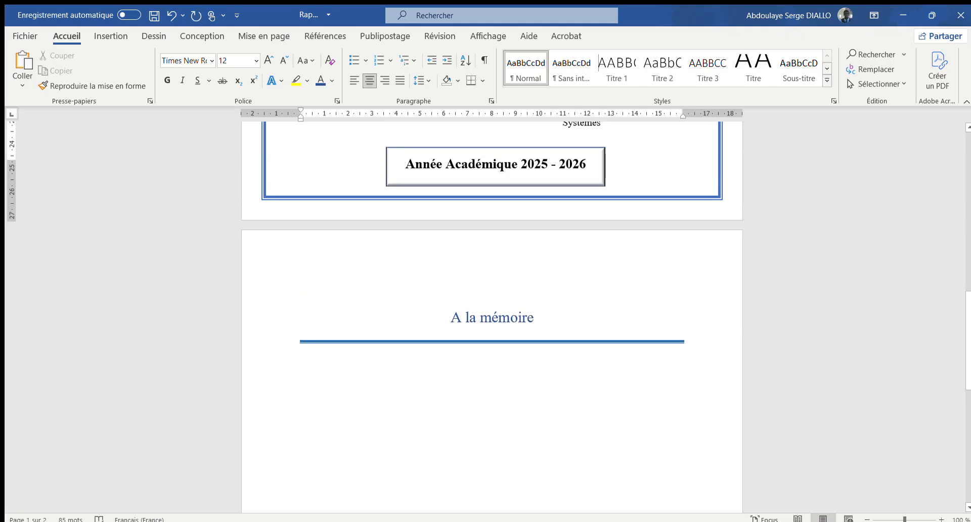
Step: Paste the title "OSINT + PHISHING : SENSIBILISATION EN ENTREPRISE" into page two's header and return to the document body
double_click(484, 268)
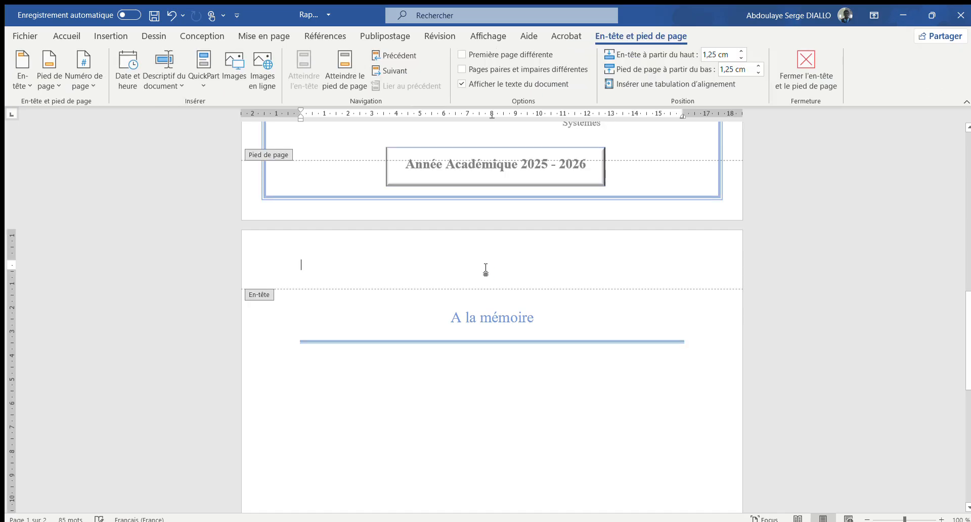
key(ctrl+v)
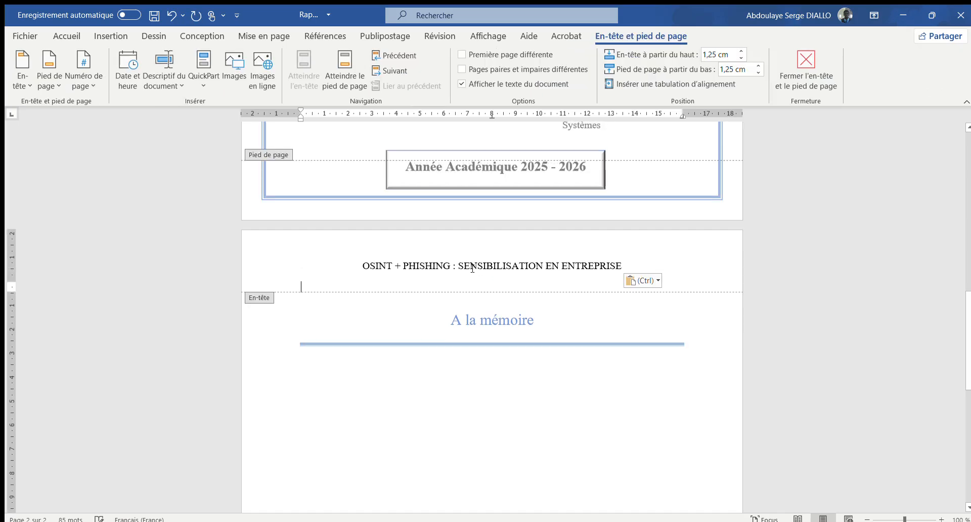
scroll(508, 269, up, 10)
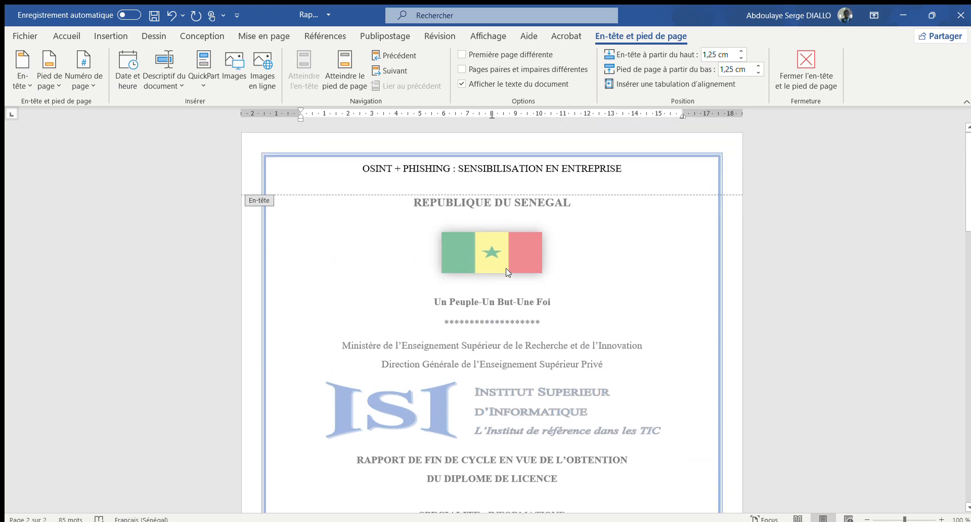
scroll(508, 271, down, 2)
scroll(509, 271, up, 2)
scroll(508, 271, down, 6)
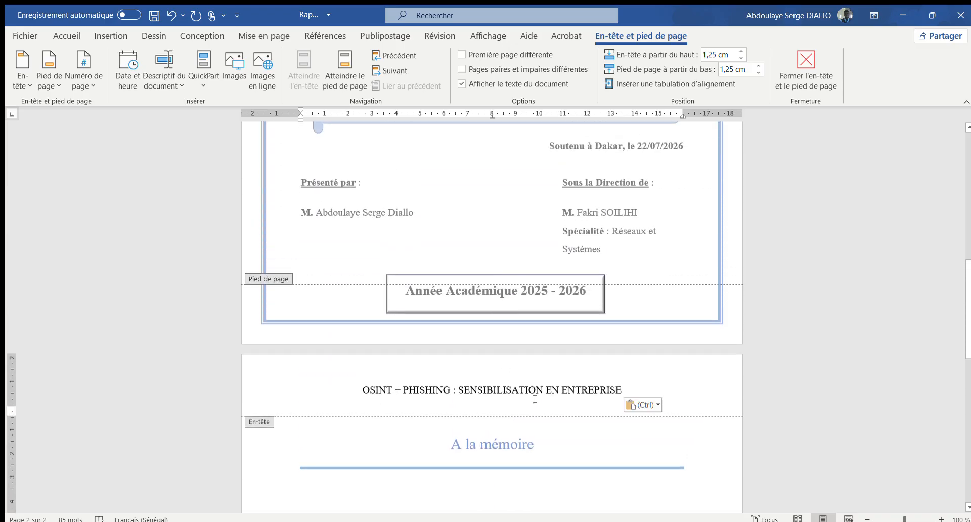
click(651, 378)
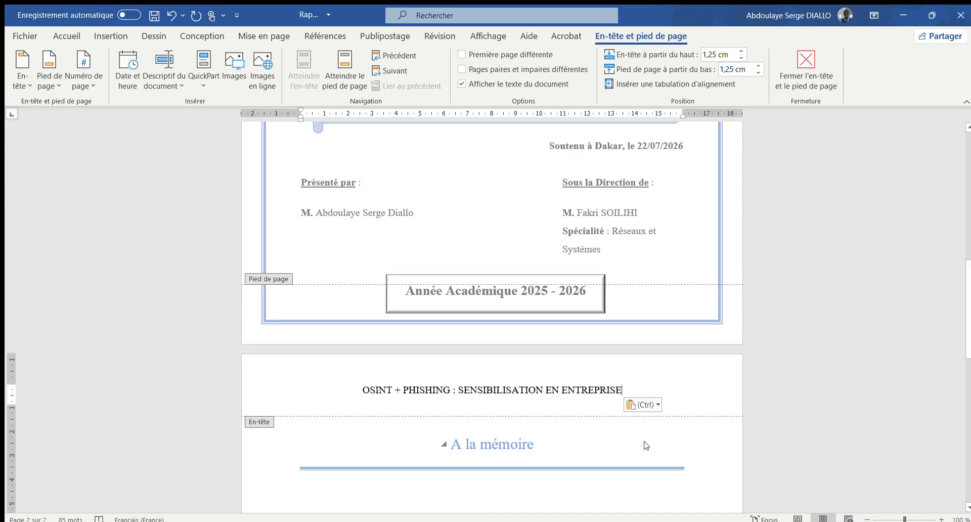
double_click(686, 445)
Step: Copy and delete the title in the cover page's header, and paste it back into that header
scroll(624, 431, up, 10)
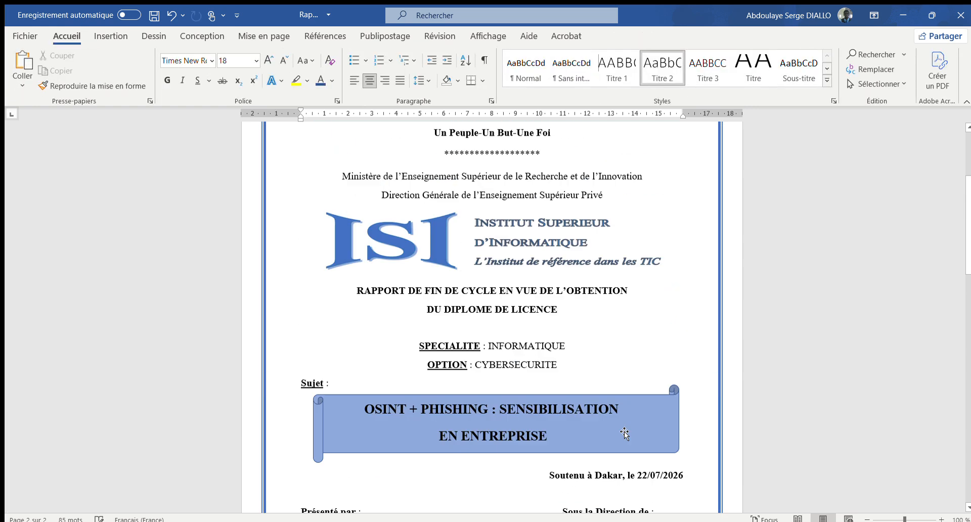
double_click(609, 168)
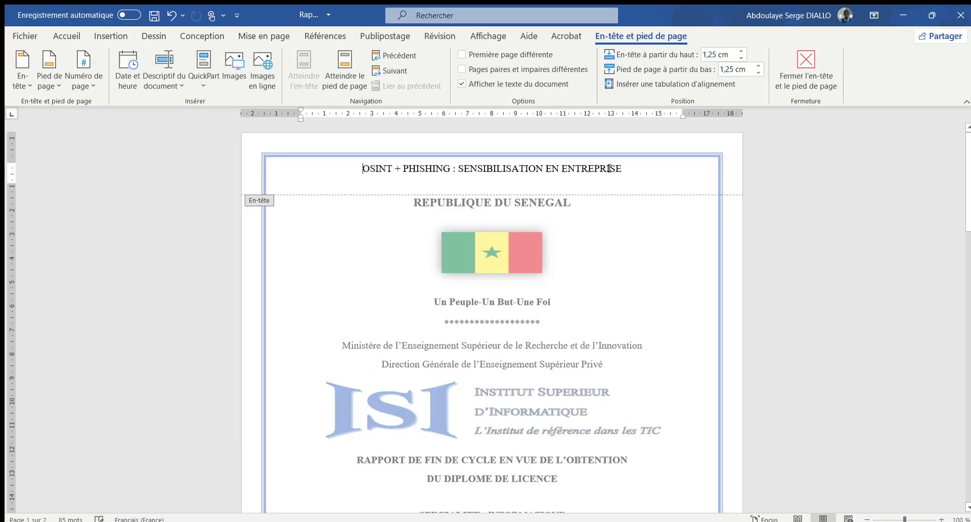
triple_click(610, 168)
key(ctrl+c)
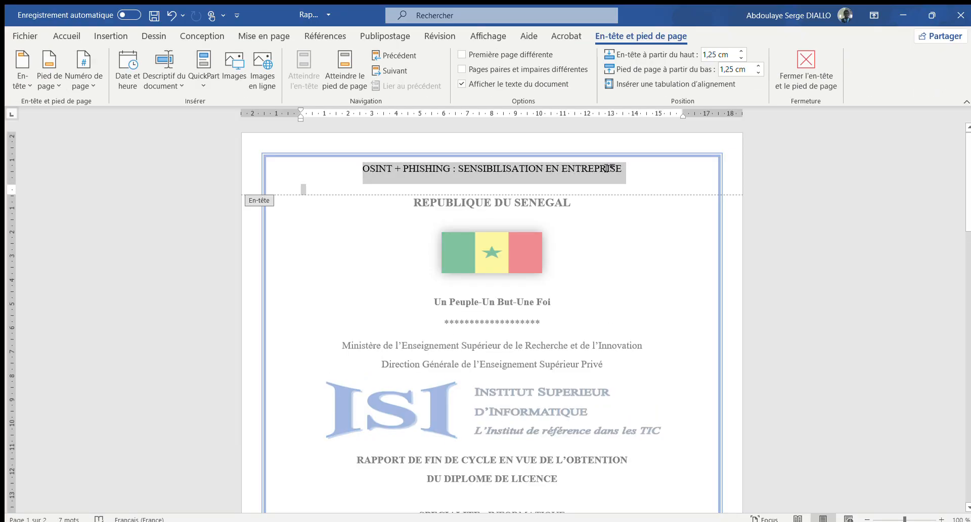
key(Delete)
scroll(622, 321, down, 3)
scroll(623, 322, down, 12)
scroll(622, 321, up, 15)
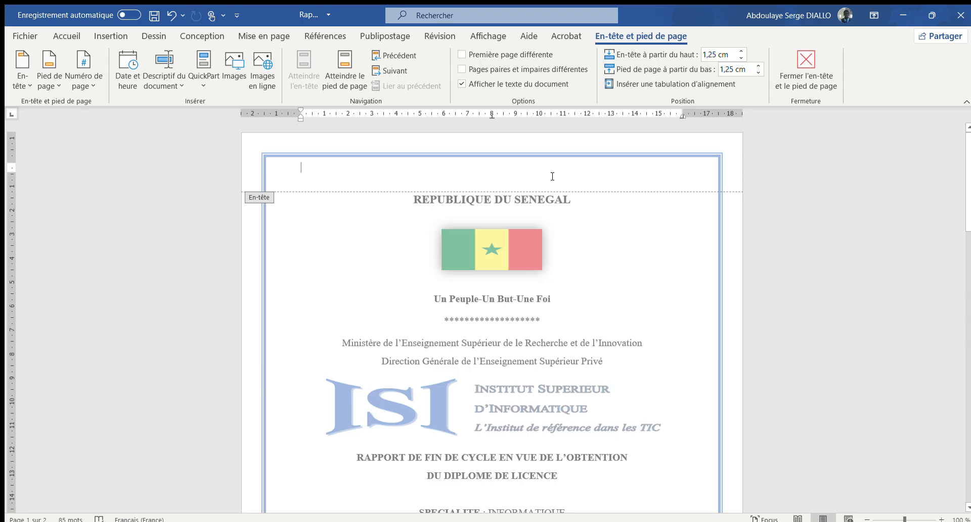
key(ctrl+v)
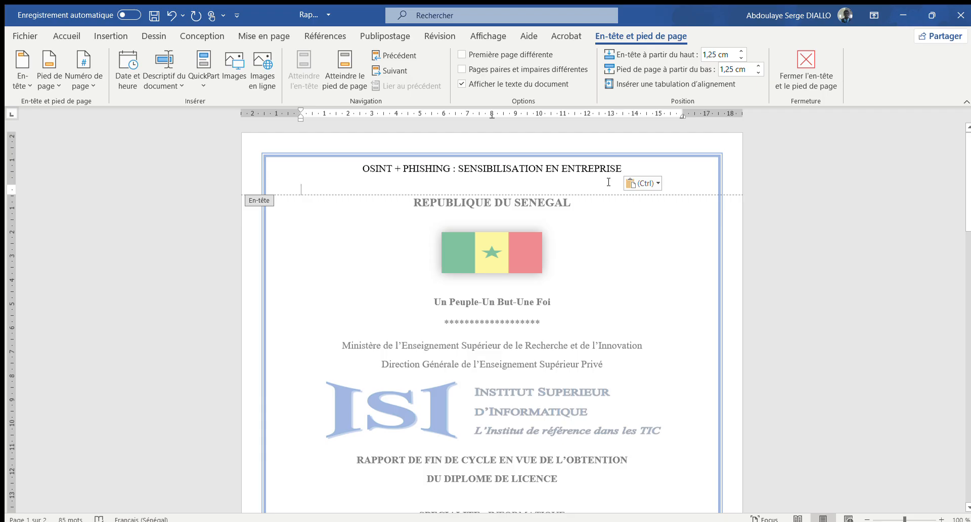
Step: Leave the header for the body of page two and check the layout of both pages
scroll(589, 329, down, 10)
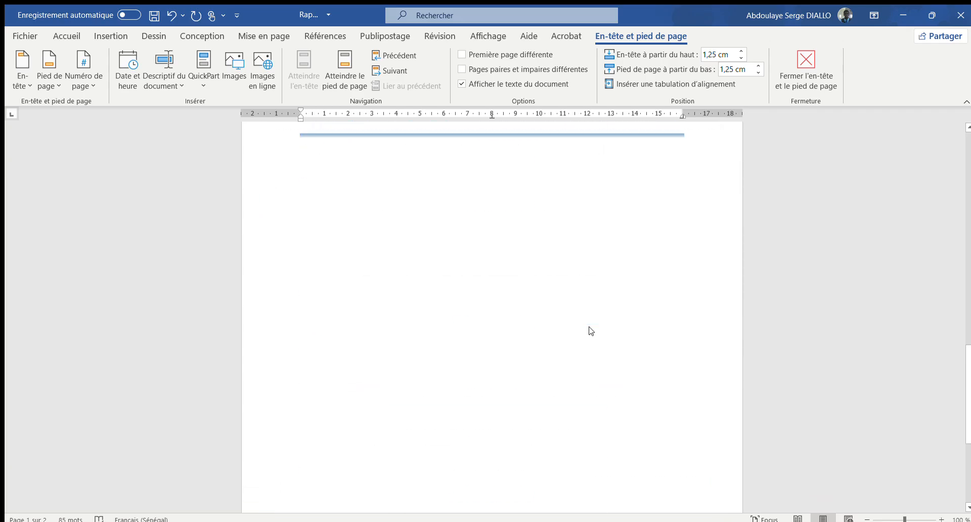
scroll(589, 329, up, 5)
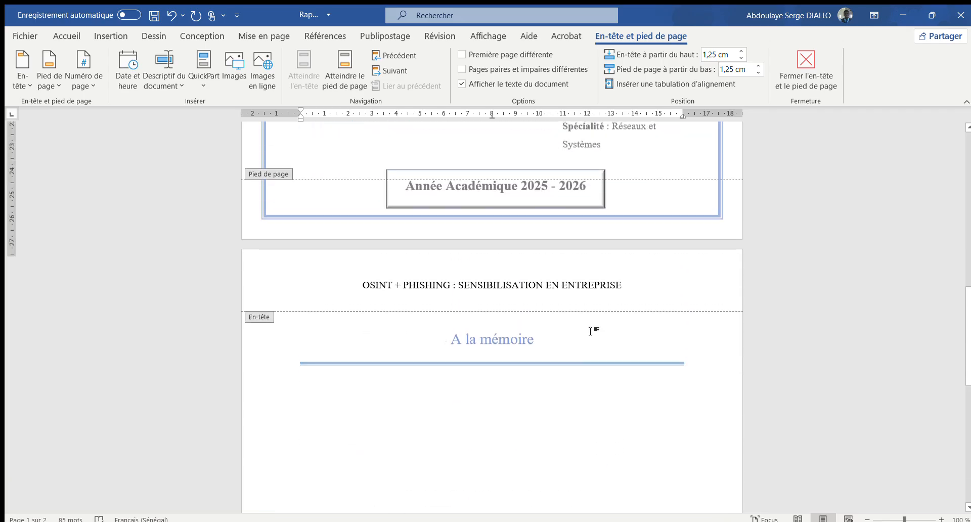
double_click(508, 443)
scroll(508, 443, down, 3)
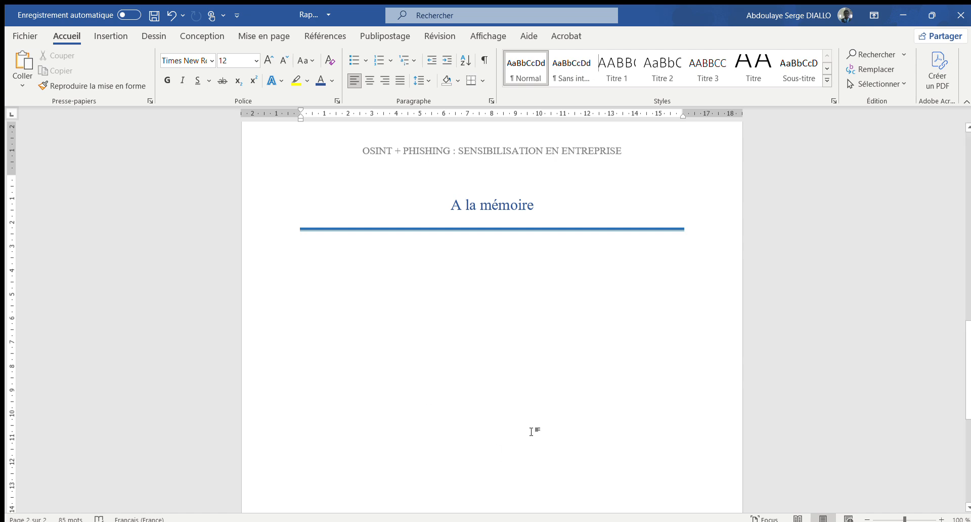
scroll(489, 327, up, 7)
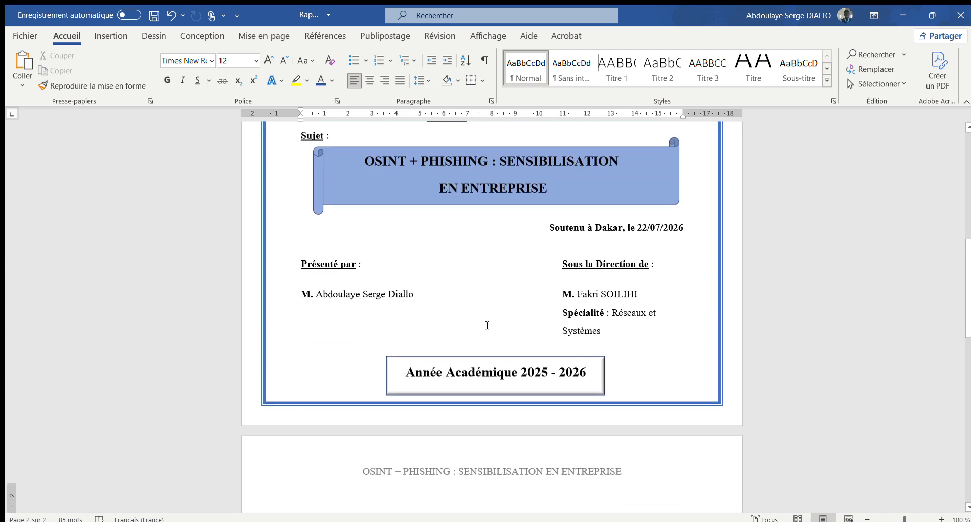
scroll(487, 325, down, 8)
scroll(488, 326, up, 2)
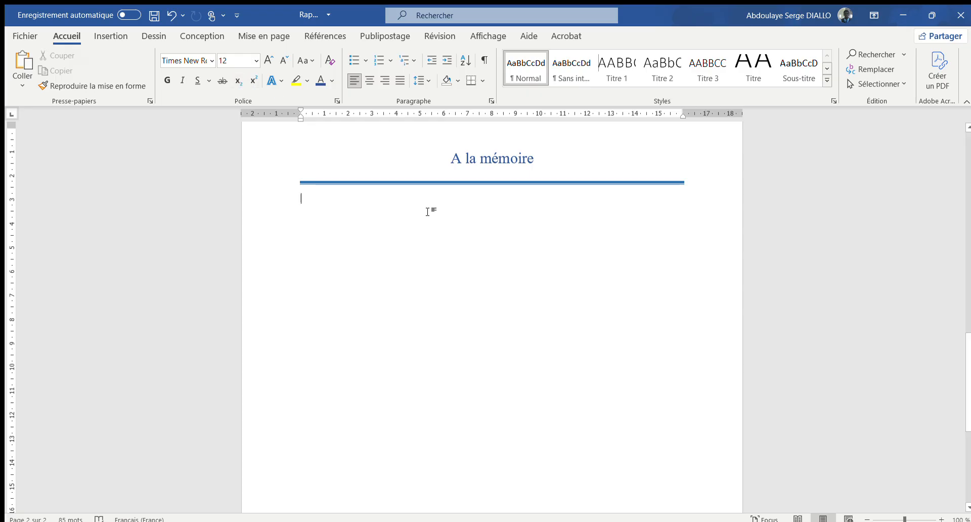
Step: Open page two's header for editing, try to go to the previous header and examine the cover page
scroll(427, 211, up, 2)
key(Up)
key(Up)
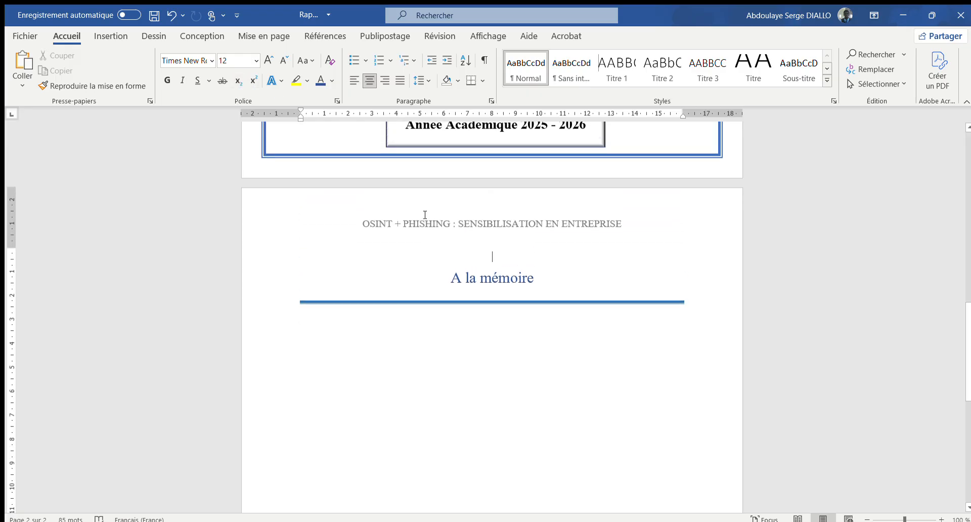
double_click(421, 214)
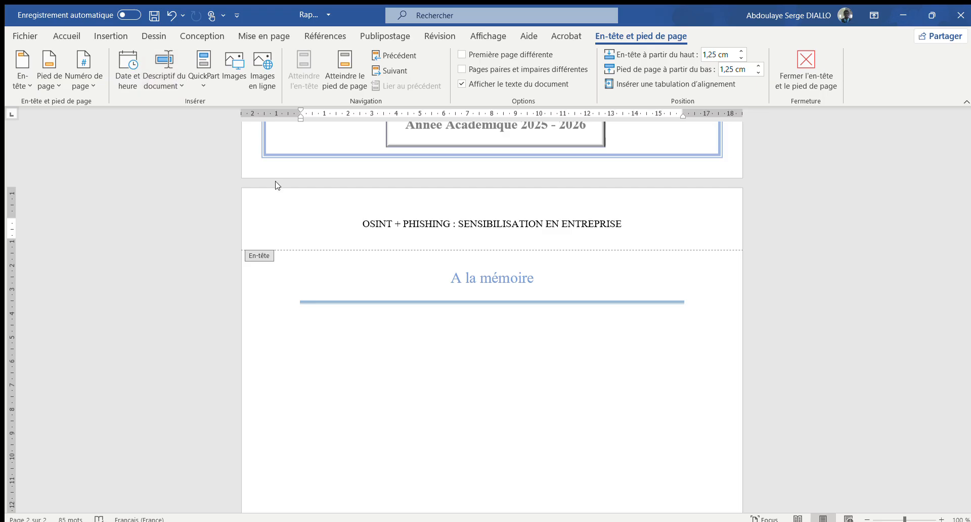
click(388, 54)
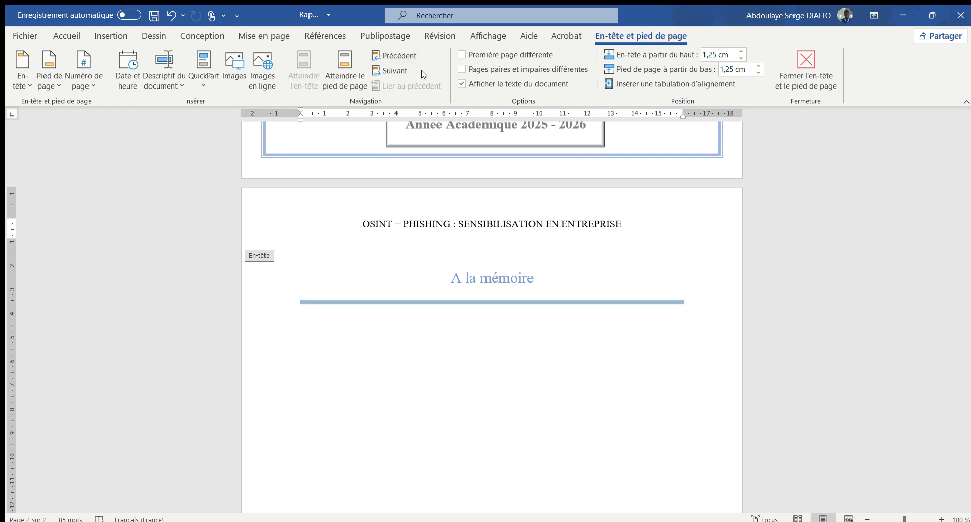
click(382, 55)
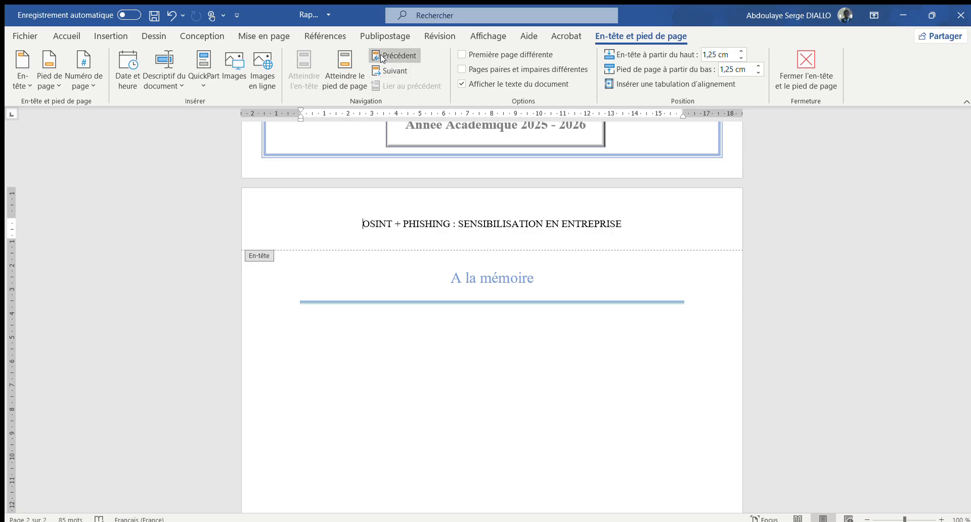
scroll(435, 182, up, 15)
scroll(435, 183, down, 5)
scroll(435, 182, down, 4)
scroll(435, 182, up, 6)
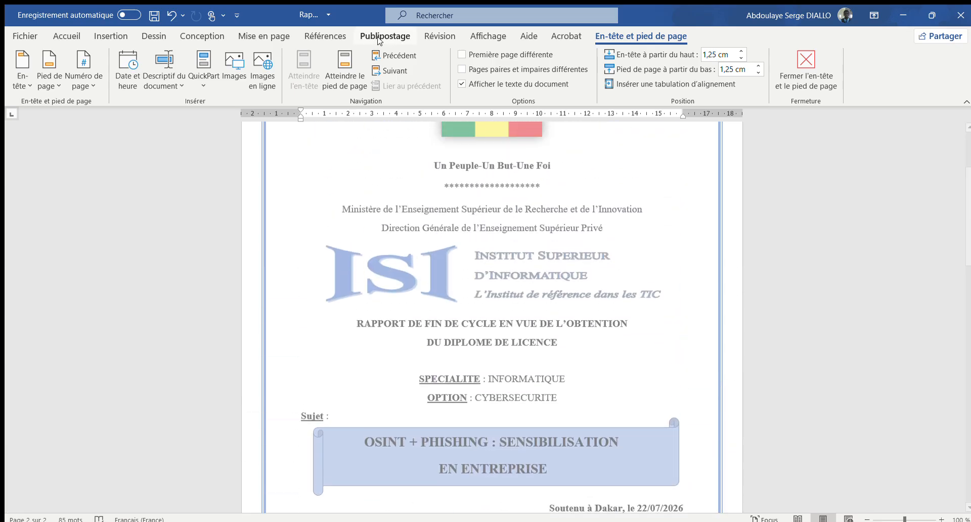
Step: Try to go to the next header, switch to page two's footer and examine the footer areas of both pages
click(389, 71)
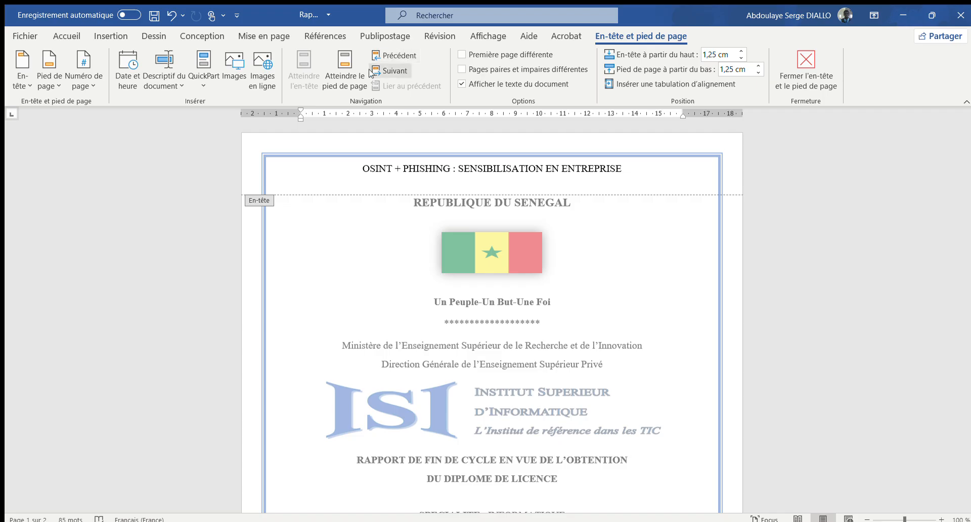
click(356, 77)
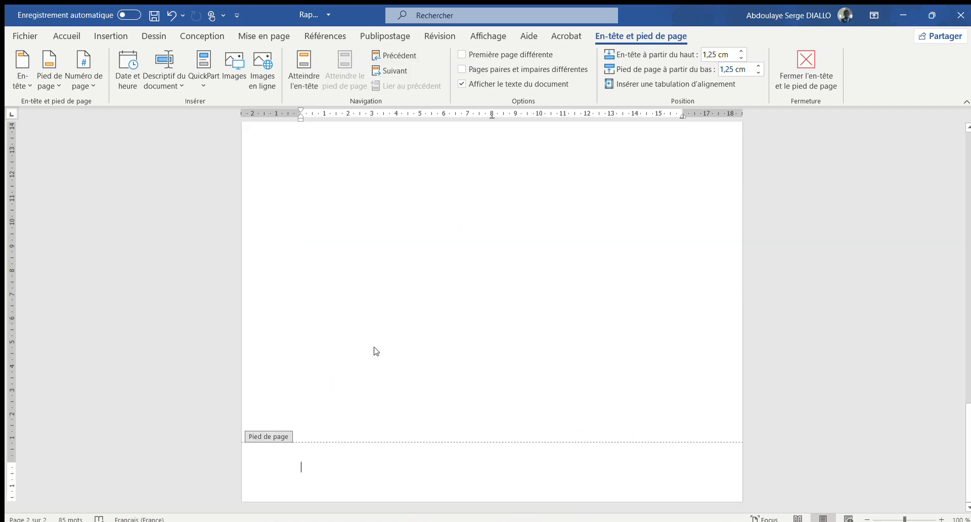
scroll(375, 349, up, 15)
scroll(376, 351, down, 1)
scroll(376, 350, down, 12)
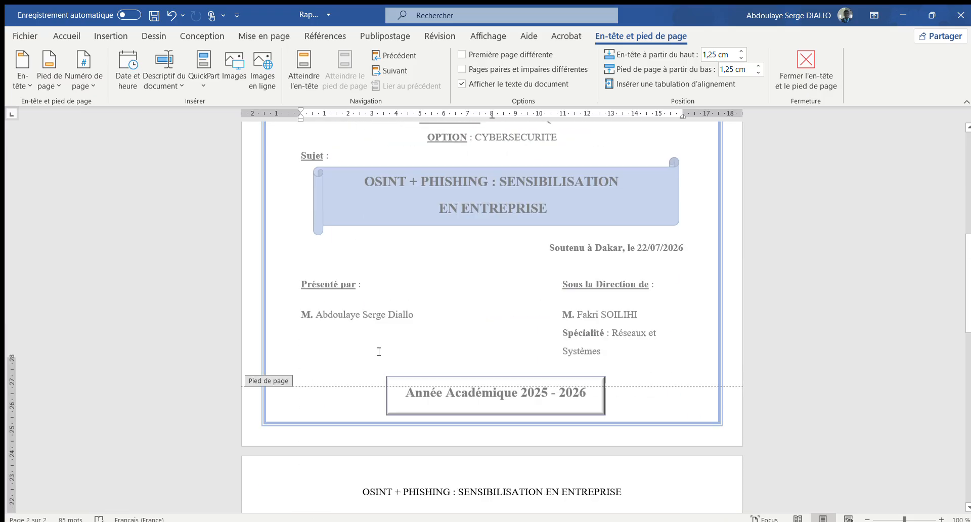
click(362, 308)
scroll(415, 467, down, 10)
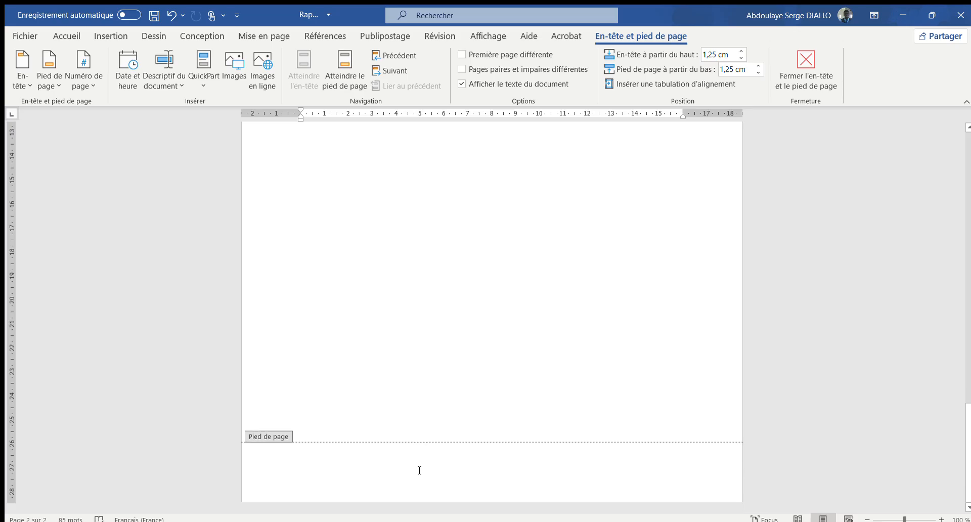
Step: Switch to page two's footer, return to the body and check the headers of both pages
click(342, 56)
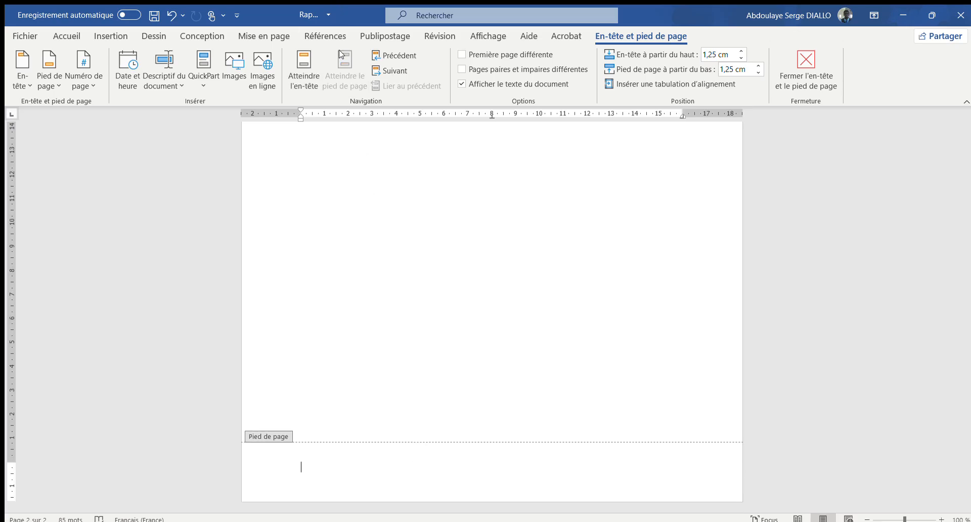
double_click(372, 302)
scroll(461, 270, up, 20)
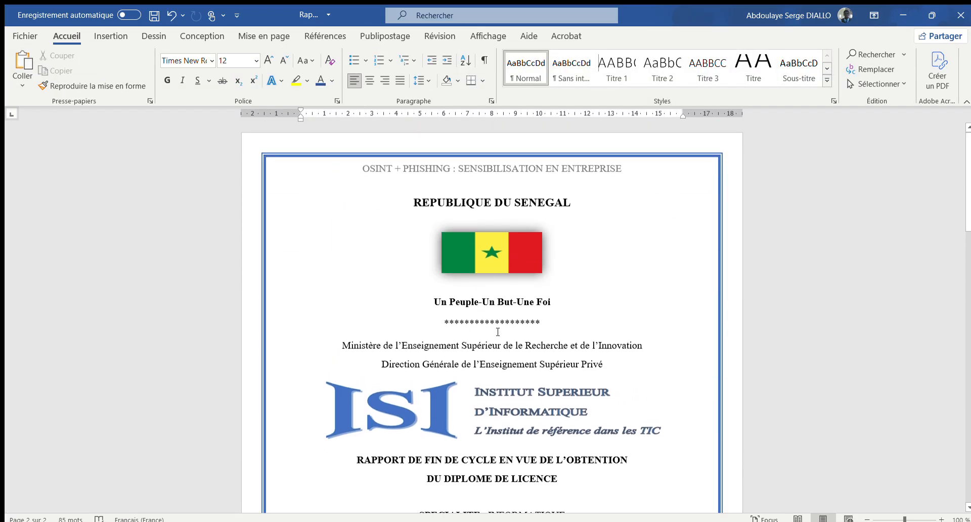
scroll(497, 501, down, 10)
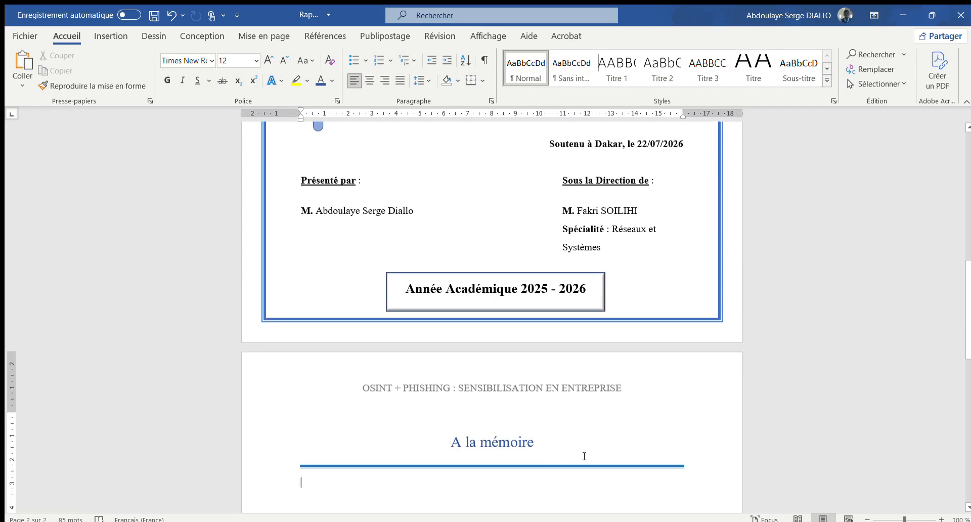
Step: Open page two's header for editing and enable the different first page option ("Première page différente")
click(578, 381)
double_click(631, 386)
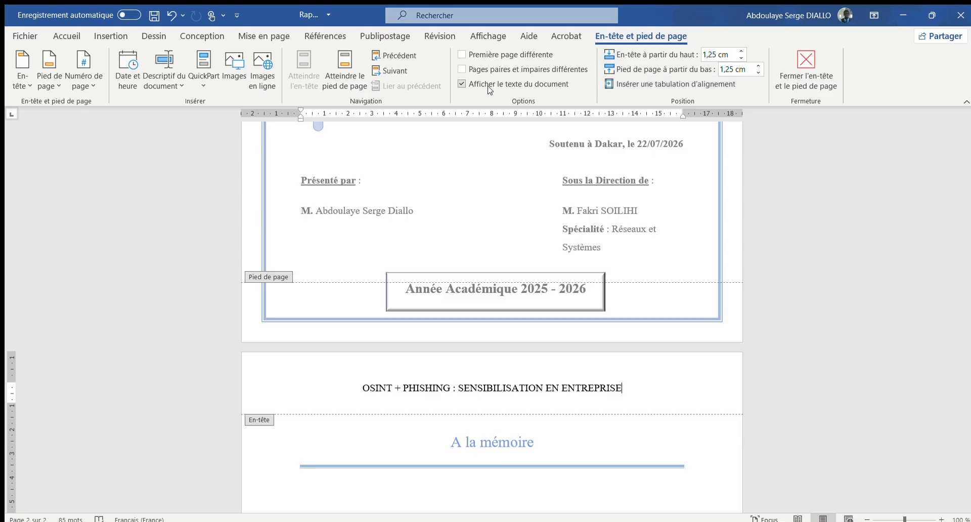
click(470, 56)
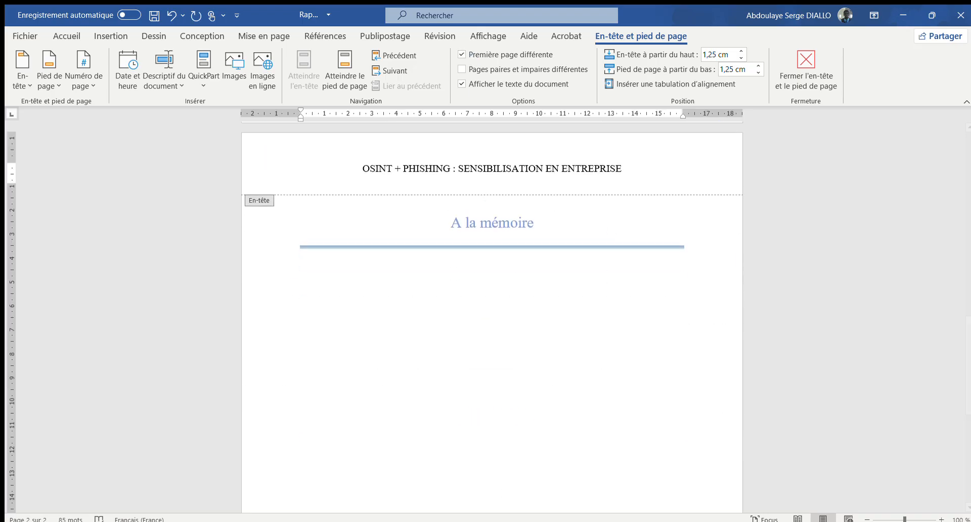
Step: Examine the header areas of the cover page and page two, and leave the header for page two's body
scroll(501, 383, up, 3)
scroll(500, 383, up, 9)
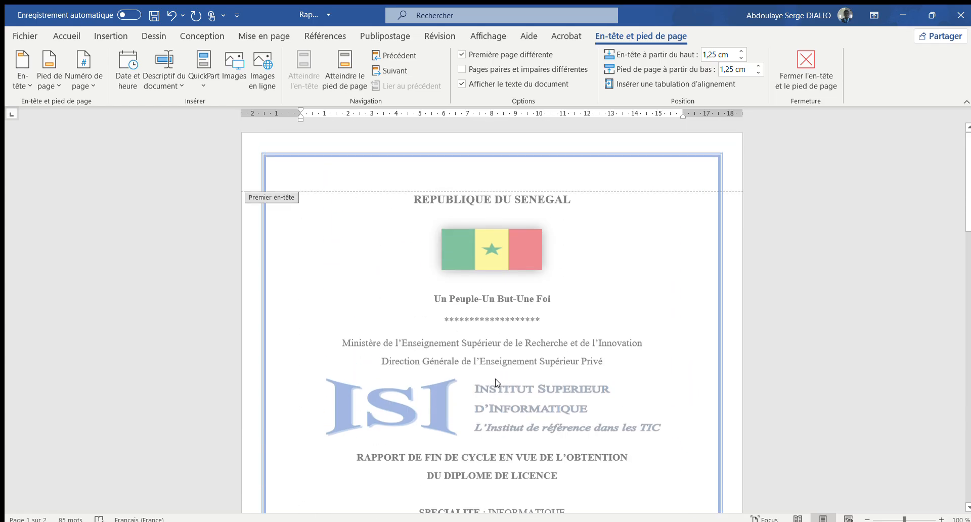
scroll(559, 338, down, 2)
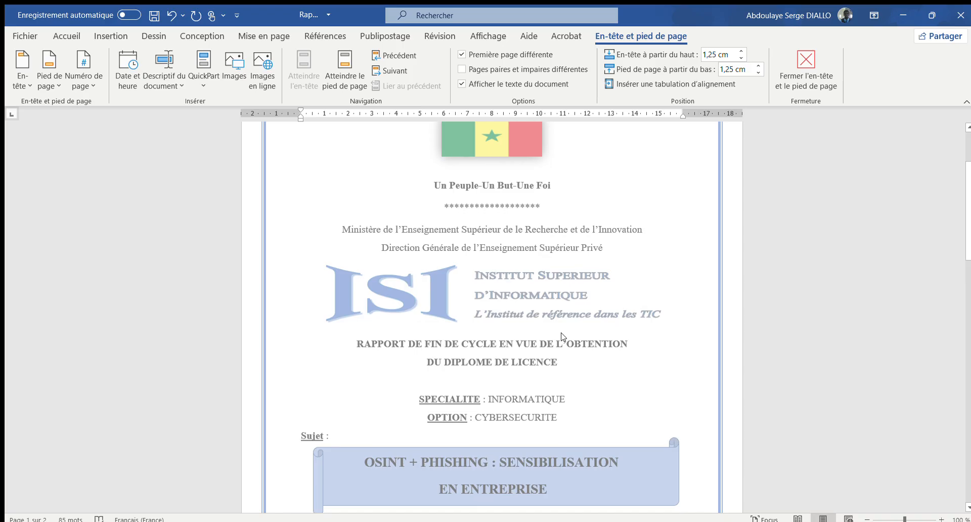
scroll(563, 337, up, 2)
scroll(563, 337, up, 1)
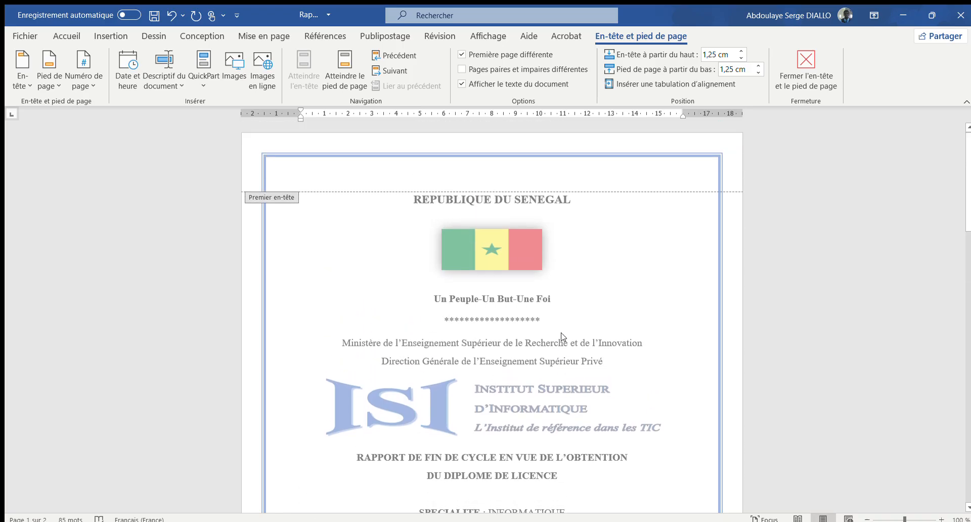
scroll(563, 338, down, 10)
scroll(566, 338, down, 4)
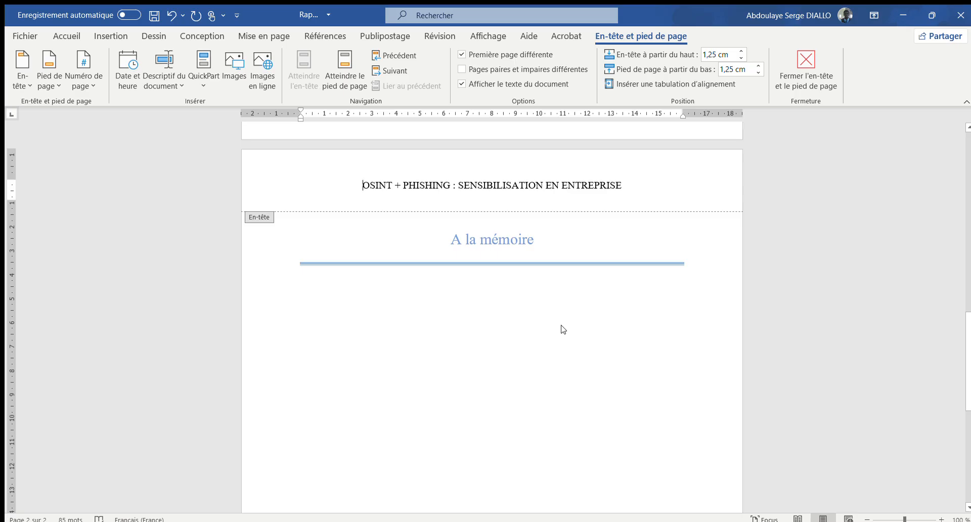
double_click(512, 344)
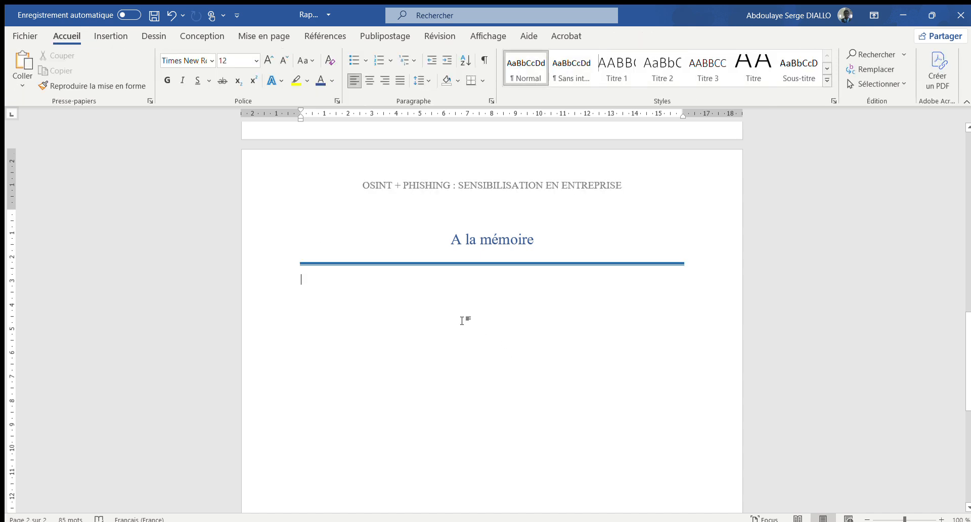
scroll(462, 320, up, 3)
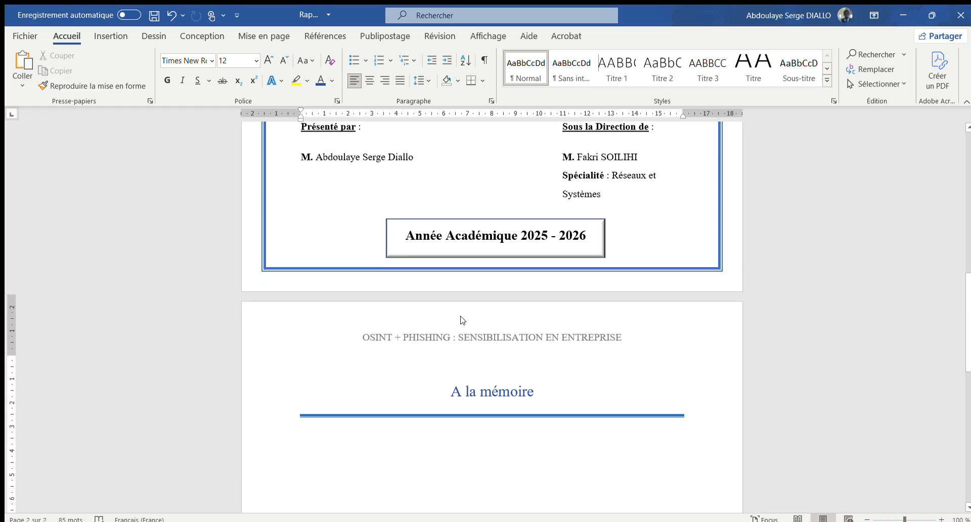
scroll(463, 320, down, 1)
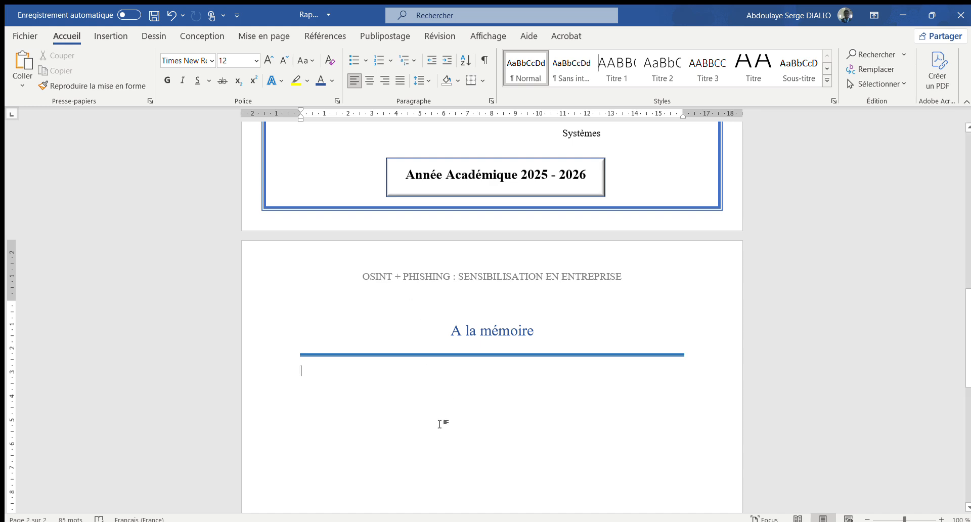
Step: Open page two's footer for editing and set its font to Times New Roman
scroll(440, 424, down, 8)
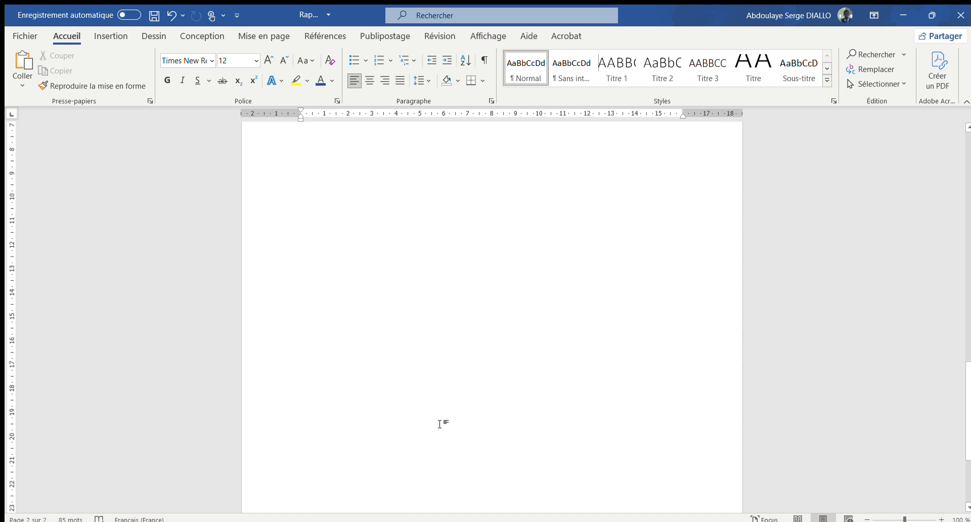
double_click(421, 480)
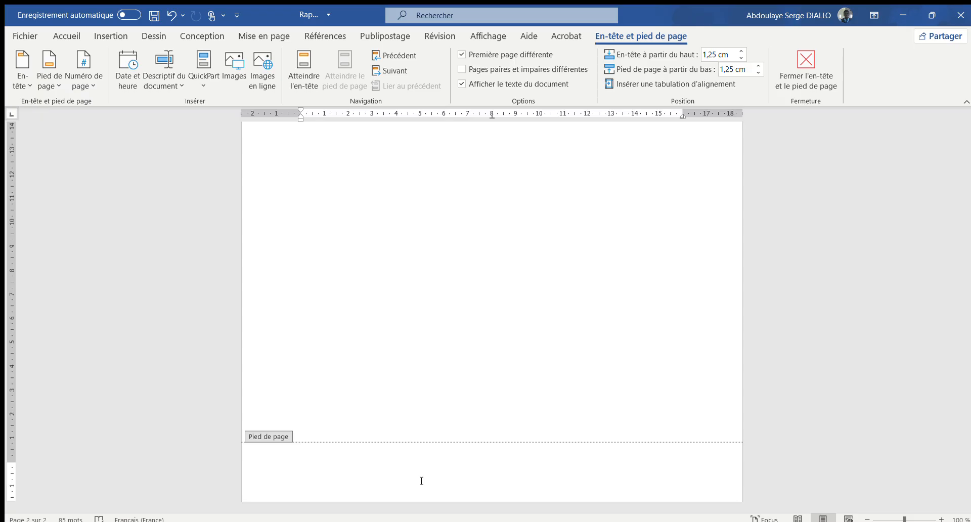
text(R)
key(BackSpace)
click(59, 39)
click(205, 59)
click(204, 157)
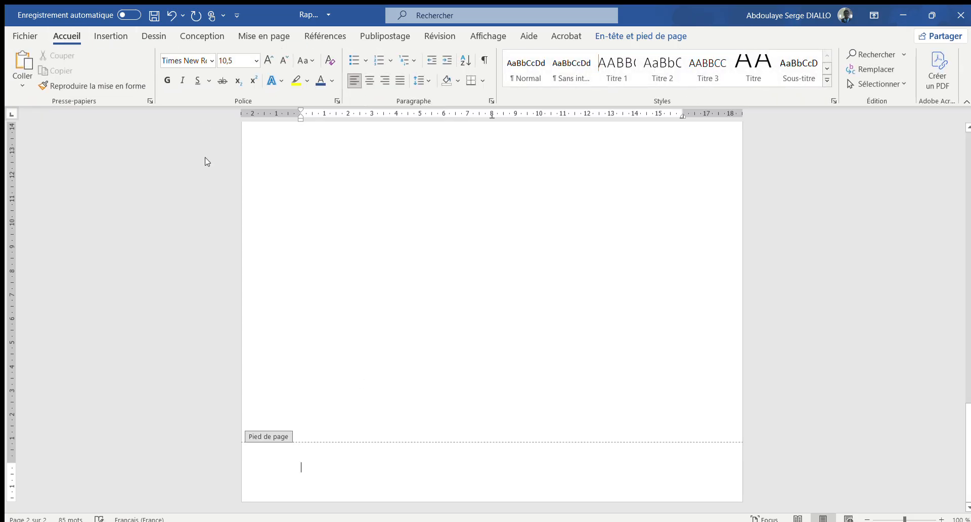
Step: Write "Rapport de Licence Professionnel" in page two's footer
text(R)
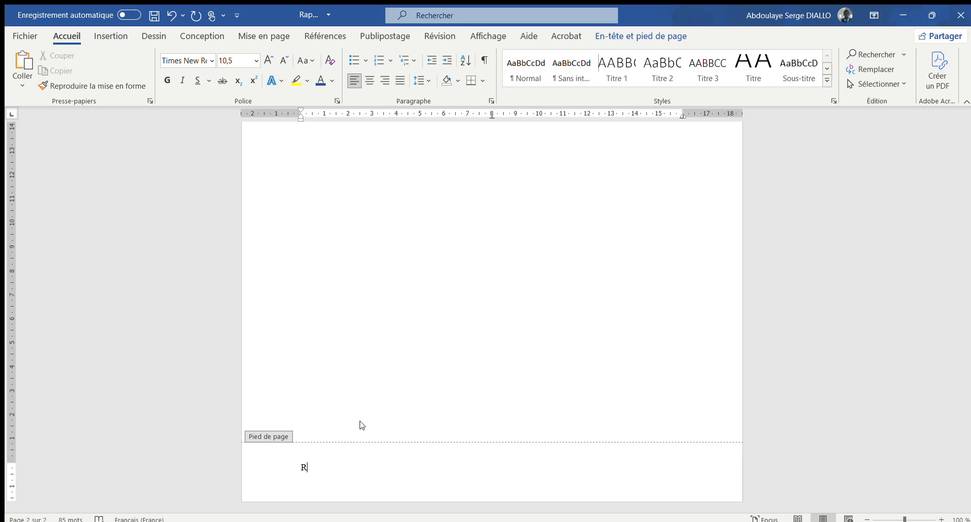
text(apport de)
text( fin de c)
text(ycle)
key(BackSpace)
key(BackSpace)
key(BackSpace)
key(BackSpace)
key(BackSpace)
key(BackSpace)
key(BackSpace)
key(BackSpace)
key(BackSpace)
key(BackSpace)
key(BackSpace)
key(BackSpace)
key(BackSpace)
key(BackSpace)
text(e Licence Professionnel)
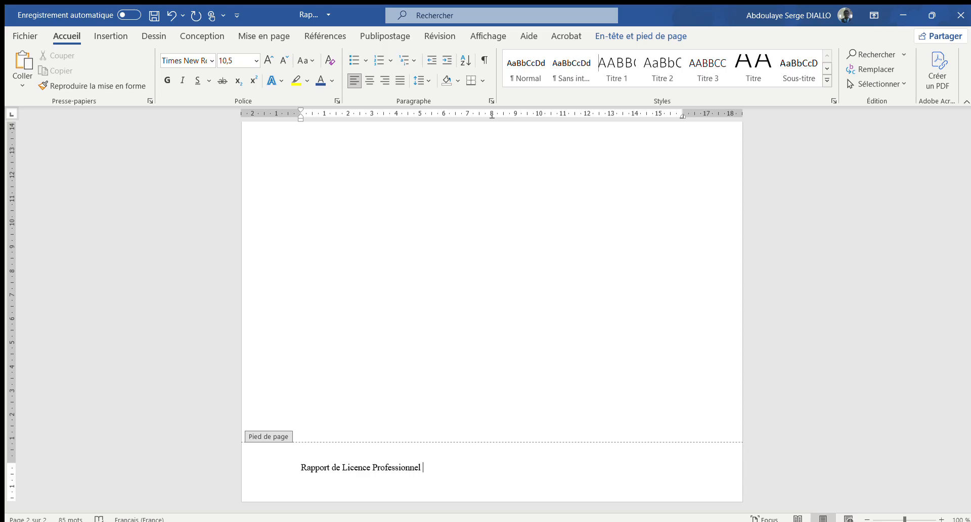
Step: Continue the footer line with "réalisé par"
text(ra)
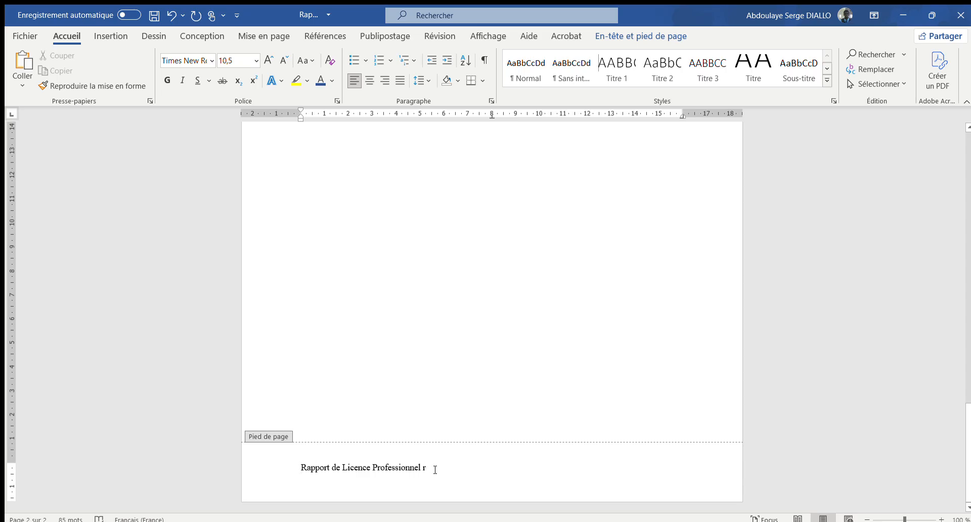
text(&)
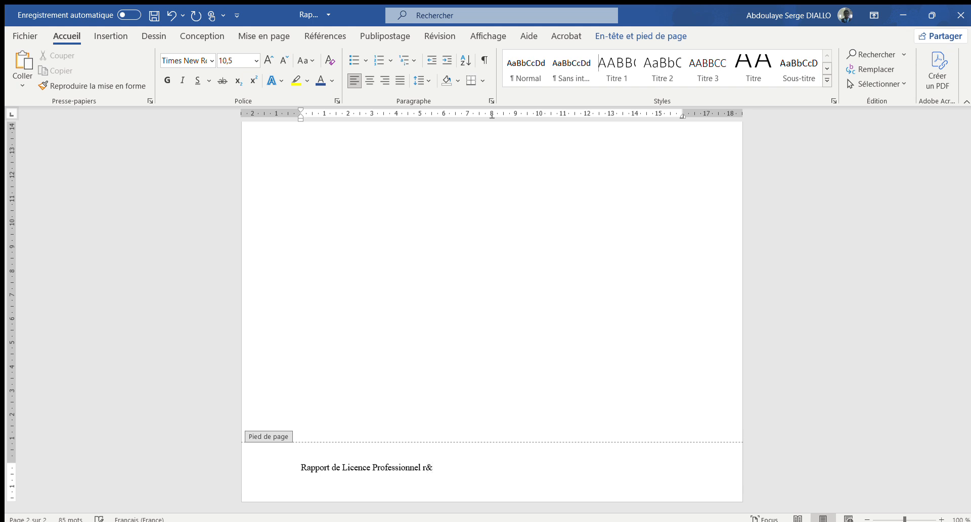
key(BackSpace)
text(é)
key(BackSpace)
text(a)
key(Return)
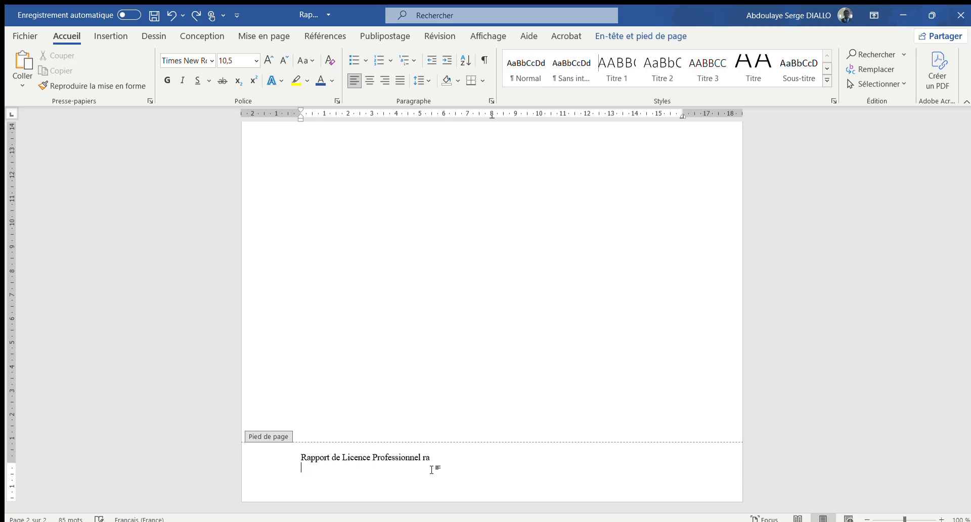
key(BackSpace)
key(BackSpace)
text(éalisé par)
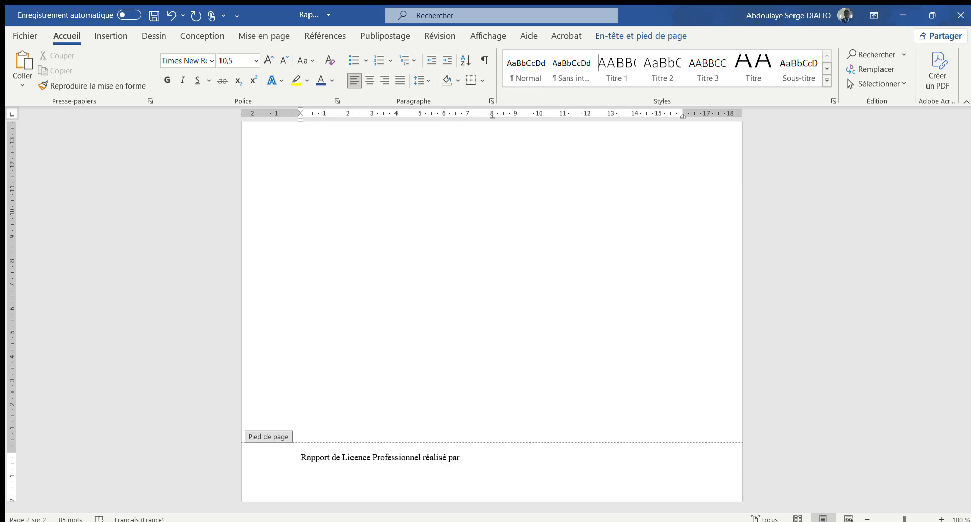
Step: Complete the first footer line with the author's full name
text( Abd)
text(oykaye)
key(BackSpace)
key(BackSpace)
key(BackSpace)
key(BackSpace)
key(BackSpace)
text(ulaye Ser)
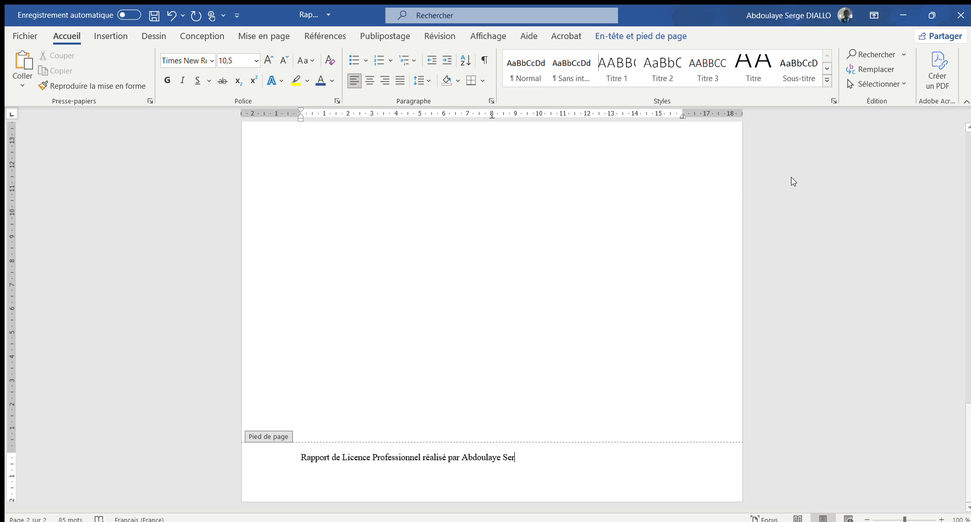
text(ge )
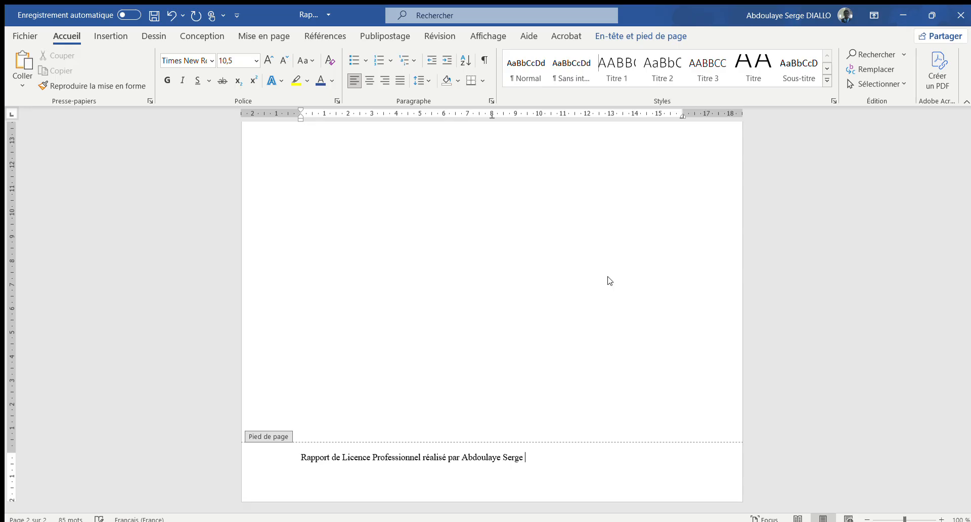
text(Diallo)
Step: Add a second footer line reading "Option Cyber sécurité 2025-2026"
key(Return)
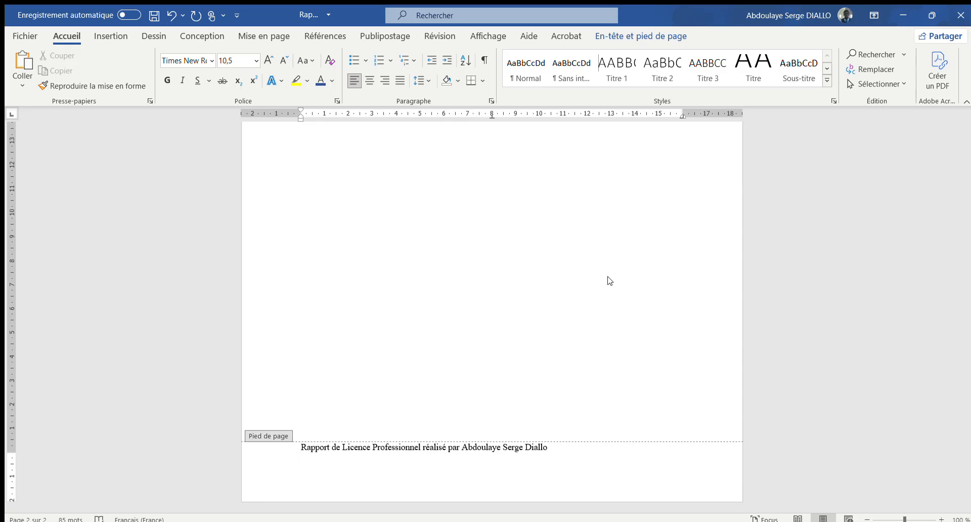
text(Option)
text(Cyber sécurite)
key(BackSpace)
text(é)
text(202)
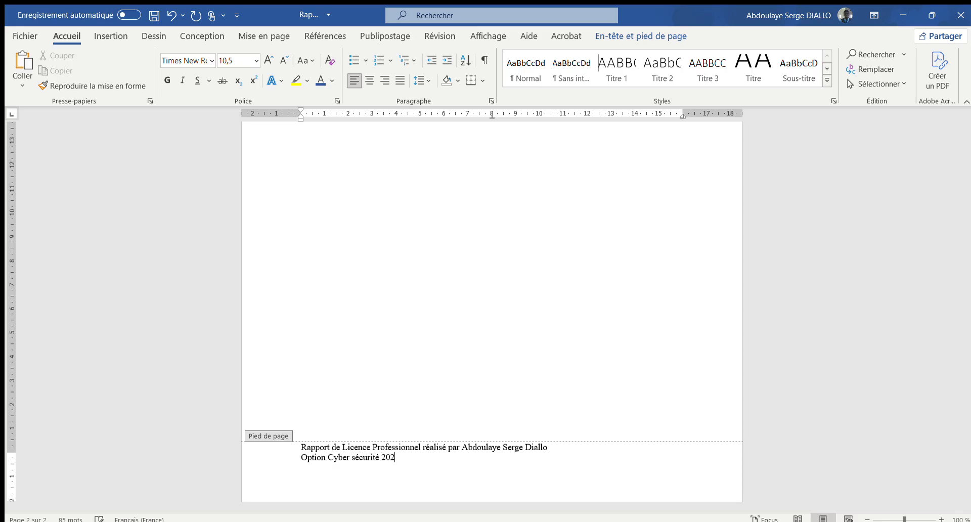
text(5-2026)
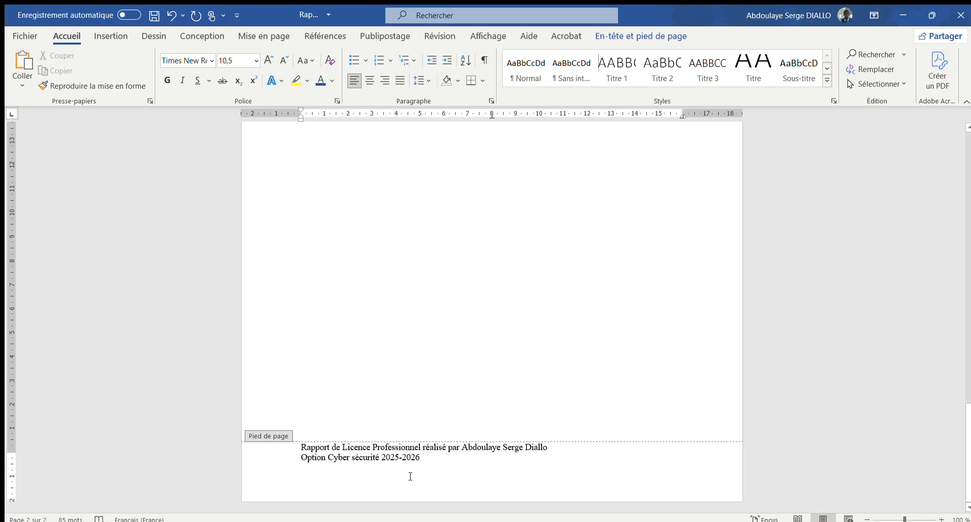
Step: Centre all the footer text and increase its font size to 12
key(ctrl+a)
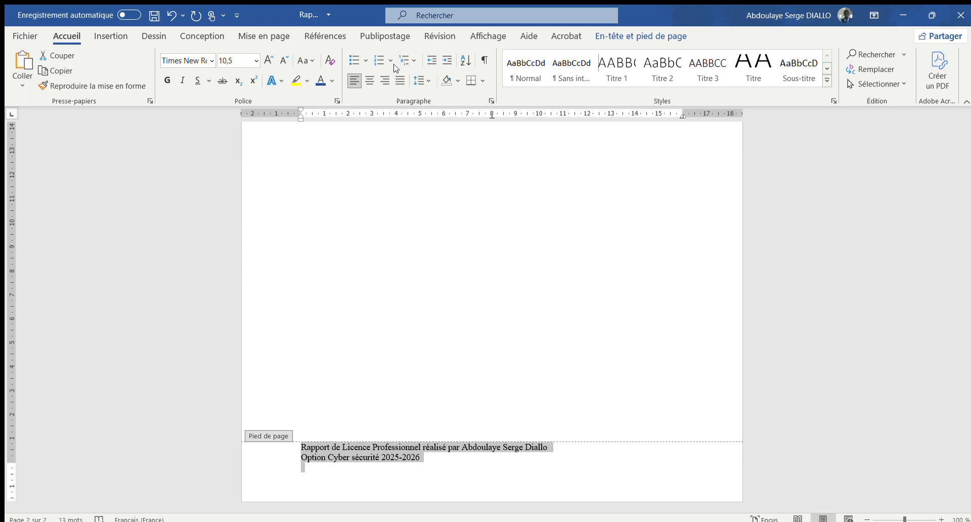
click(370, 81)
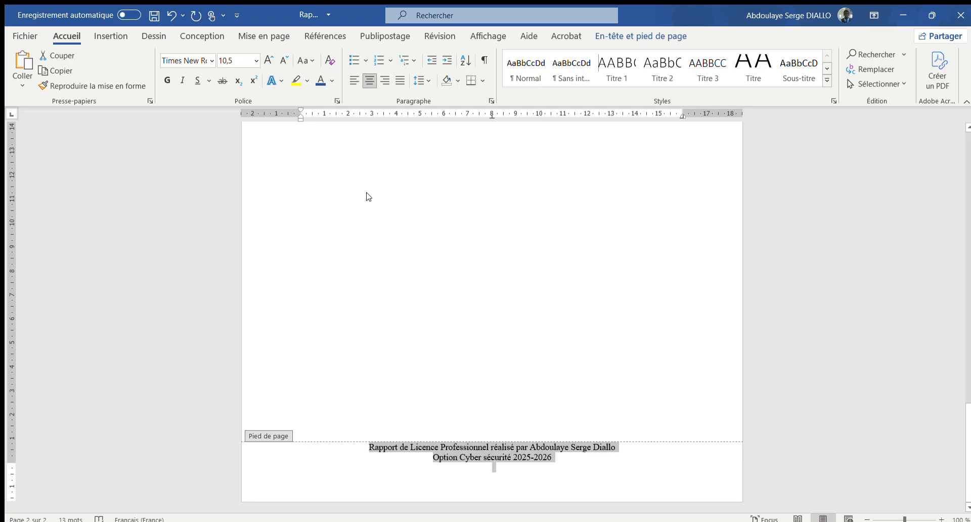
click(268, 61)
click(268, 61)
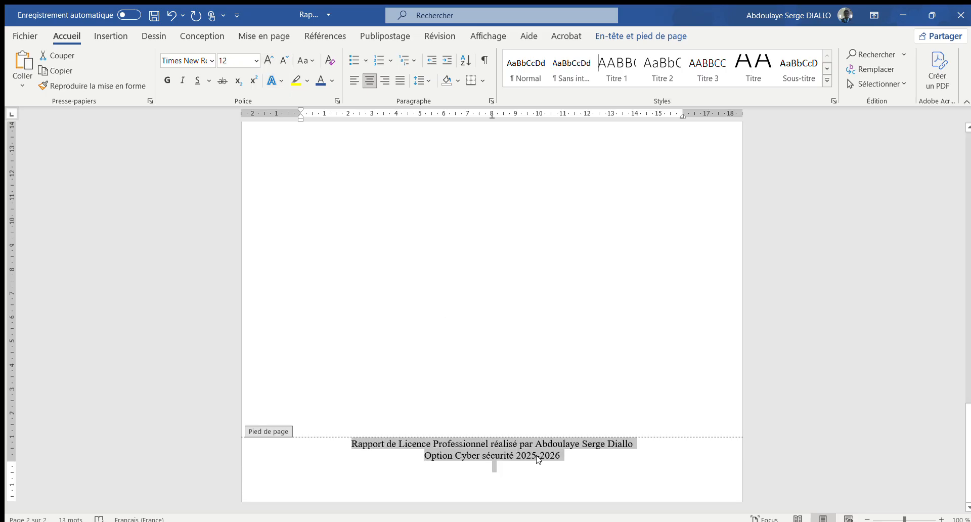
click(539, 458)
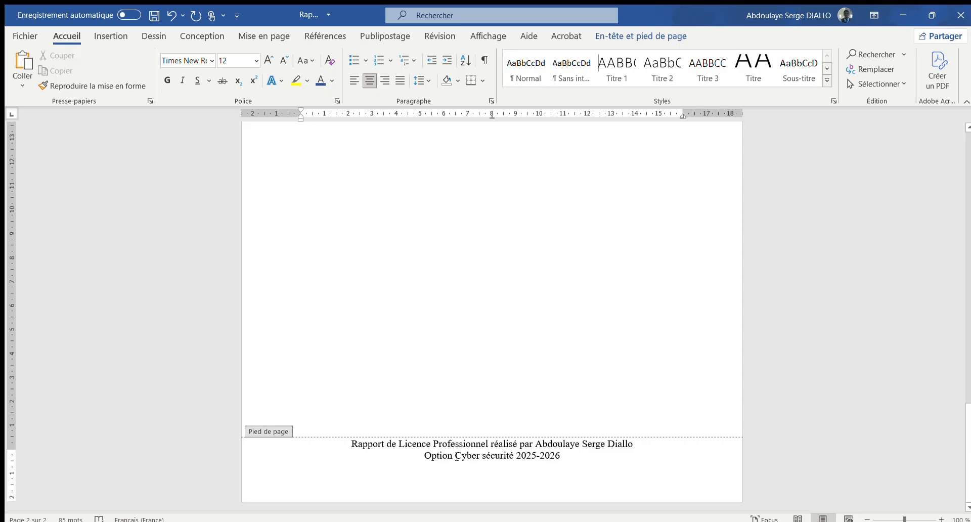
drag(455, 457, 620, 455)
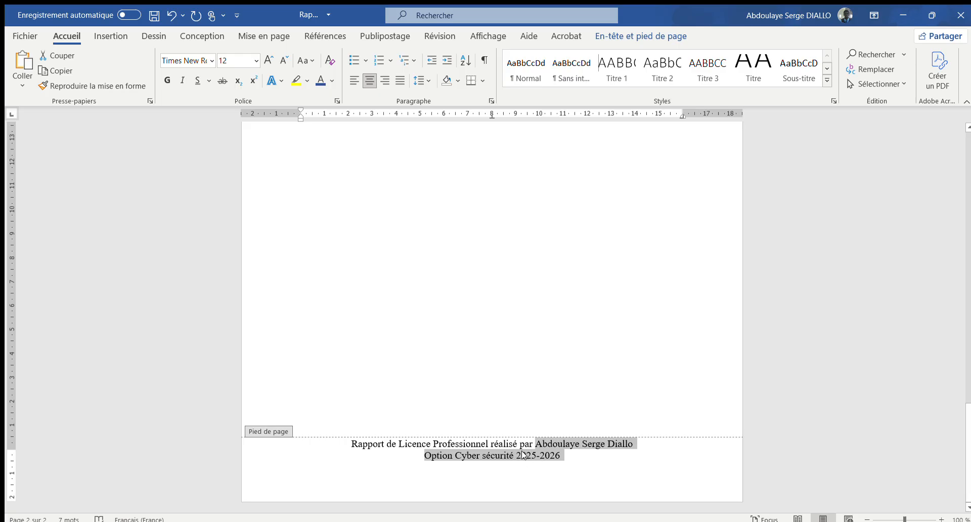
click(543, 450)
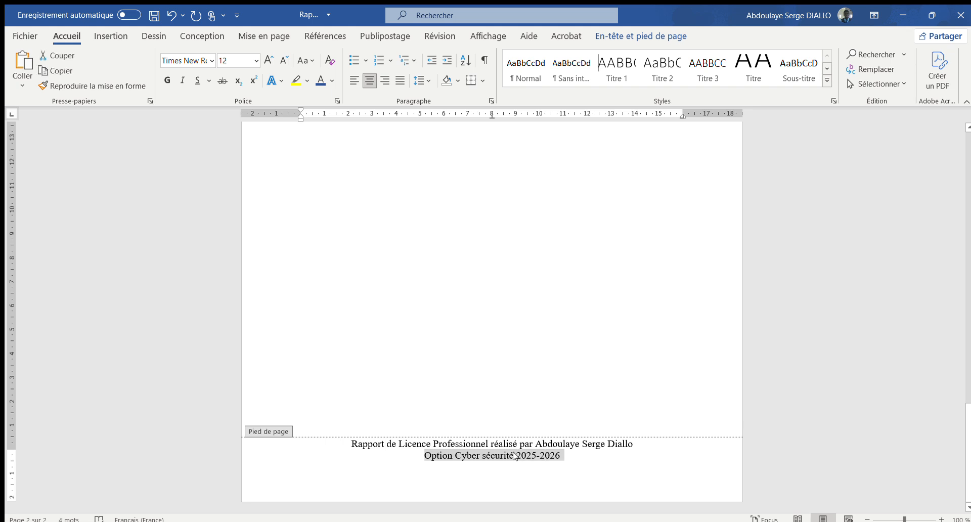
double_click(514, 456)
click(514, 456)
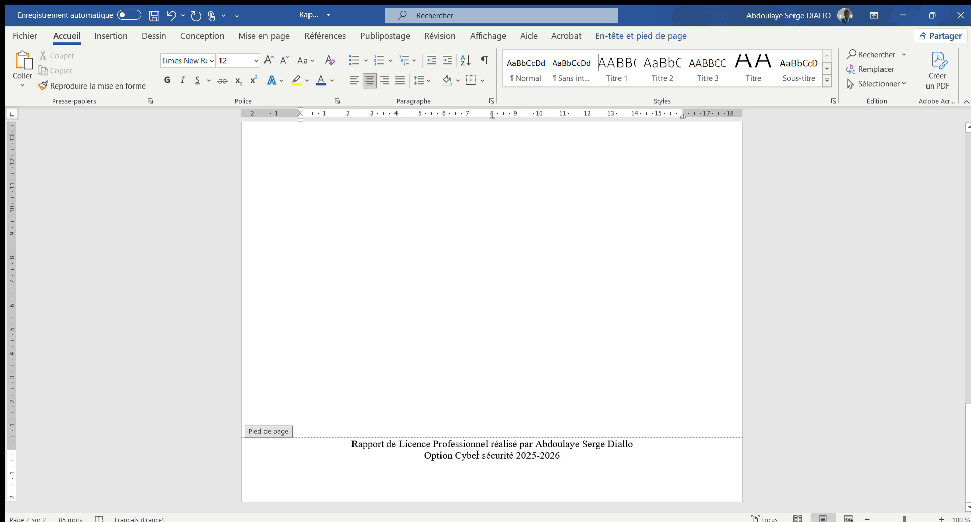
double_click(456, 455)
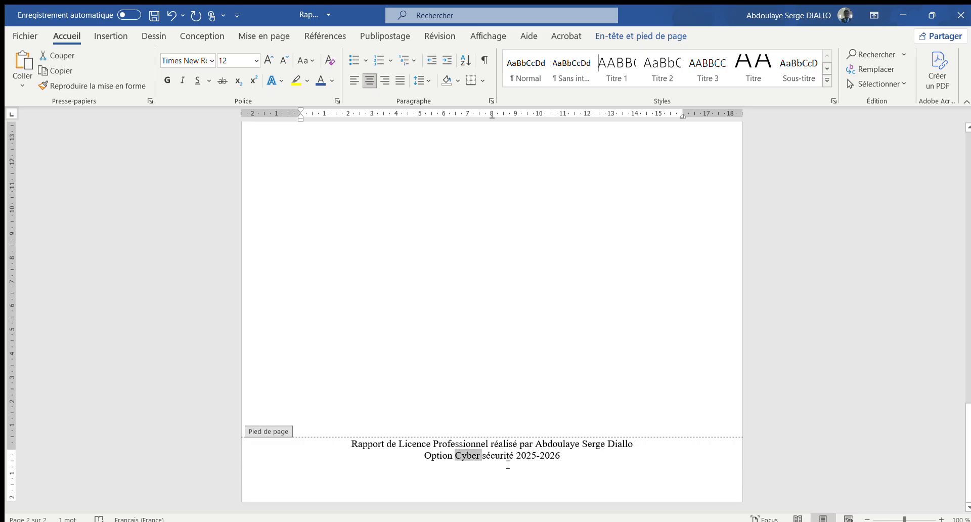
click(509, 464)
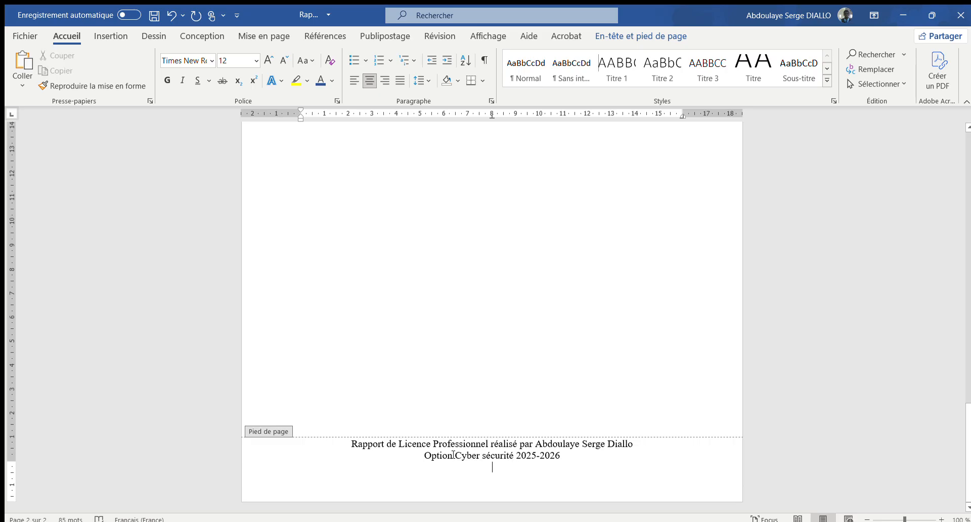
Step: Bold the author's full name and "Cyber sécurité" in the footer, and return to the document body
click(497, 464)
drag(455, 456, 508, 456)
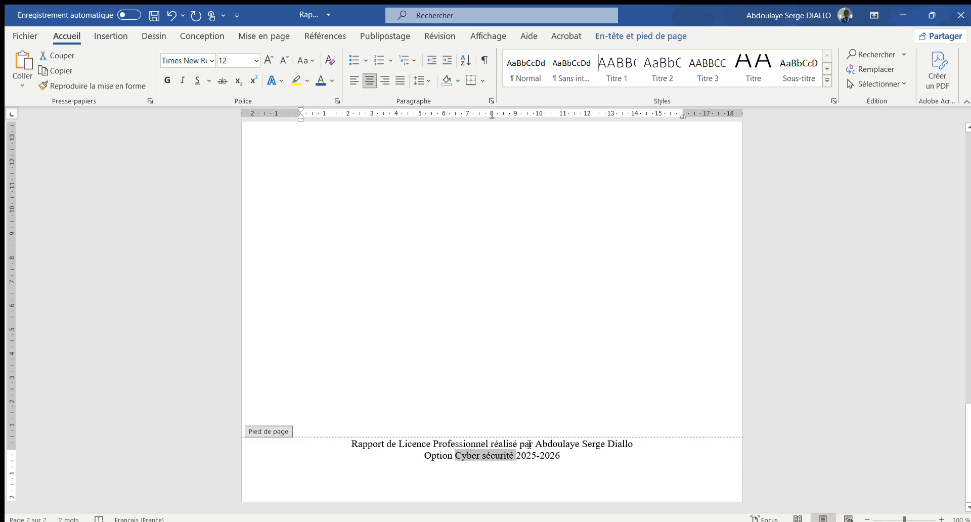
drag(537, 444, 609, 446)
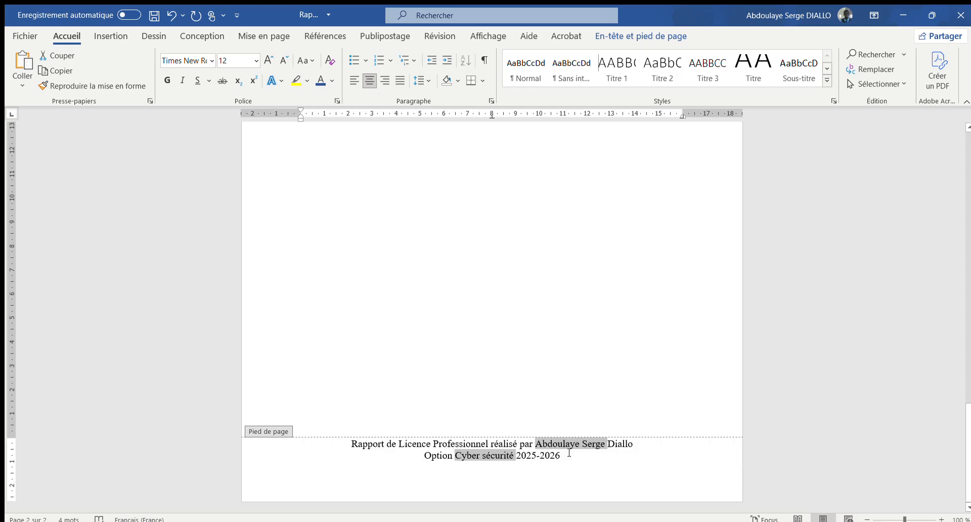
click(167, 80)
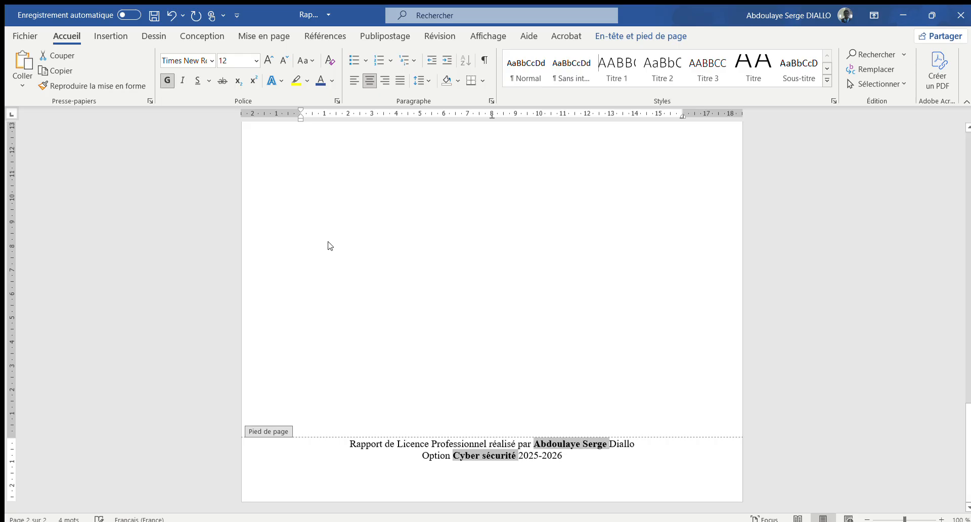
triple_click(619, 448)
click(616, 448)
double_click(614, 447)
key(ctrl+g)
click(641, 472)
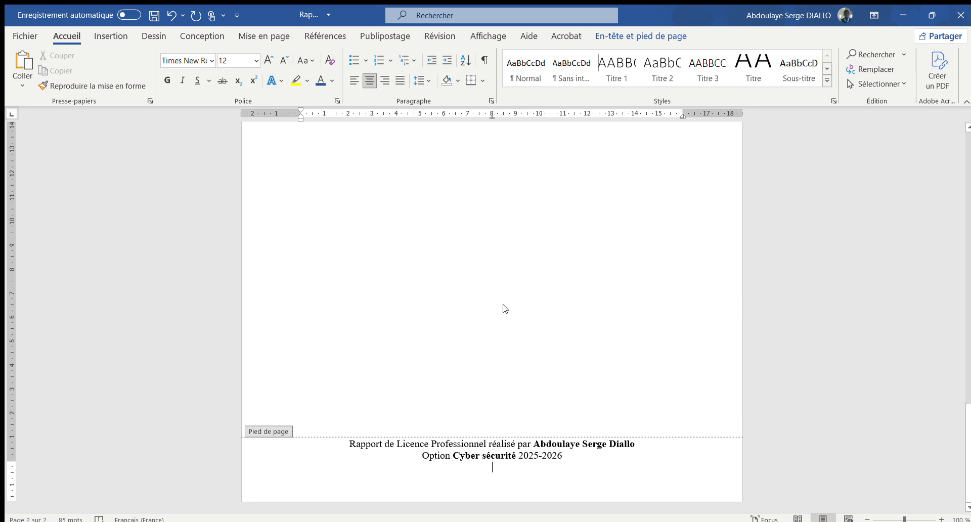
double_click(505, 309)
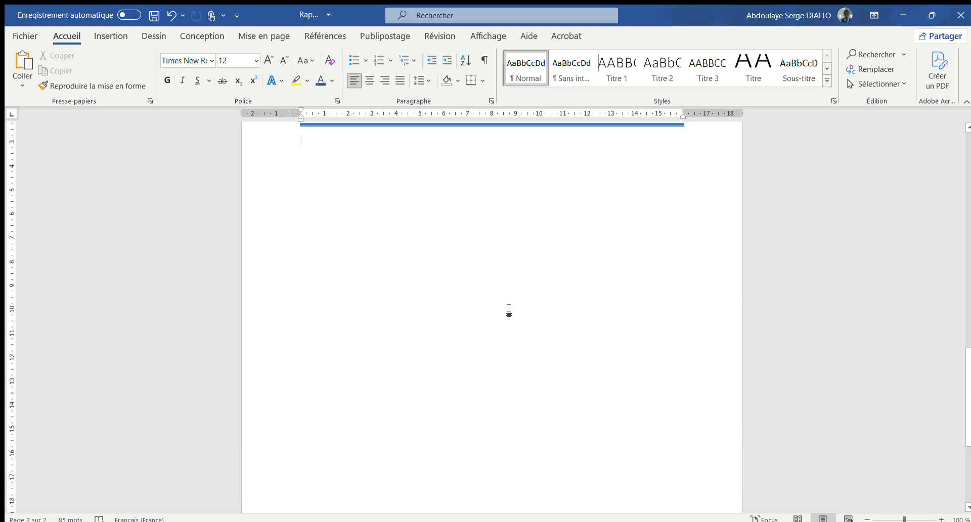
Step: Review the header and footer on page two, in the page view and with the footer open
scroll(509, 309, down, 7)
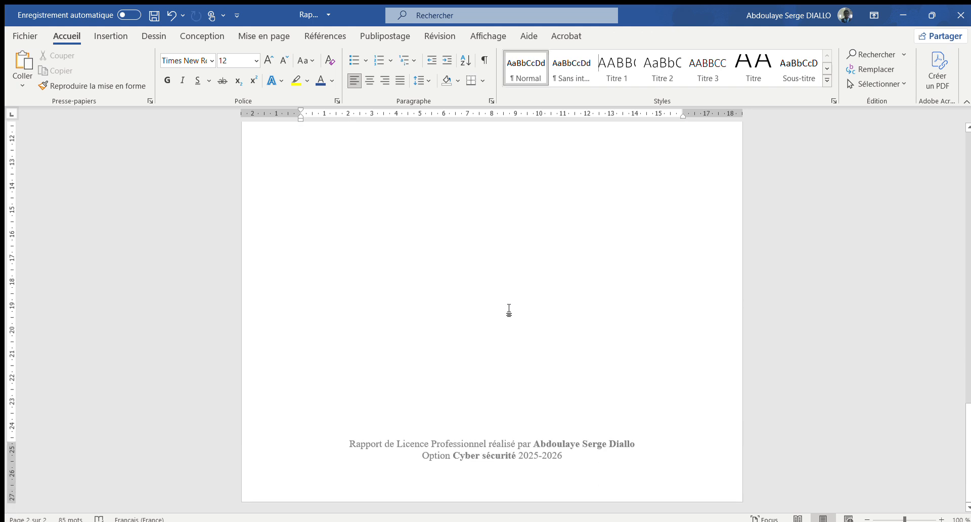
scroll(509, 310, up, 20)
scroll(508, 309, down, 13)
scroll(508, 309, down, 20)
double_click(521, 464)
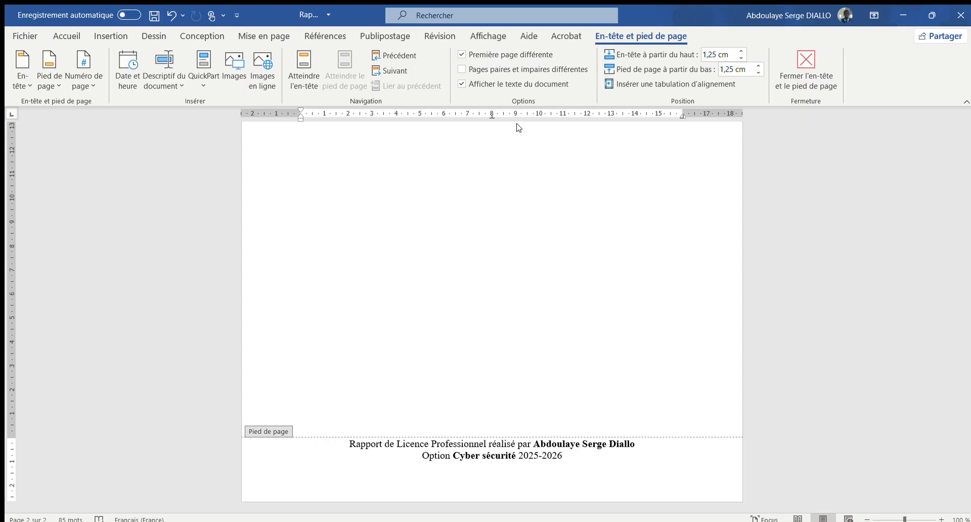
double_click(511, 254)
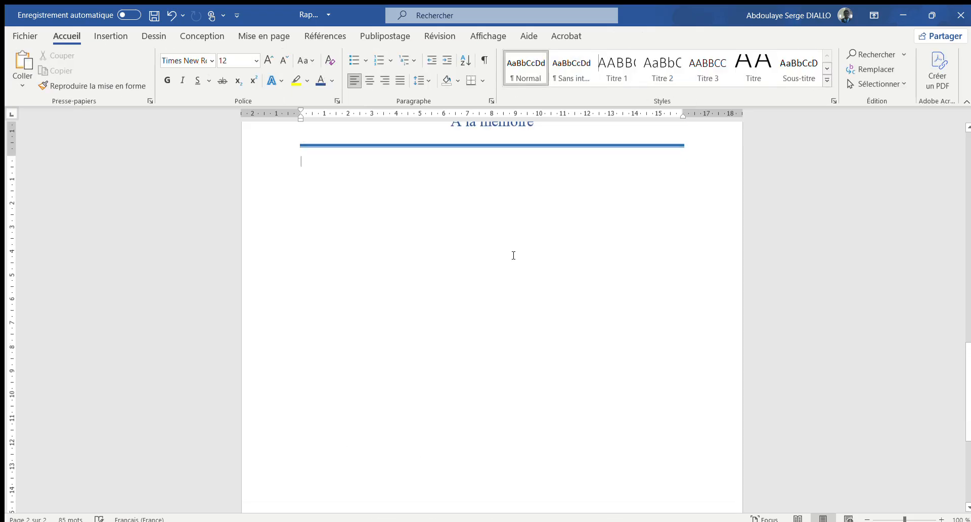
scroll(510, 255, down, 2)
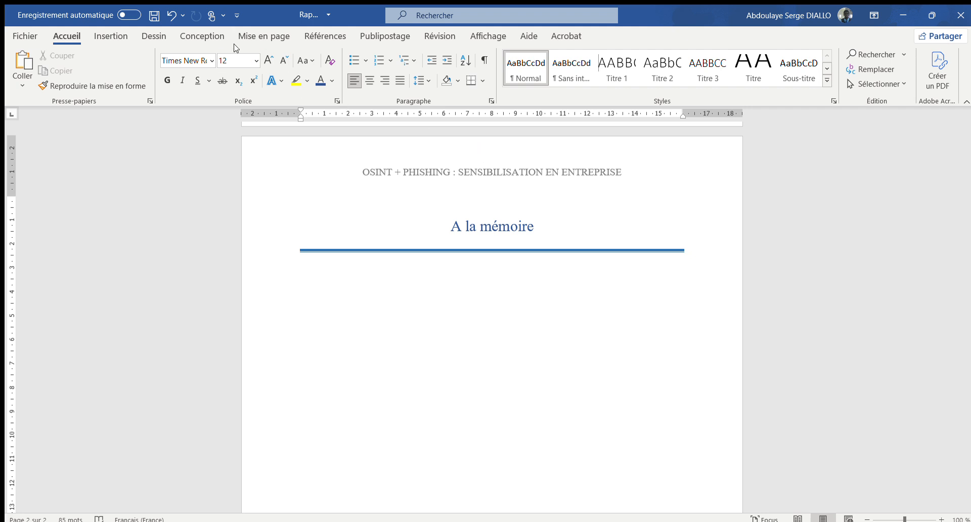
click(263, 40)
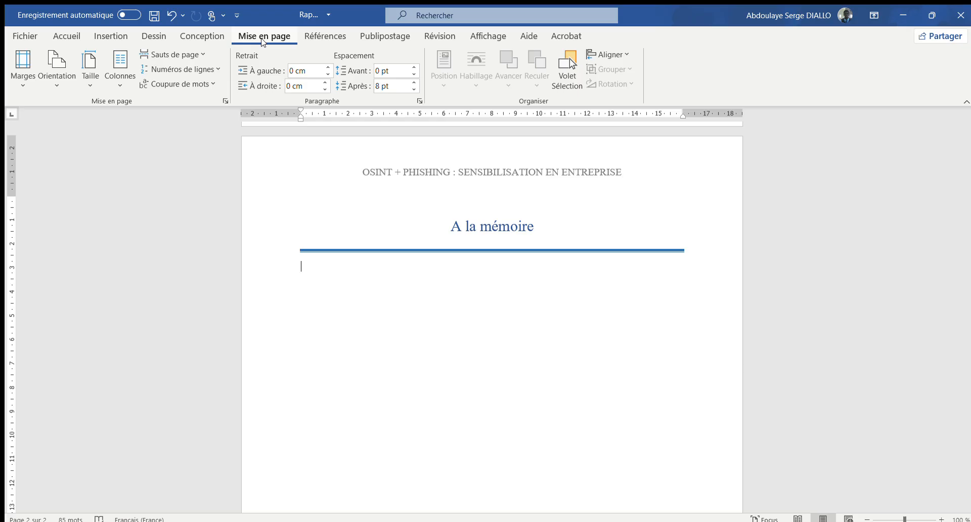
click(221, 38)
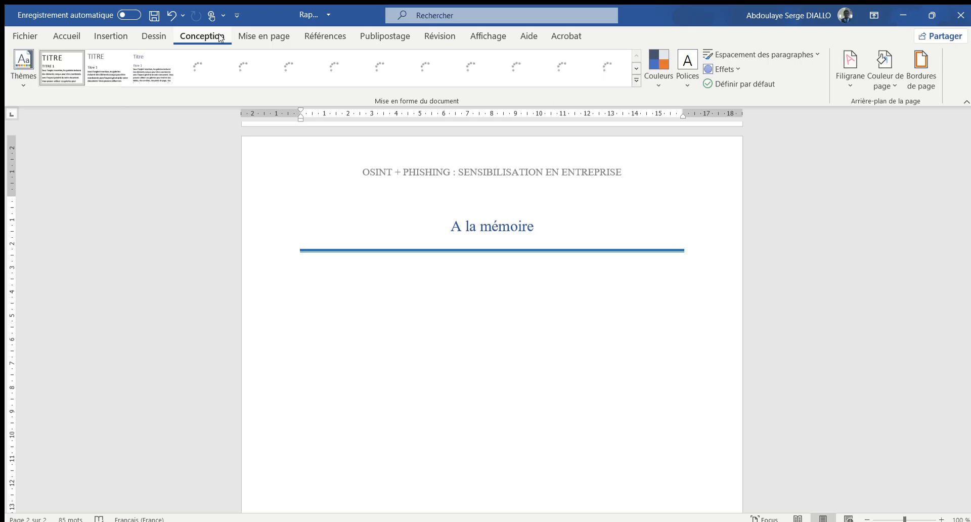
click(66, 37)
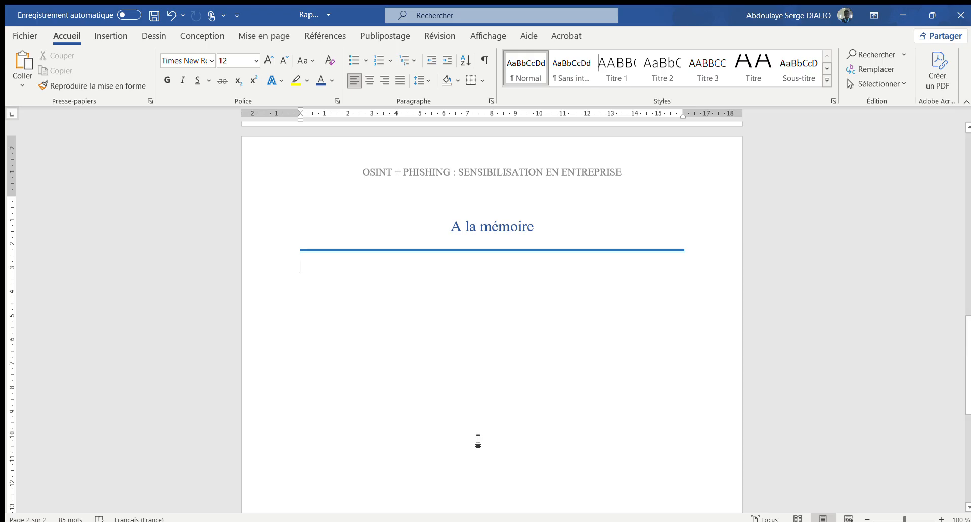
Step: Try to add page numbering from the page-two footer, and undo the last change
scroll(476, 440, down, 10)
double_click(591, 457)
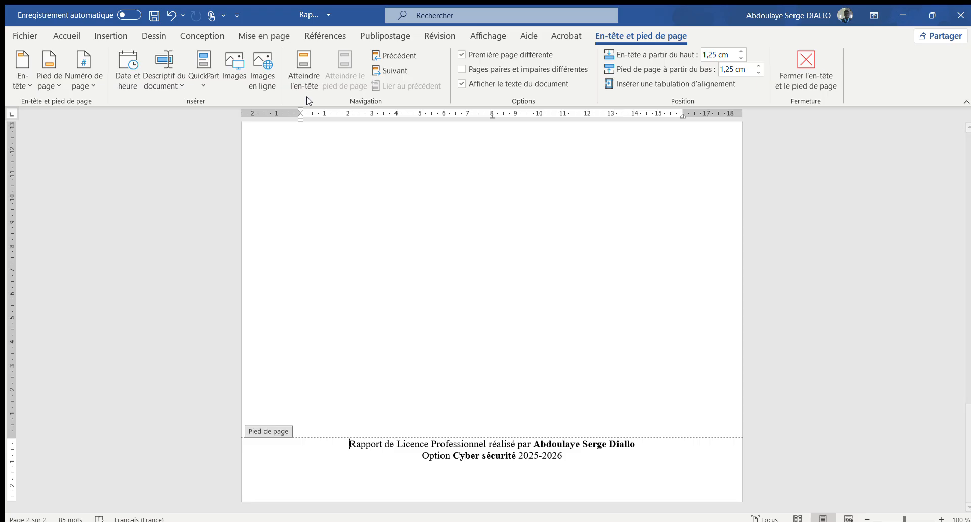
click(89, 87)
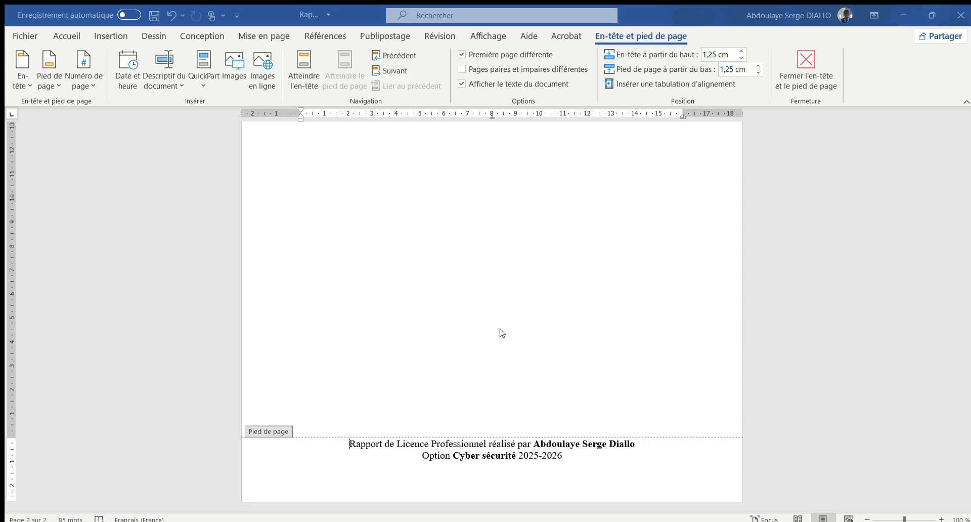
scroll(502, 333, up, 5)
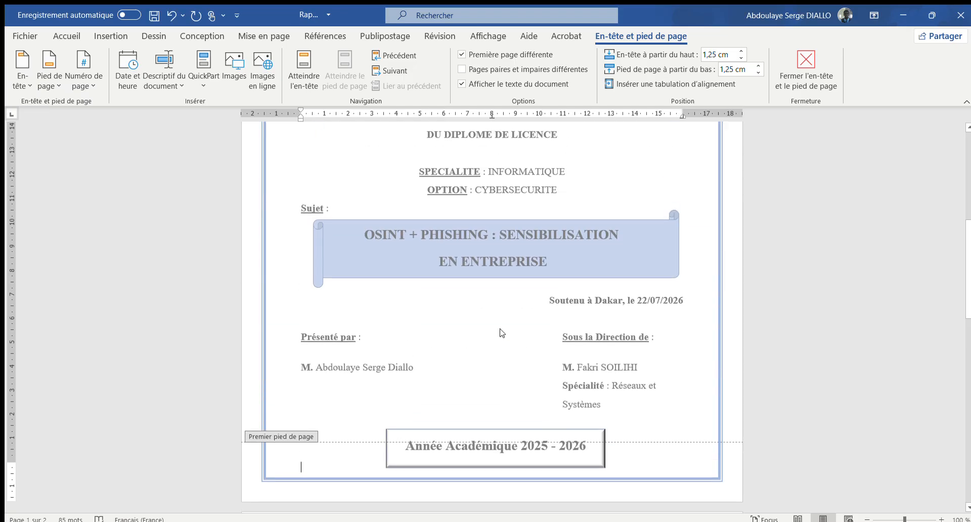
scroll(502, 333, up, 4)
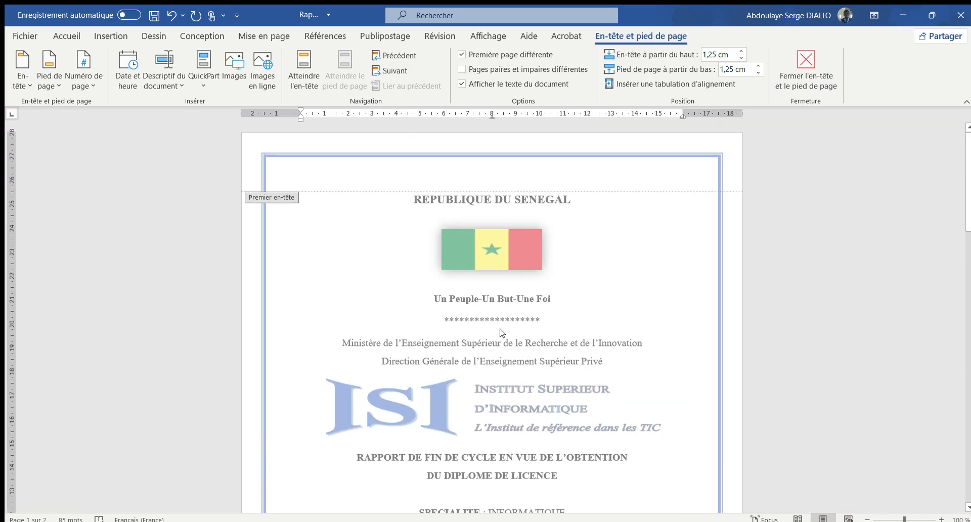
scroll(502, 334, down, 10)
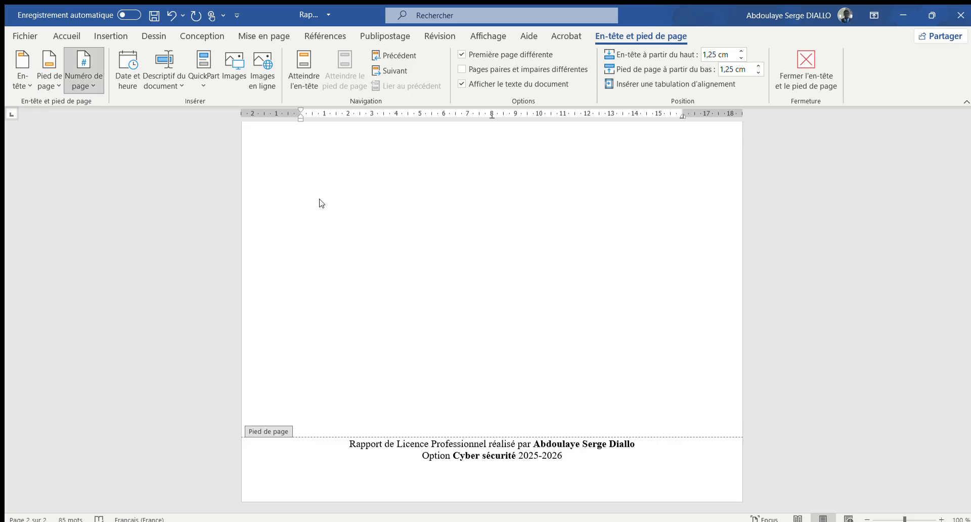
double_click(572, 222)
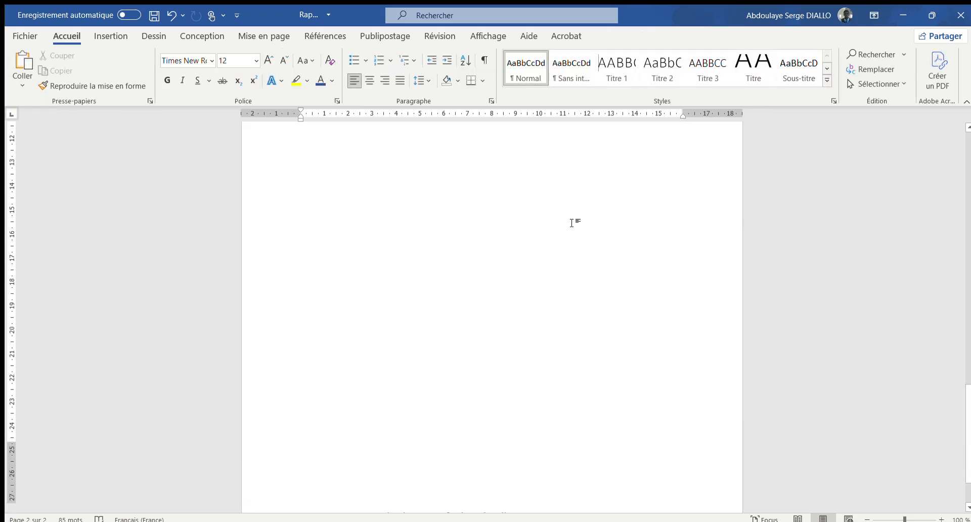
scroll(572, 223, down, 5)
key(ctrl+z)
Step: Compare the cover page with page two to check where the header and footer text appear
scroll(572, 222, up, 10)
scroll(572, 223, down, 14)
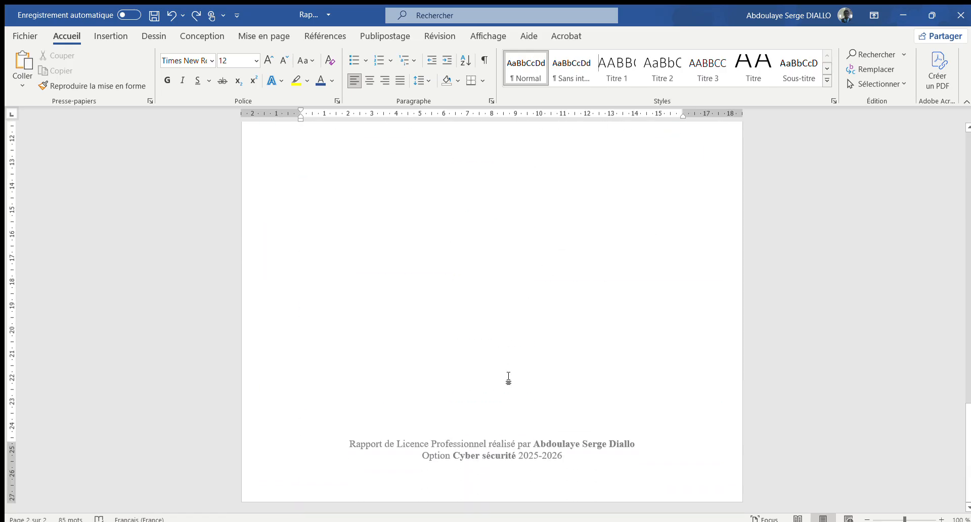
scroll(509, 378, up, 15)
scroll(506, 377, down, 8)
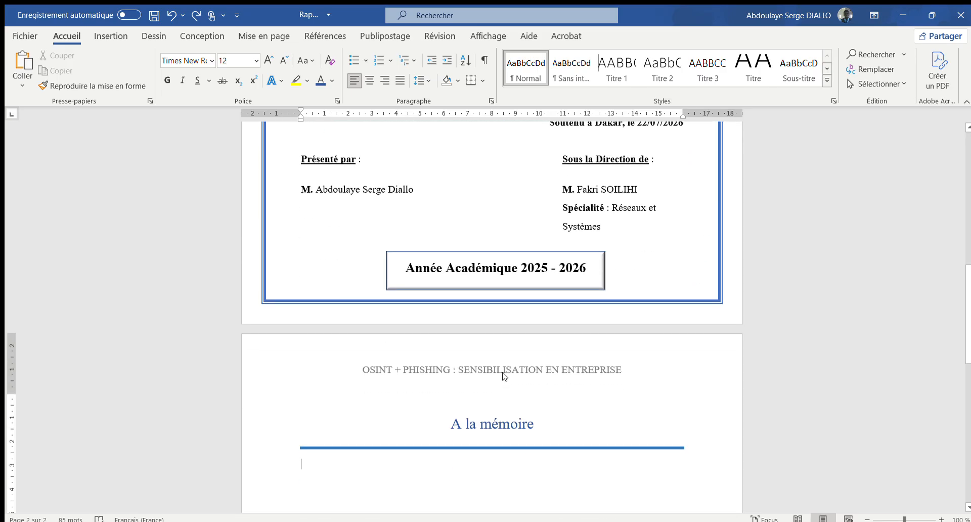
key(Up)
key(Up)
scroll(587, 371, up, 10)
scroll(589, 373, down, 4)
scroll(589, 371, down, 12)
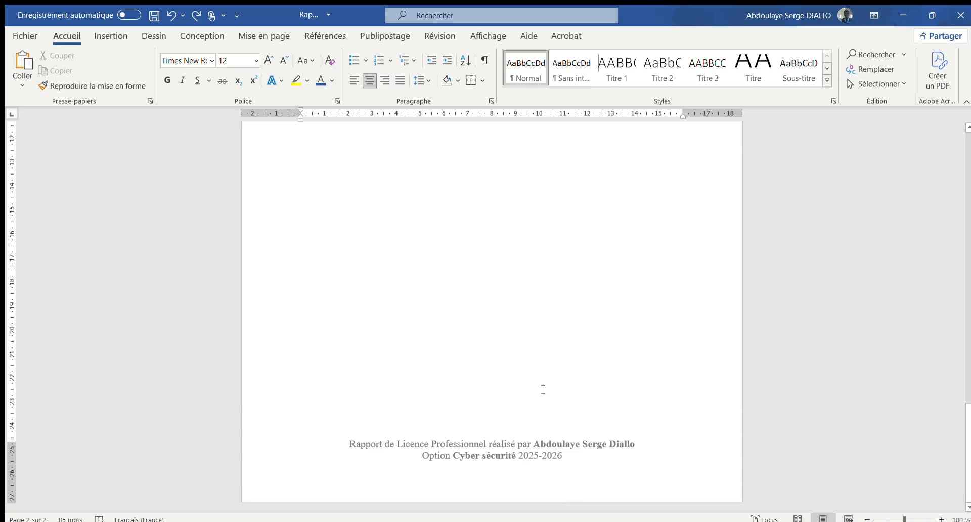
Step: Insert a folded-corner page number at the right of the page-two footer and check both pages
double_click(604, 468)
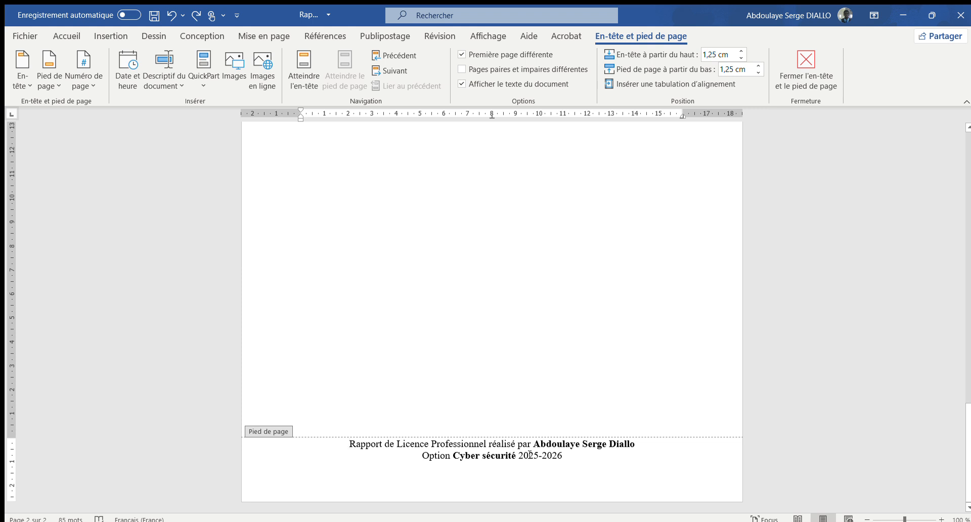
click(564, 455)
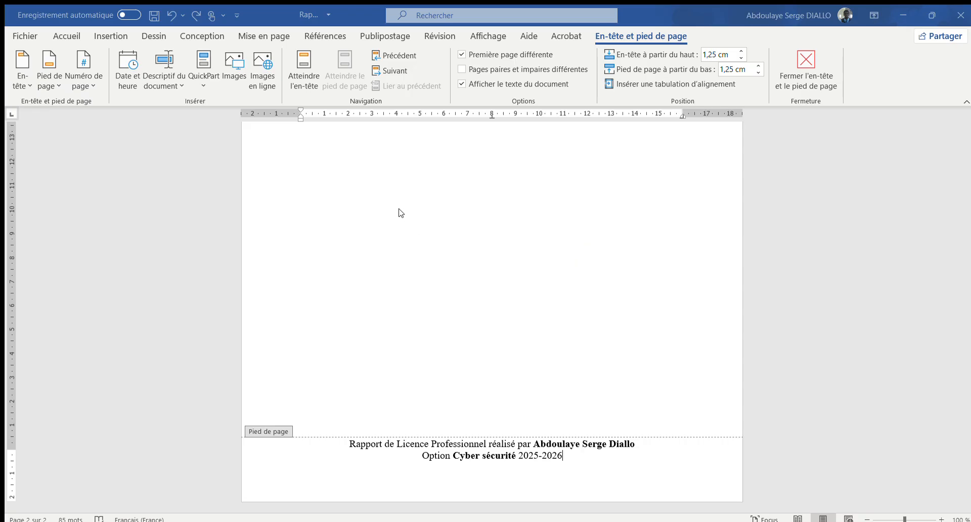
click(495, 340)
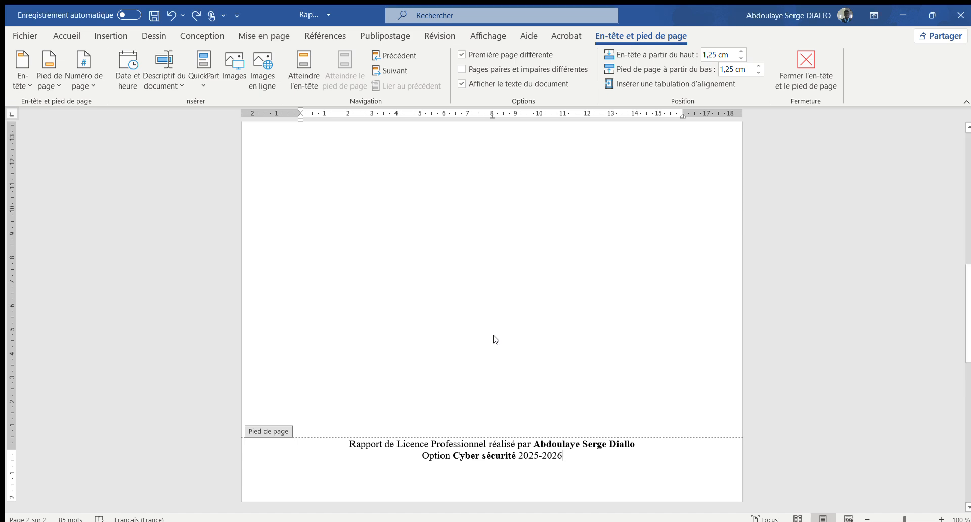
key(ctrl+y)
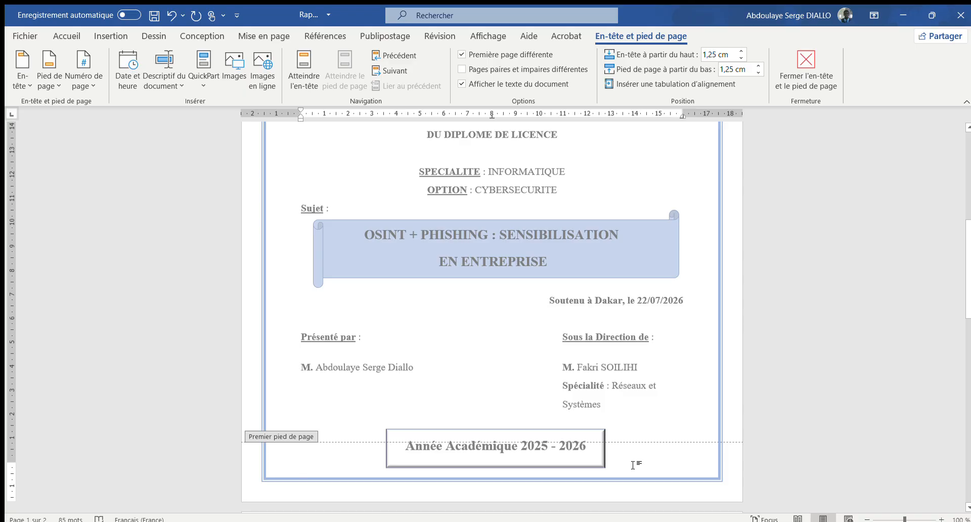
scroll(632, 465, down, 10)
click(589, 467)
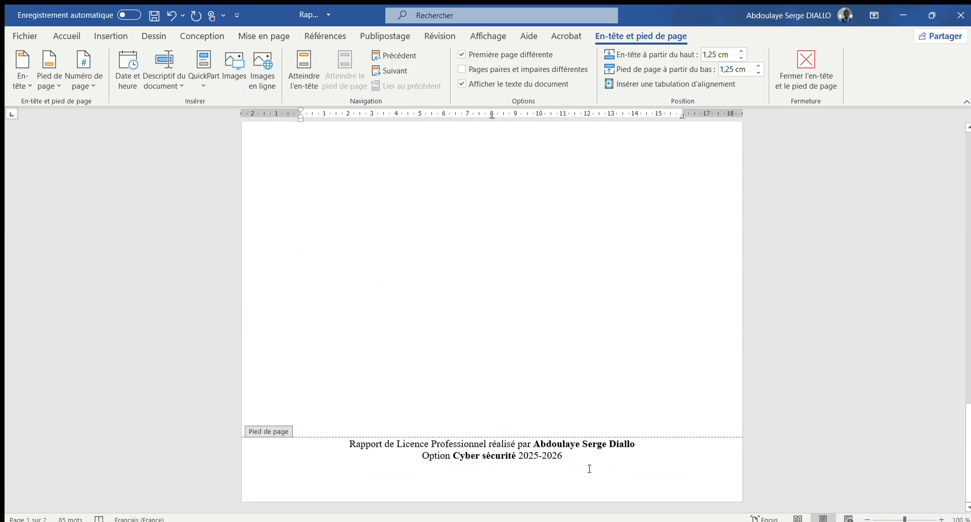
scroll(577, 430, up, 10)
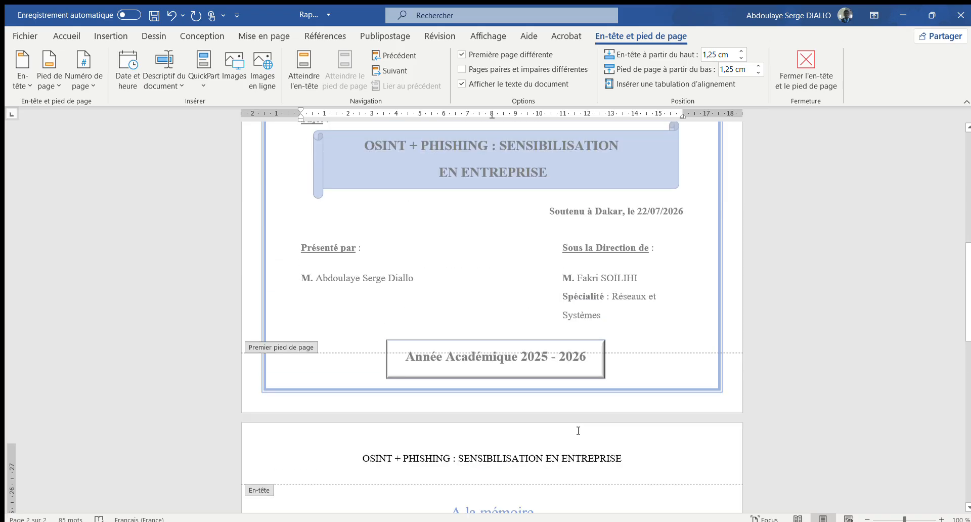
scroll(579, 430, down, 10)
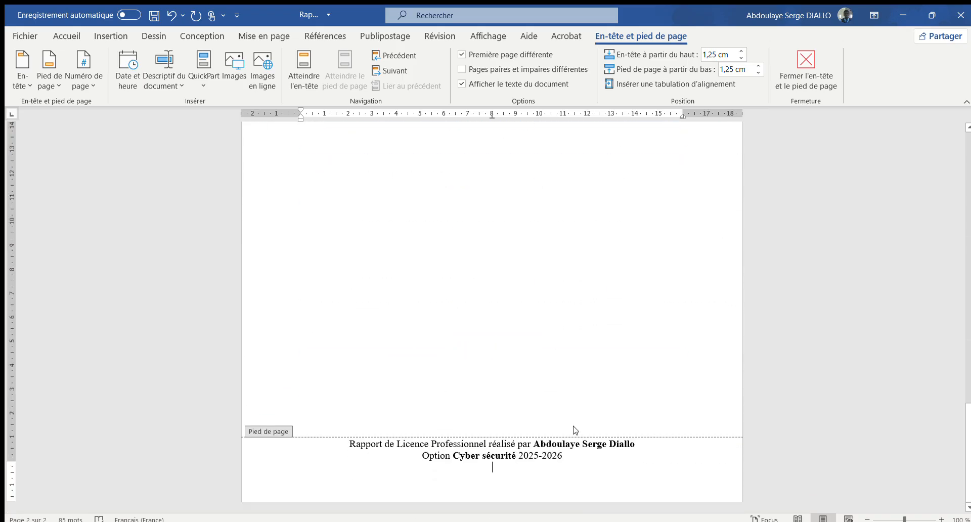
click(84, 83)
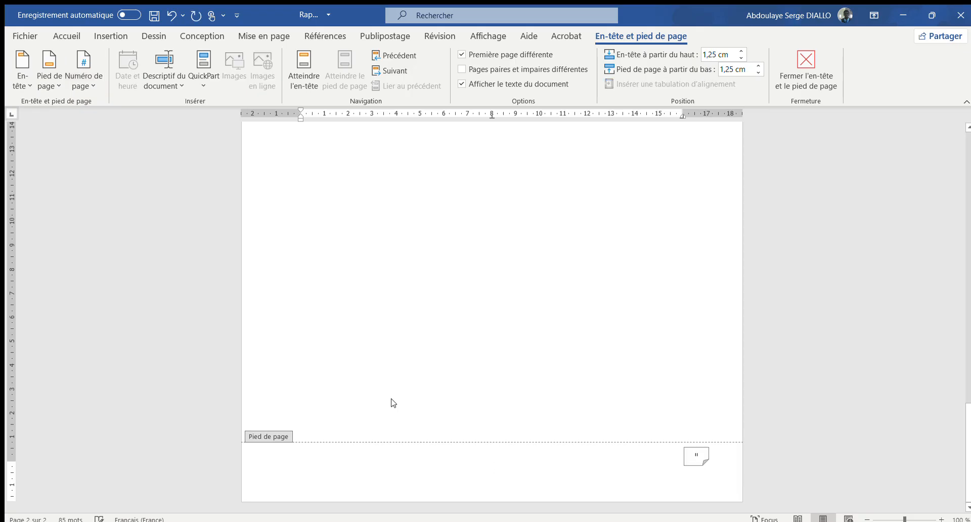
scroll(394, 404, up, 15)
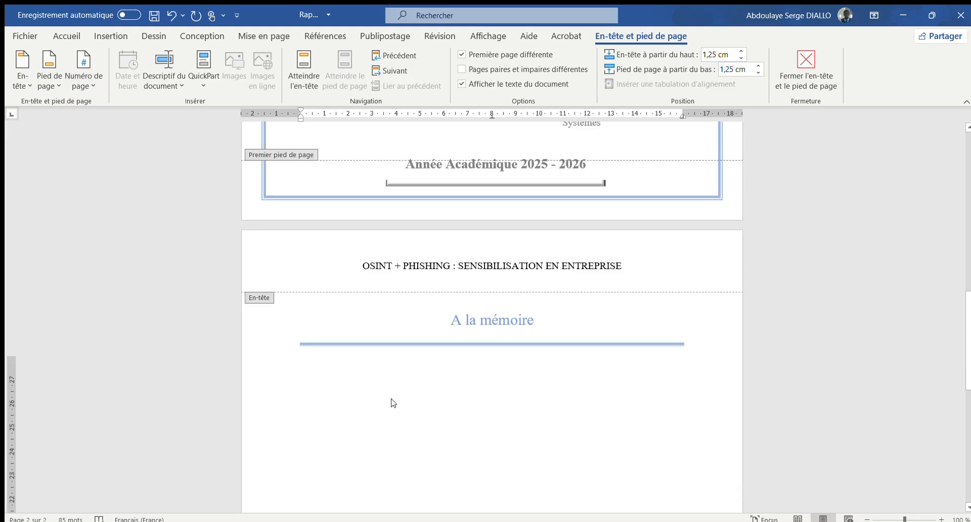
scroll(393, 403, down, 3)
scroll(393, 403, down, 10)
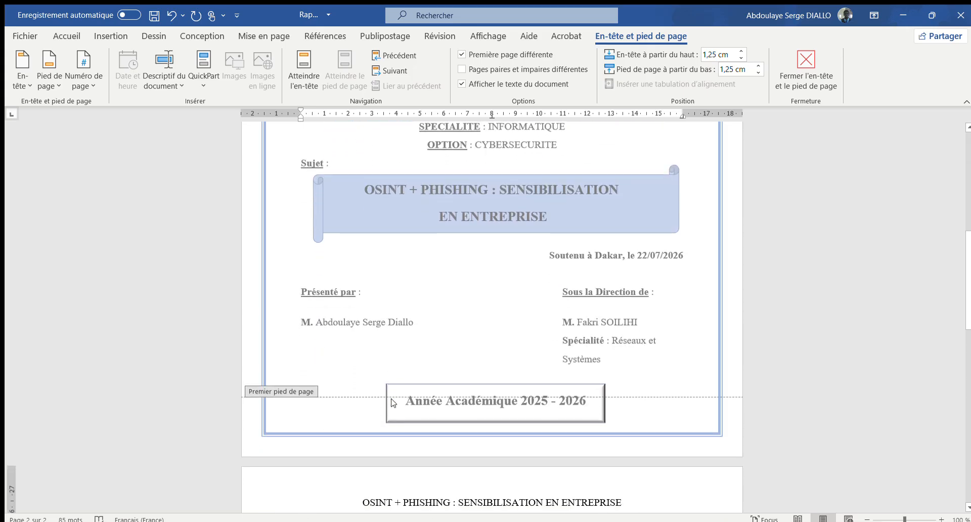
scroll(394, 403, down, 3)
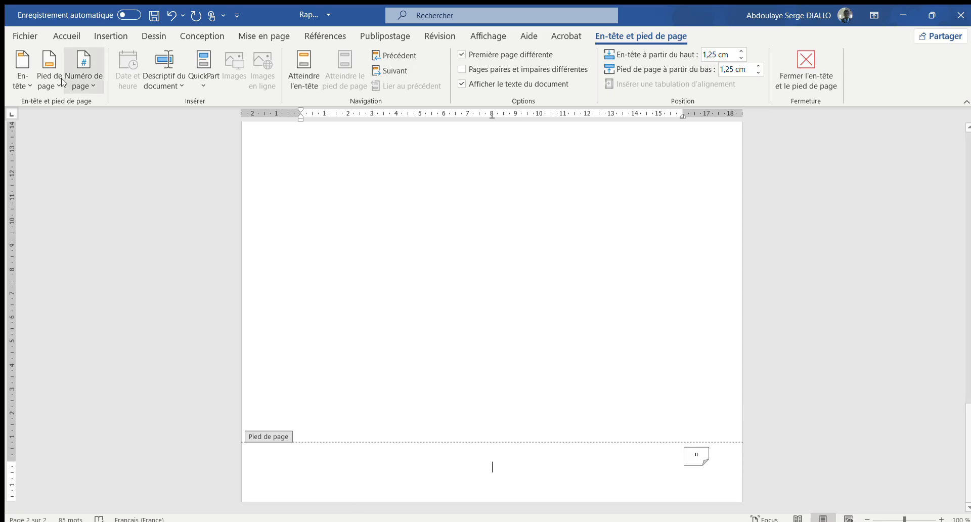
Step: Look through the page number options for the page-two footer, and compare the footers of the cover and page two
click(77, 85)
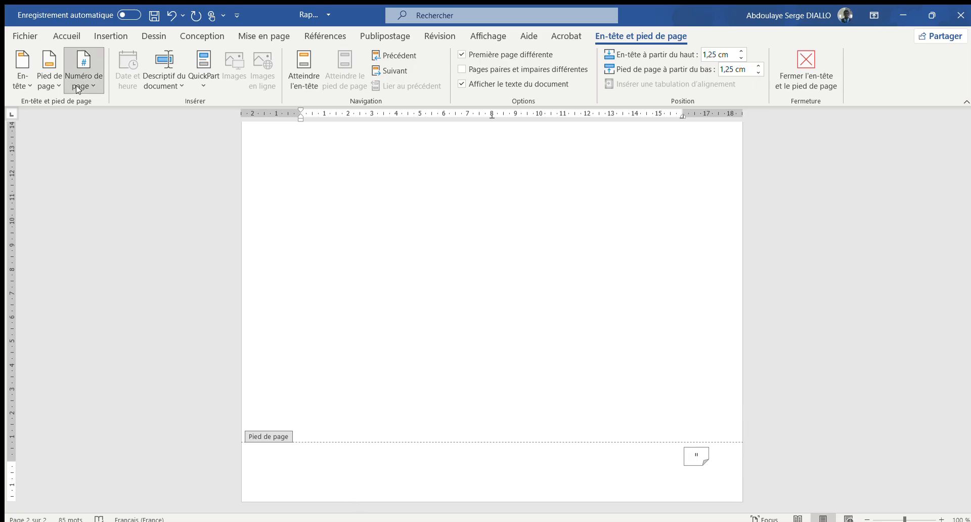
click(141, 173)
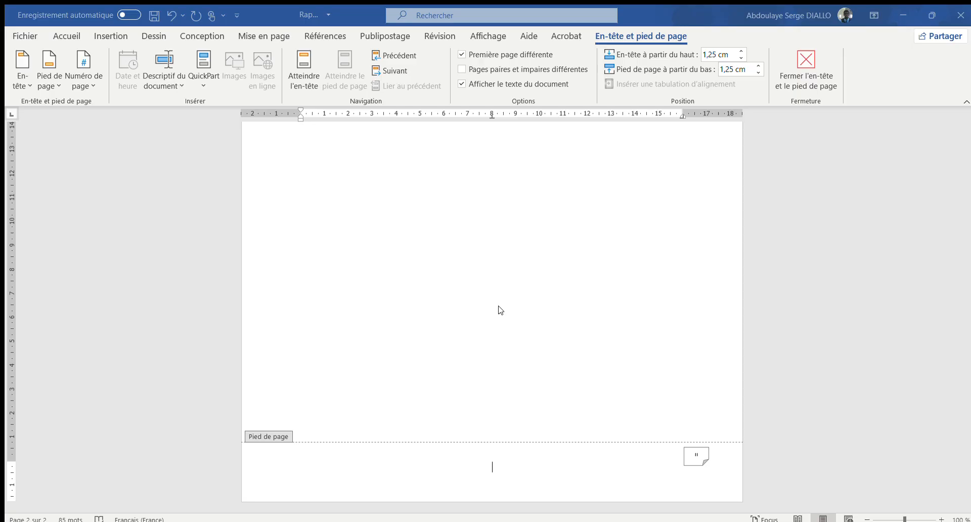
click(485, 334)
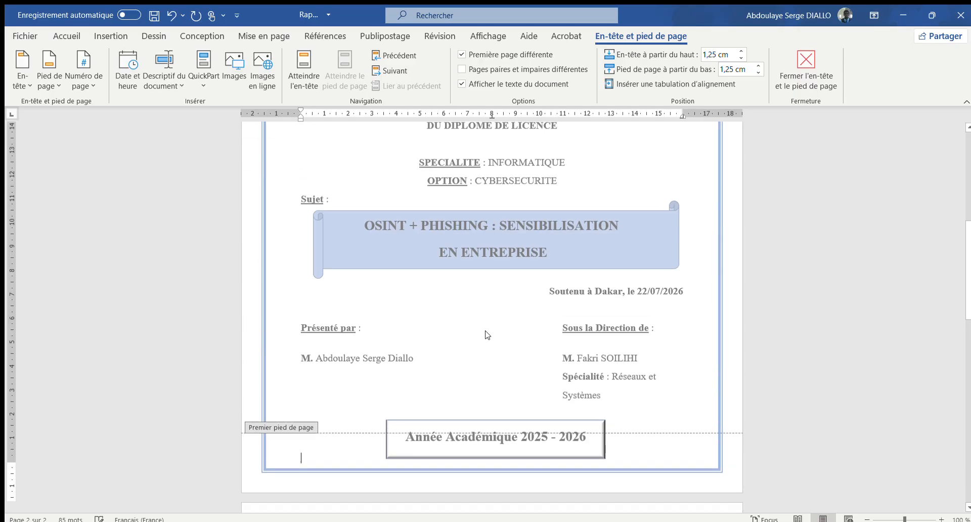
scroll(486, 335, down, 10)
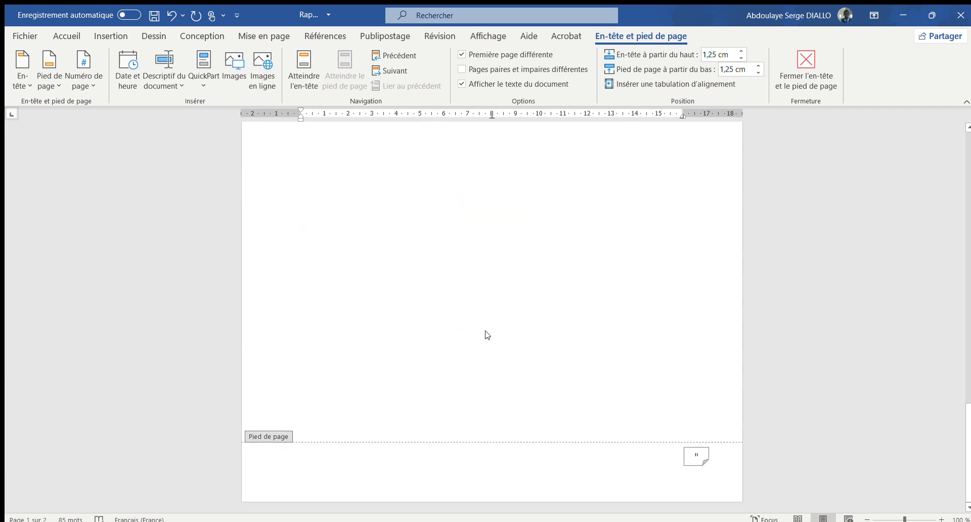
scroll(486, 335, up, 15)
scroll(486, 335, down, 12)
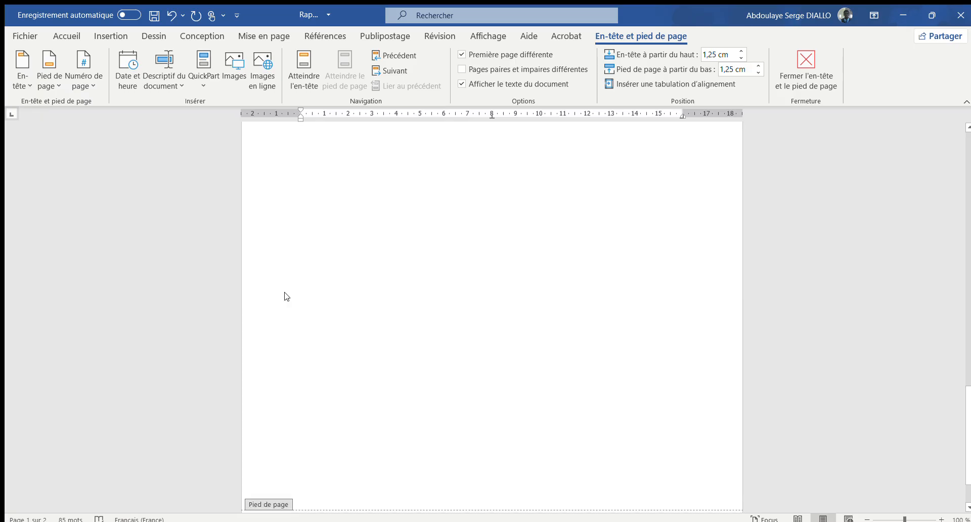
scroll(285, 297, down, 2)
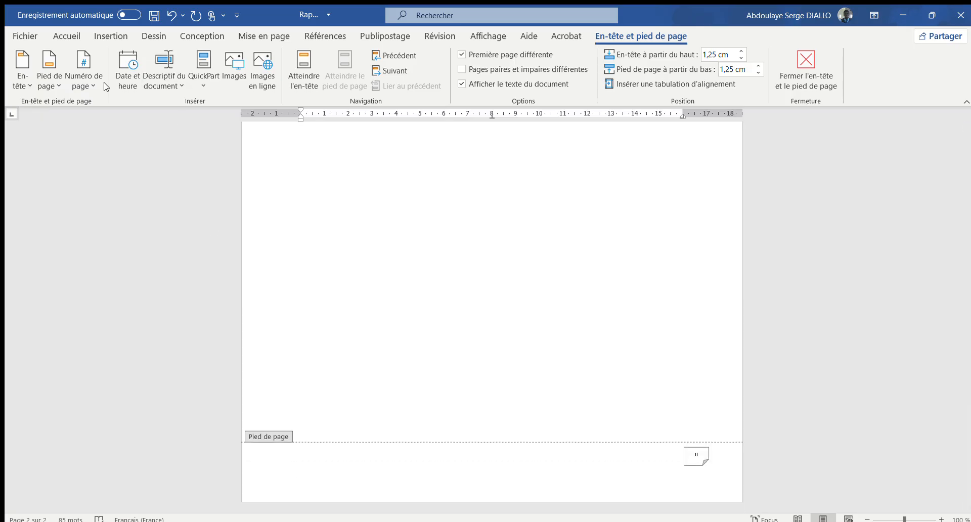
Step: Undo and redo the folded-corner page number in the page-two footer, and compare the footers on both pages
click(102, 37)
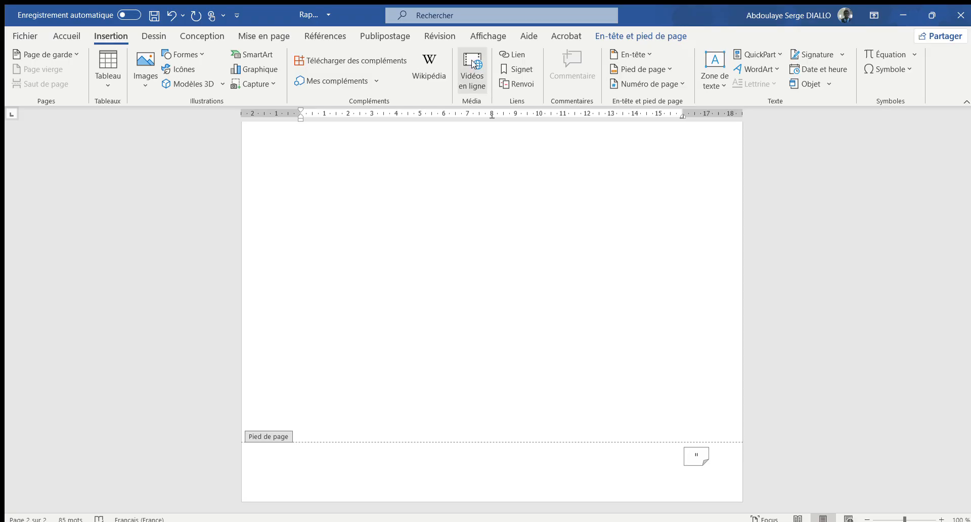
click(660, 80)
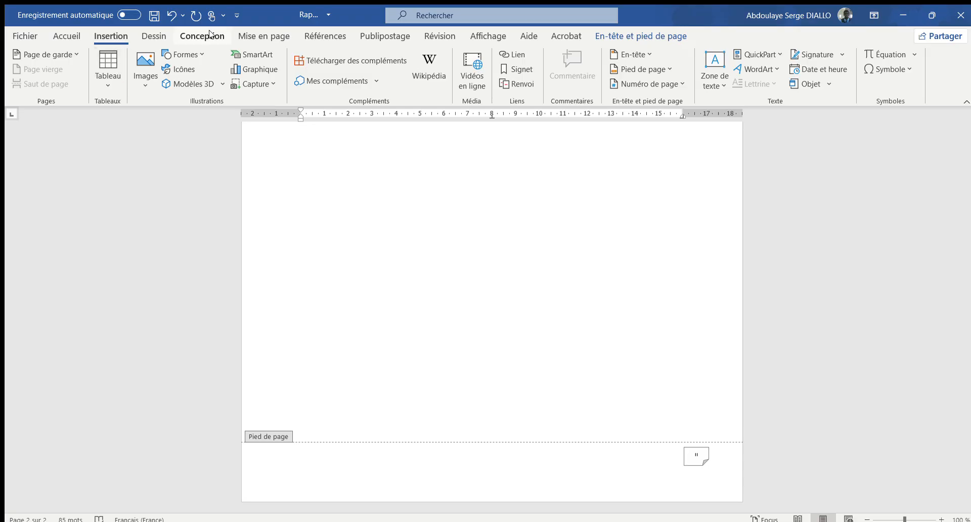
key(ctrl+z)
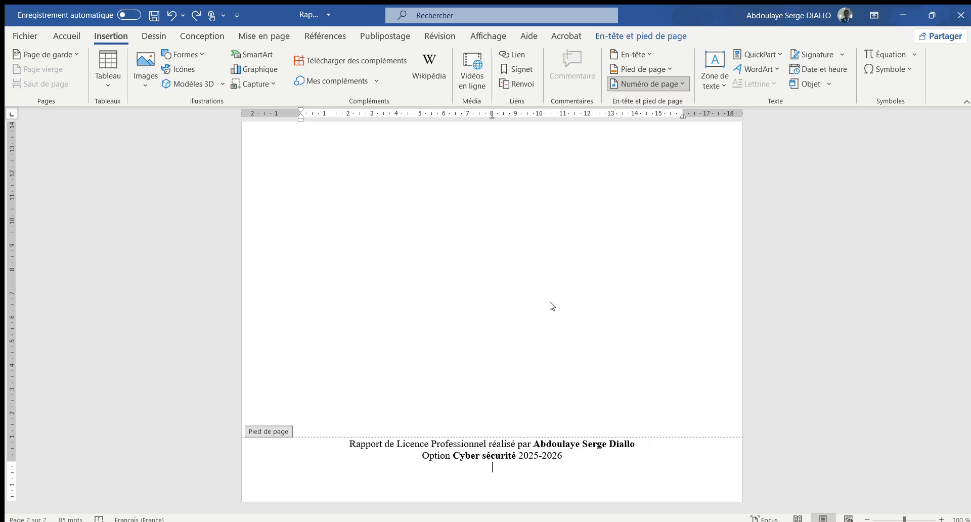
key(ctrl+y)
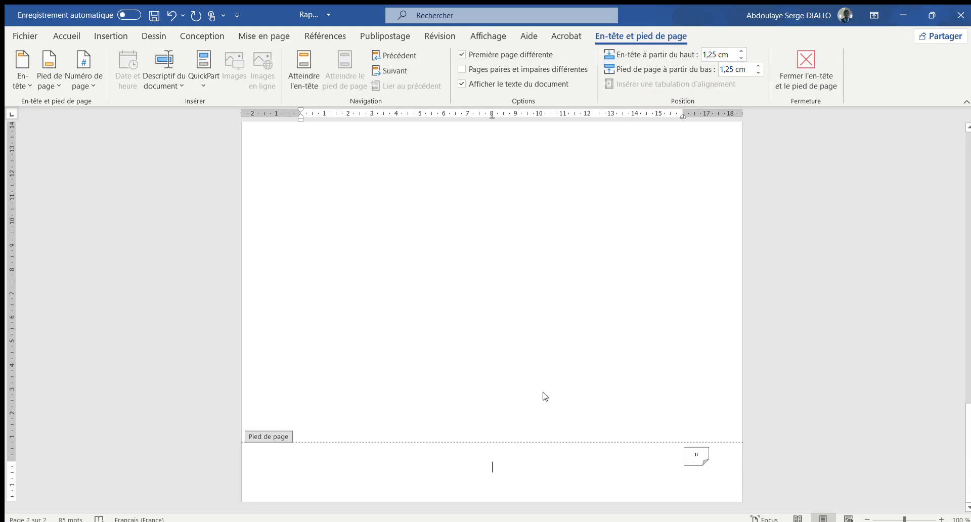
scroll(546, 396, up, 15)
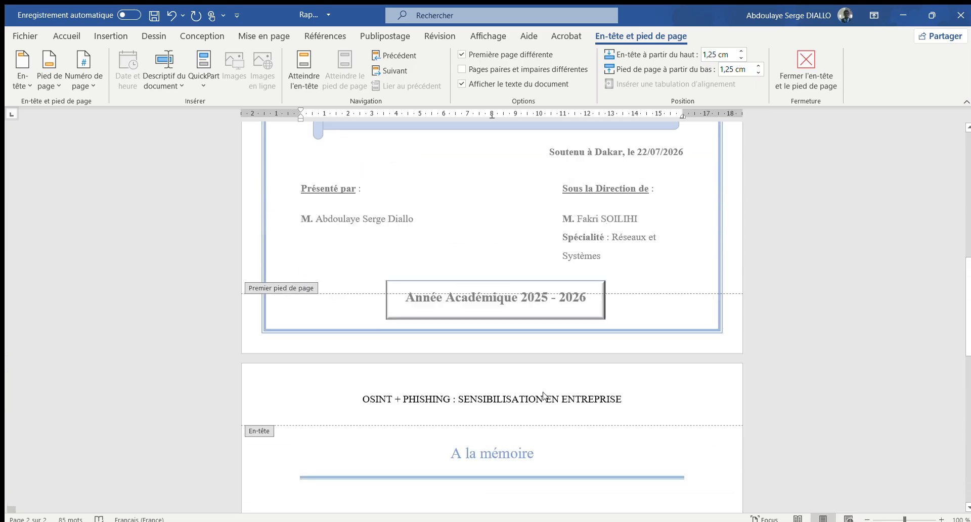
scroll(545, 396, down, 5)
scroll(546, 396, down, 10)
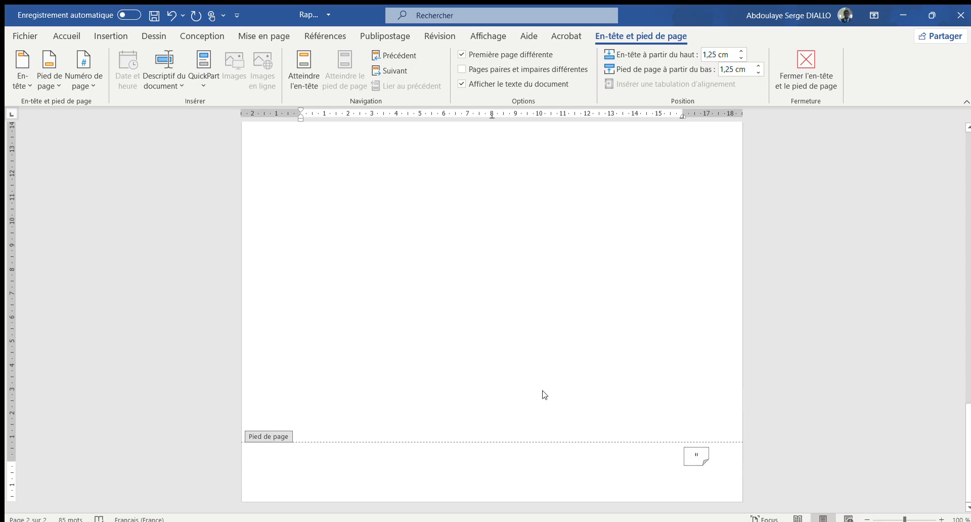
Step: Undo the folded-corner page number to restore the page-two footer text, and check the cover's footer
key(ctrl+z)
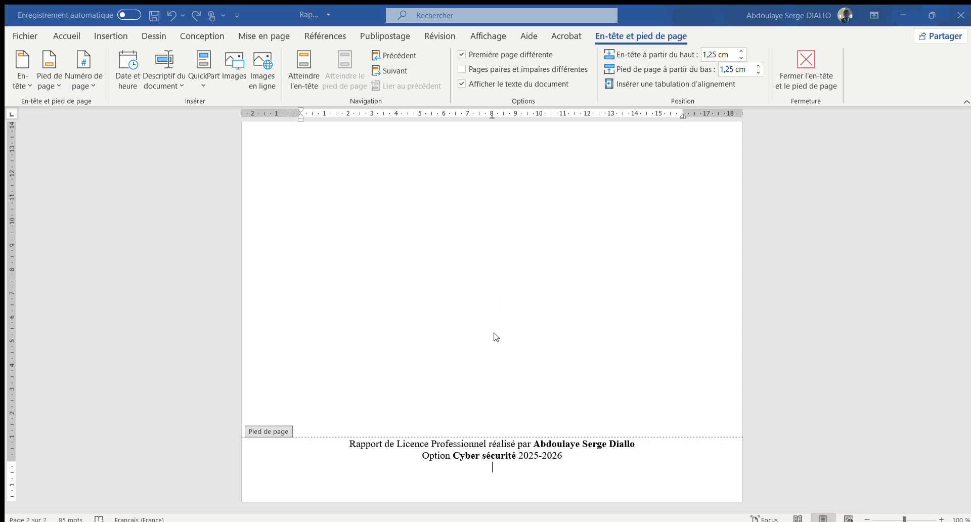
scroll(496, 338, up, 10)
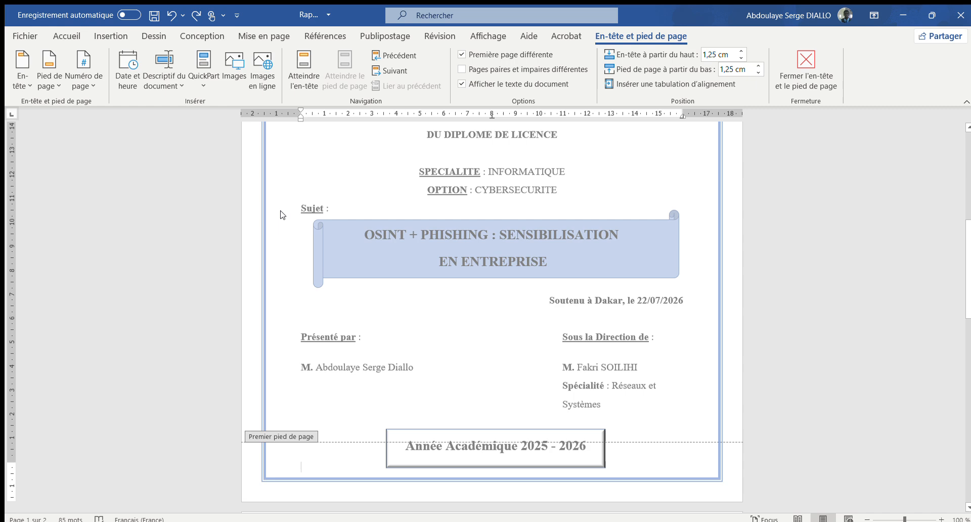
scroll(282, 215, down, 10)
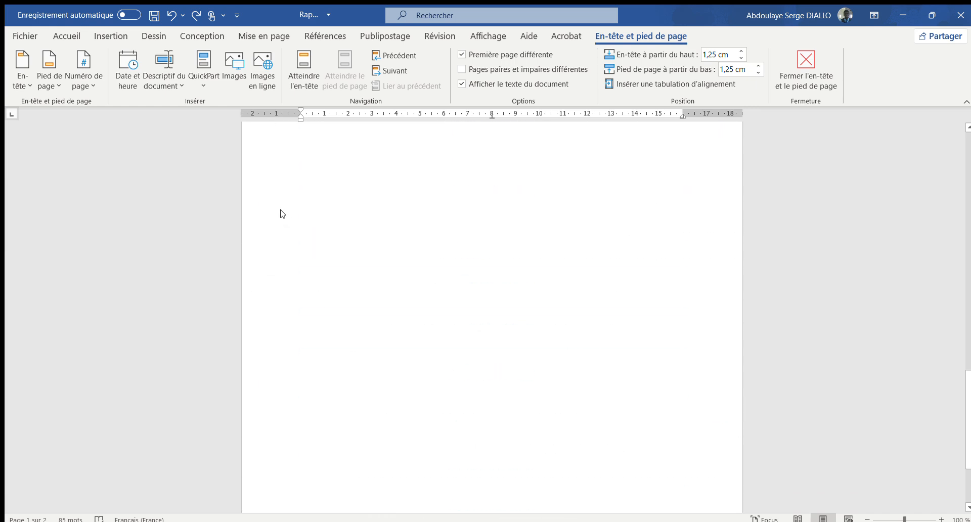
Step: Insert a folded-corner page number at the right of the cover page's footer
click(86, 80)
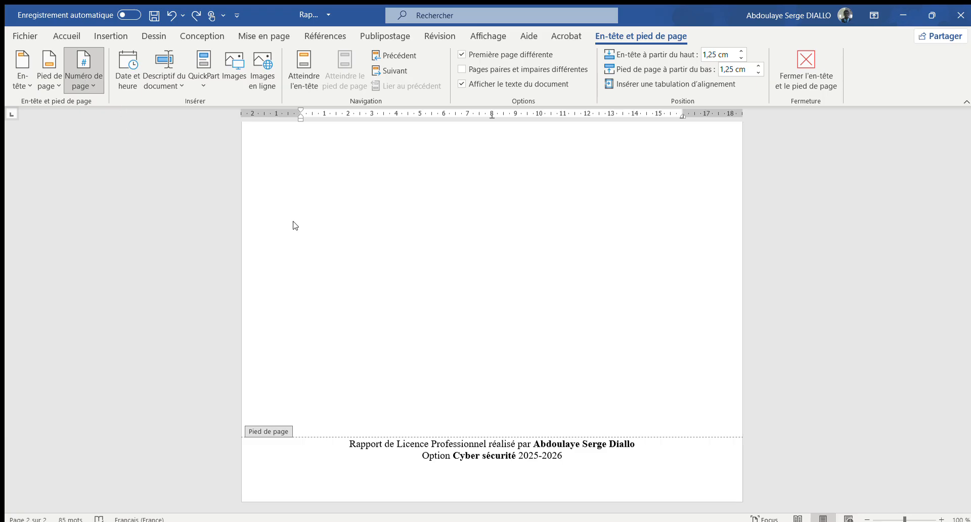
click(339, 379)
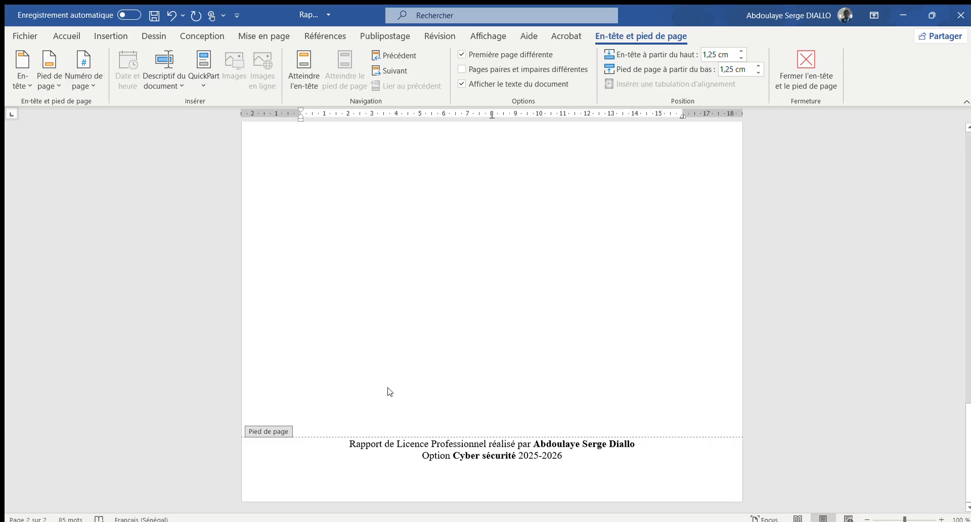
scroll(463, 416, up, 10)
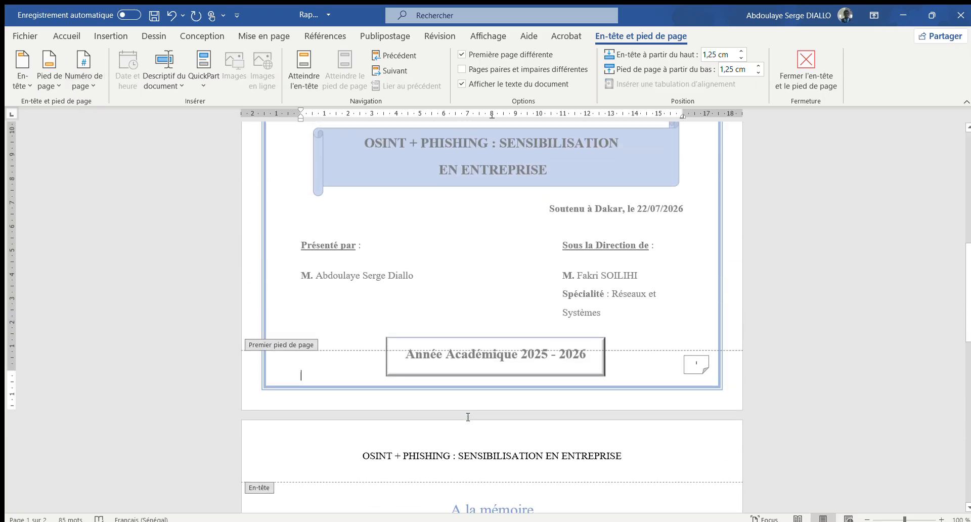
Step: Turn the Première page différente option off and back on, and check the footers of the cover and page two
scroll(468, 417, down, 1)
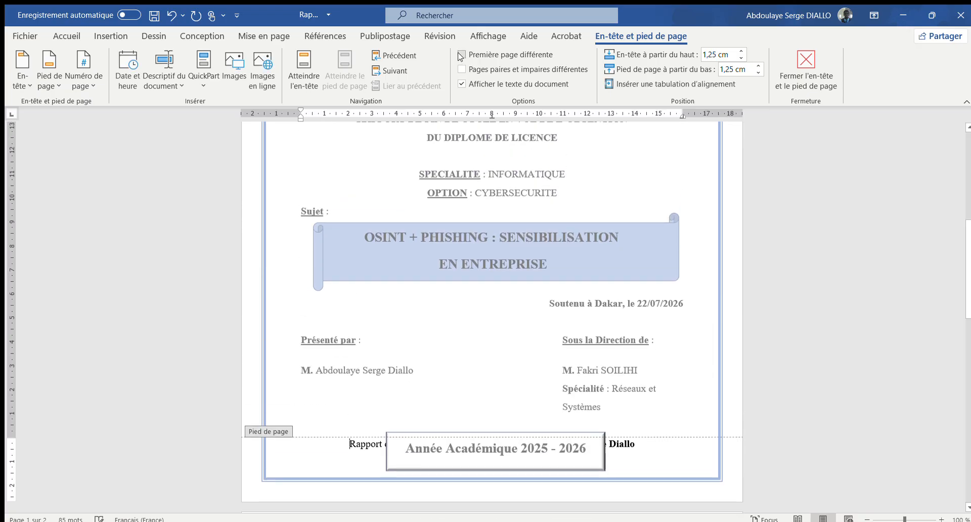
click(461, 54)
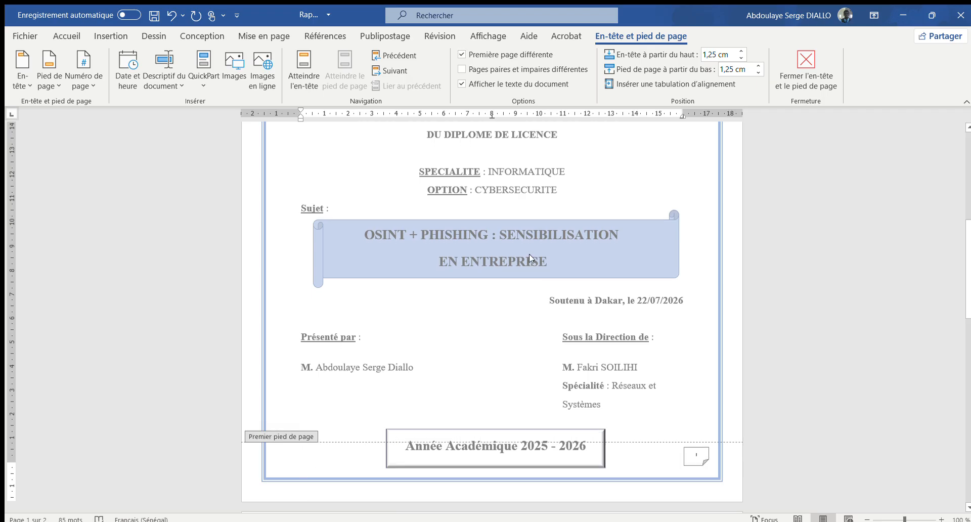
scroll(529, 254, down, 8)
scroll(531, 258, down, 5)
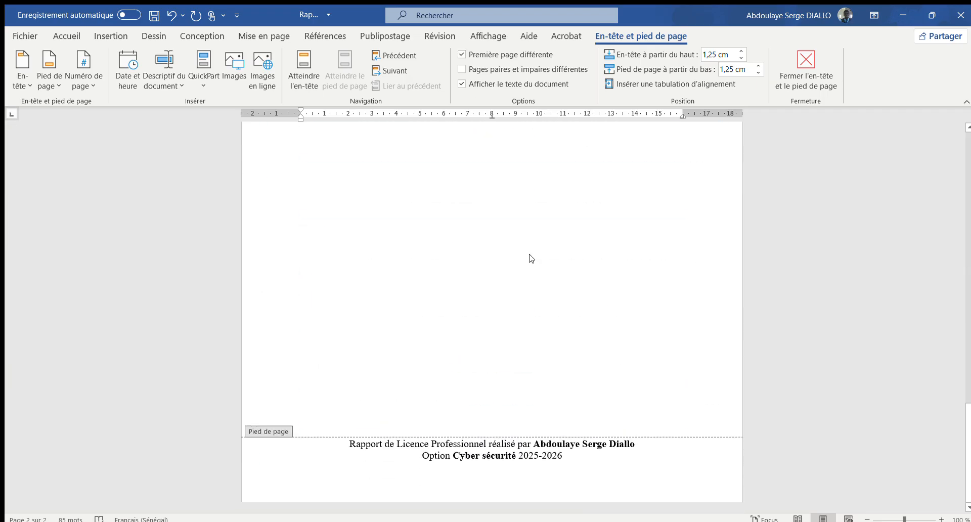
Step: Compare the header and footer of the cover with those of page two, in header and footer editing and in the normal page view
scroll(529, 254, up, 15)
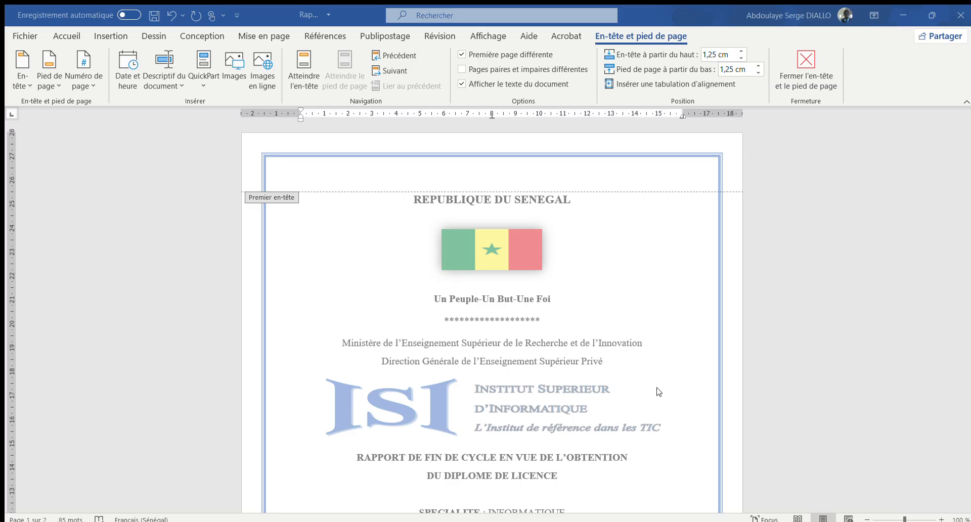
scroll(659, 392, down, 6)
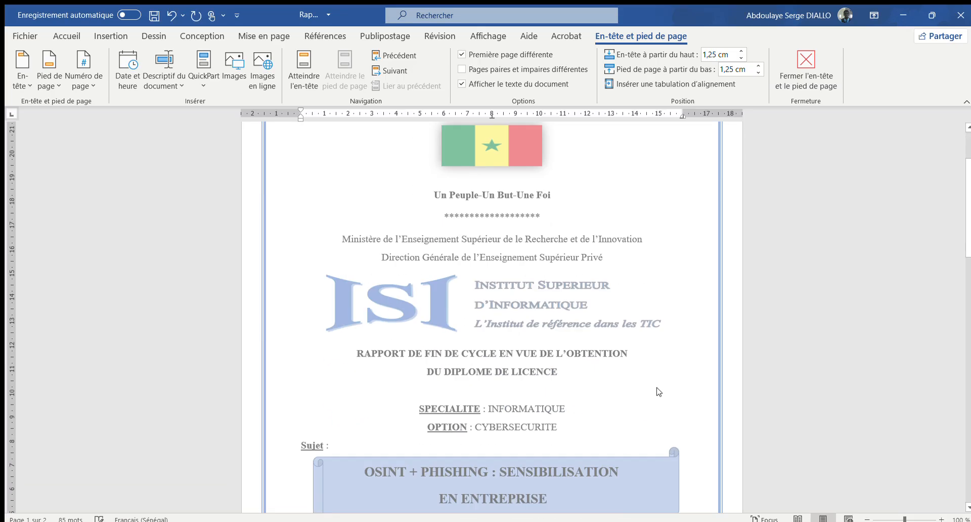
scroll(659, 392, down, 10)
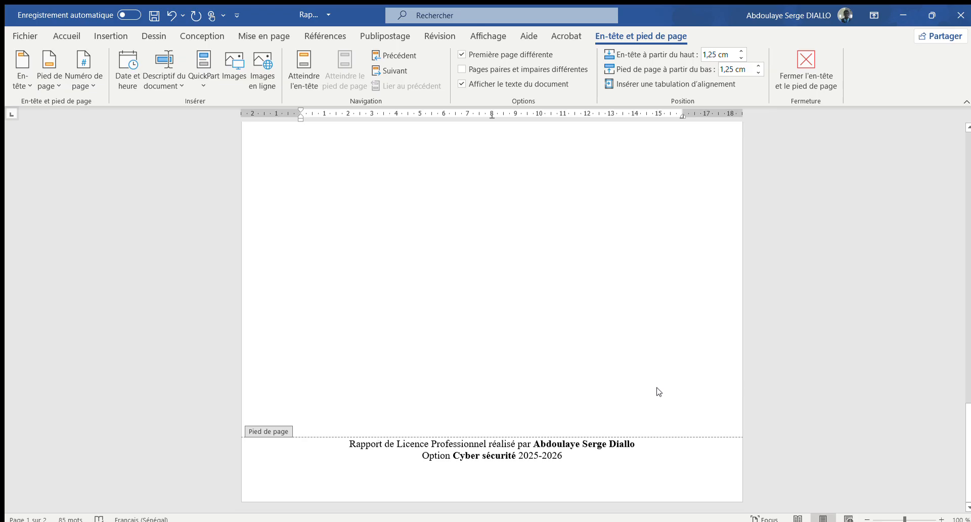
click(668, 459)
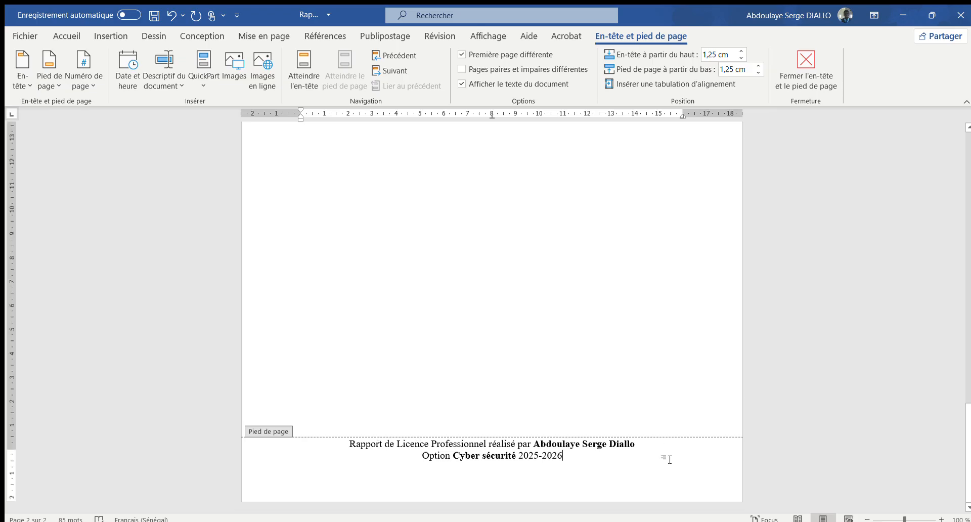
scroll(536, 260, up, 15)
scroll(538, 260, down, 3)
scroll(538, 260, down, 3)
scroll(608, 369, down, 13)
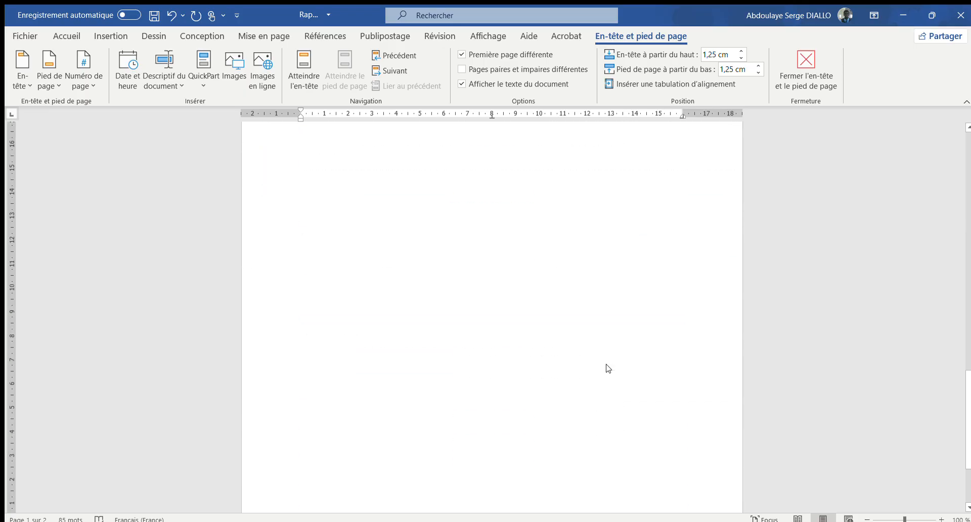
scroll(608, 369, down, 2)
double_click(608, 369)
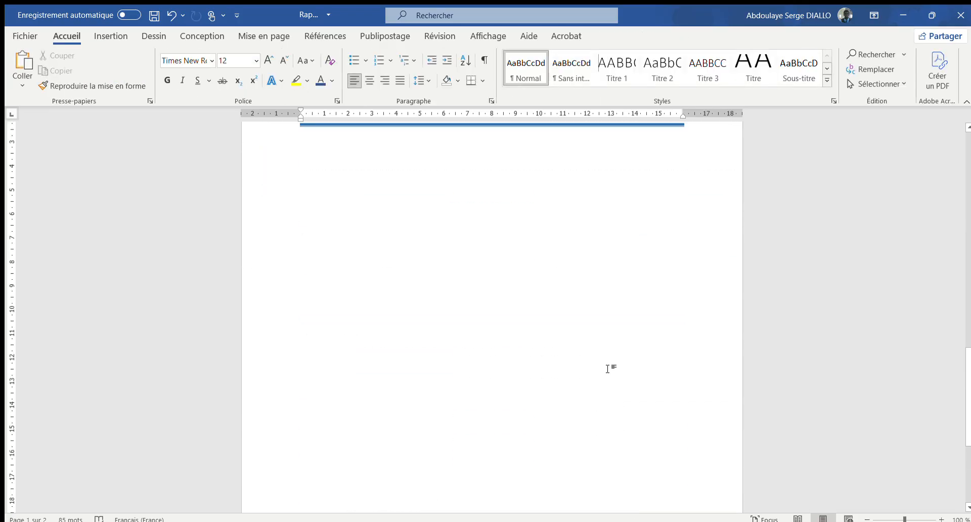
scroll(608, 369, up, 10)
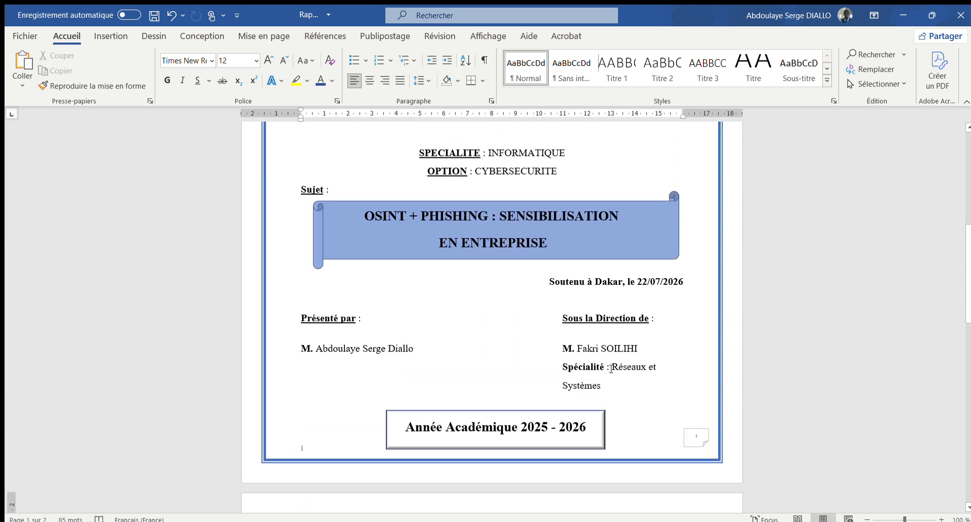
Step: Undo the last header and footer changes, including the page number added to the cover's footer
key(ctrl+z)
key(ctrl+z)
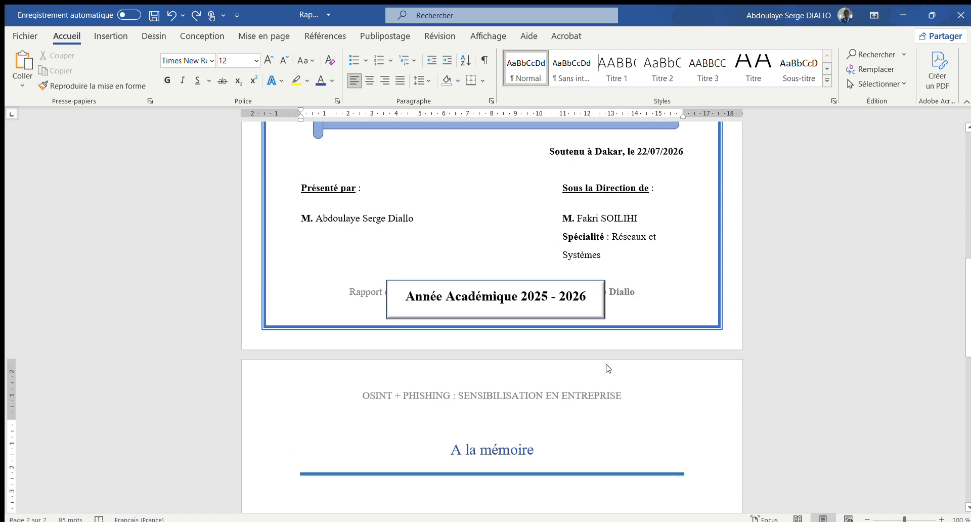
scroll(608, 368, down, 1)
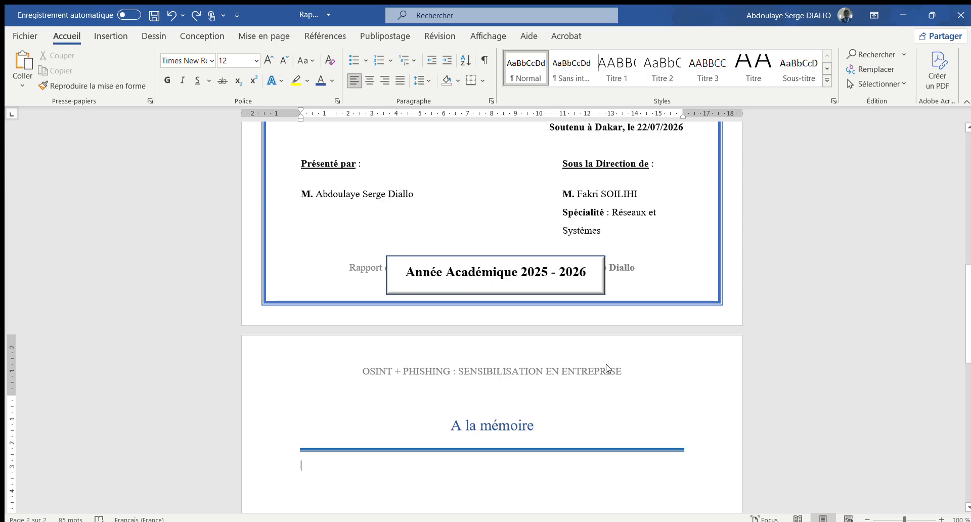
key(ctrl+y)
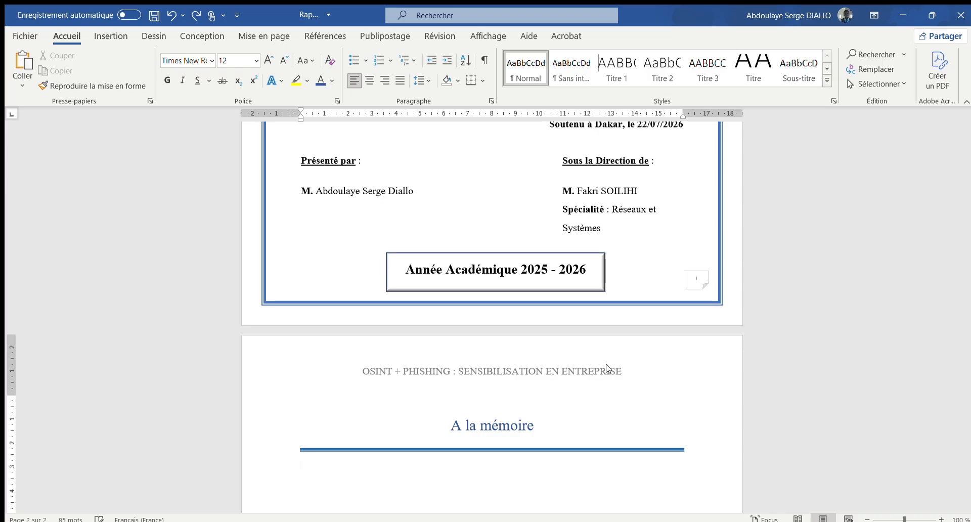
key(ctrl+z)
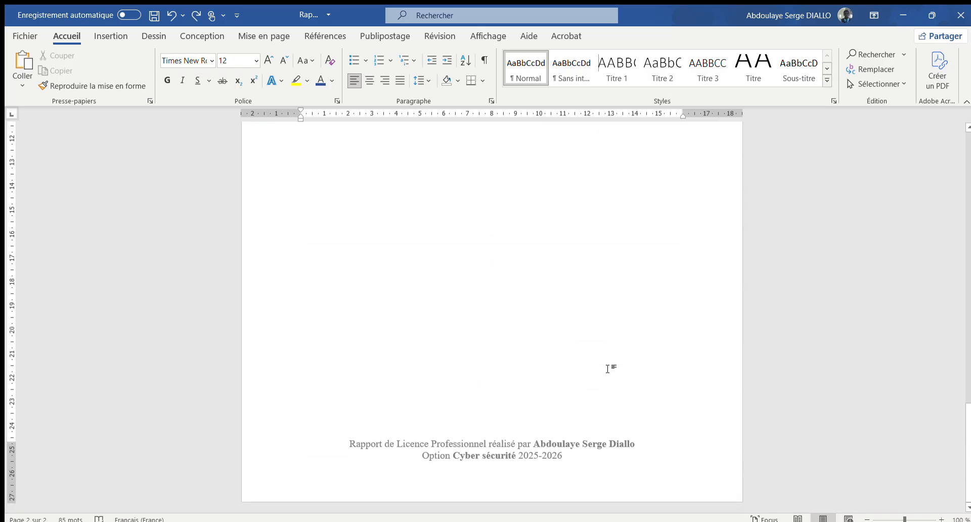
Step: Insert a folded-corner page number at the right of page two's footer, in Roman numeral format
double_click(602, 473)
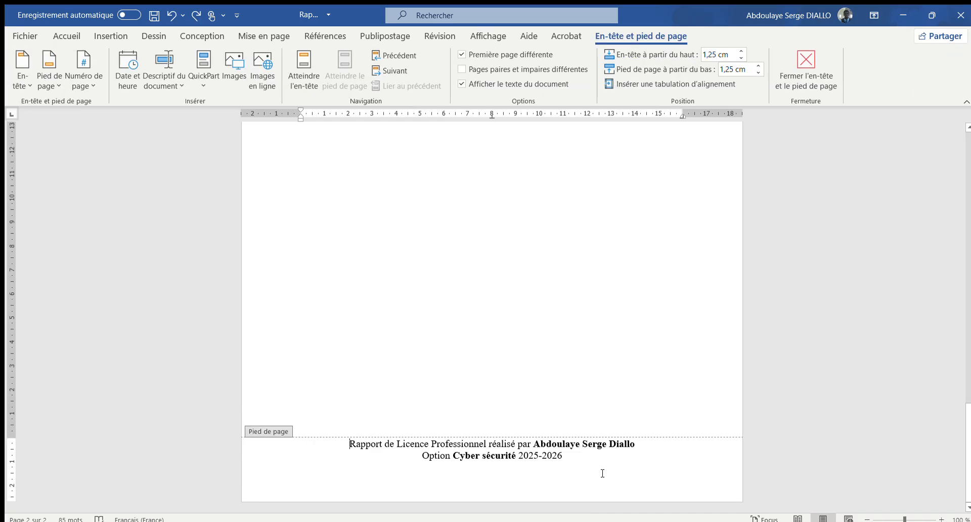
click(587, 460)
scroll(422, 246, up, 4)
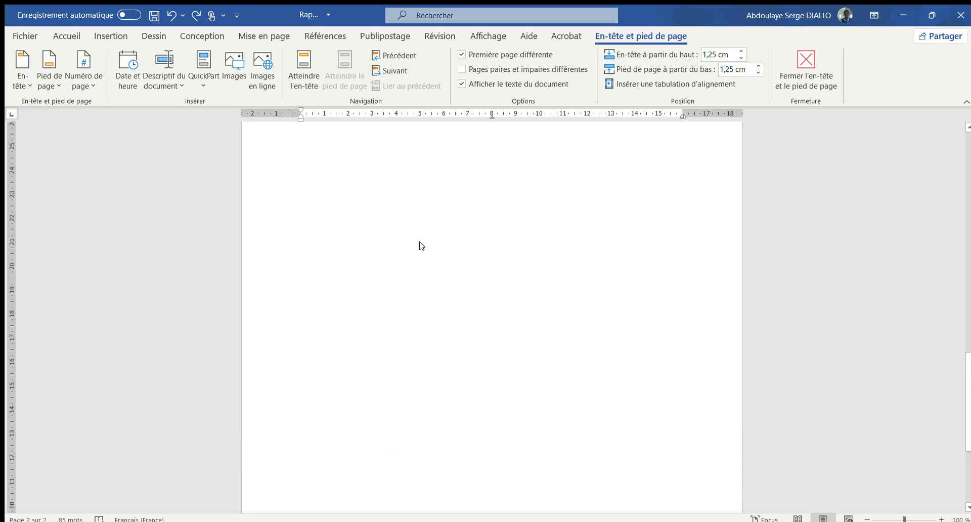
scroll(423, 245, down, 6)
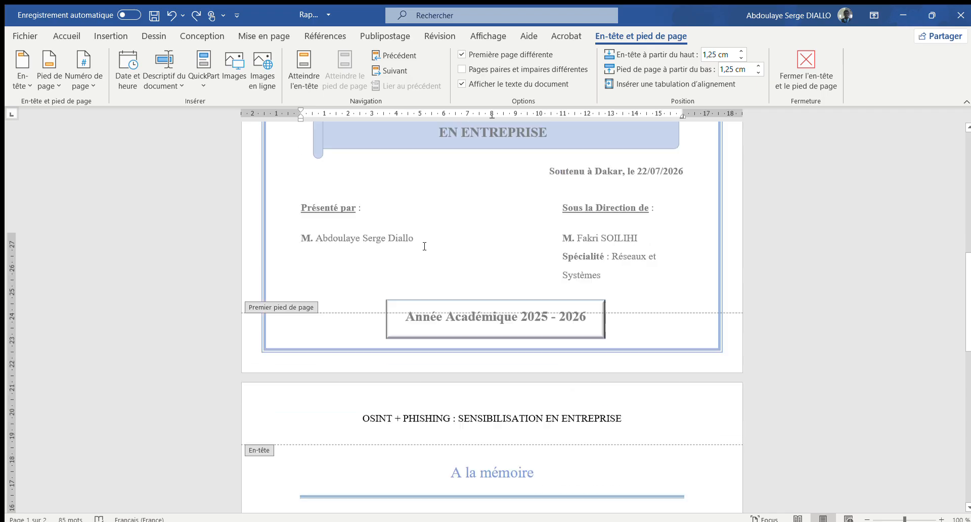
scroll(424, 246, down, 10)
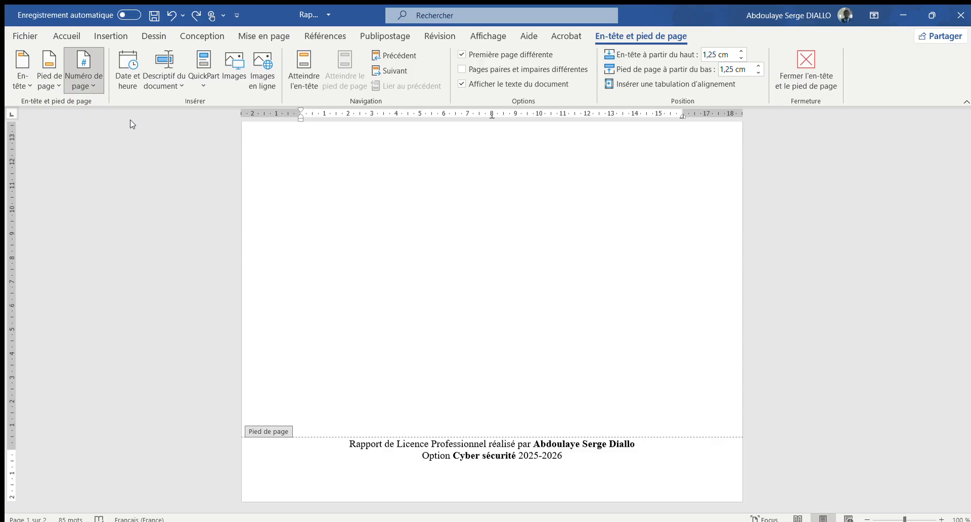
click(394, 406)
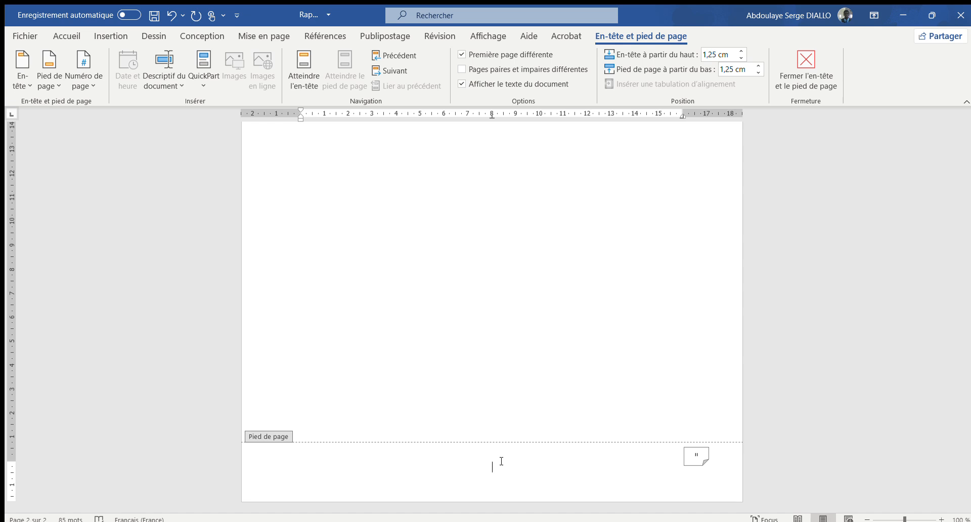
Step: Check the cover and page two in and out of footer editing, and undo the page number insertion
scroll(502, 462, up, 10)
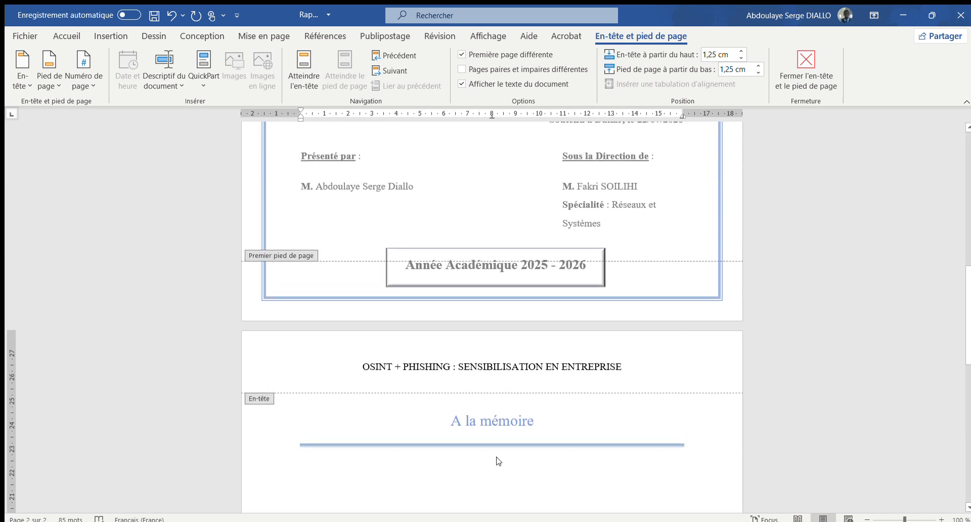
scroll(501, 461, down, 3)
double_click(502, 461)
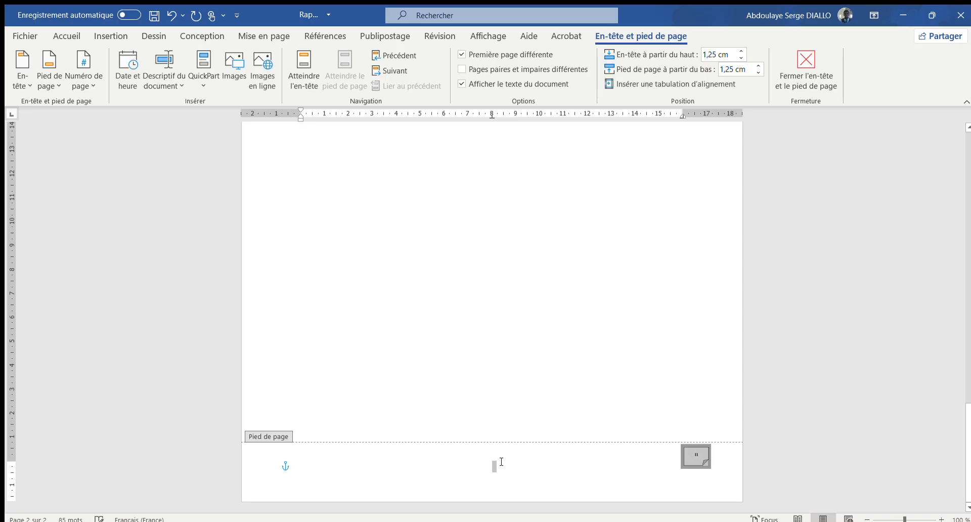
double_click(484, 403)
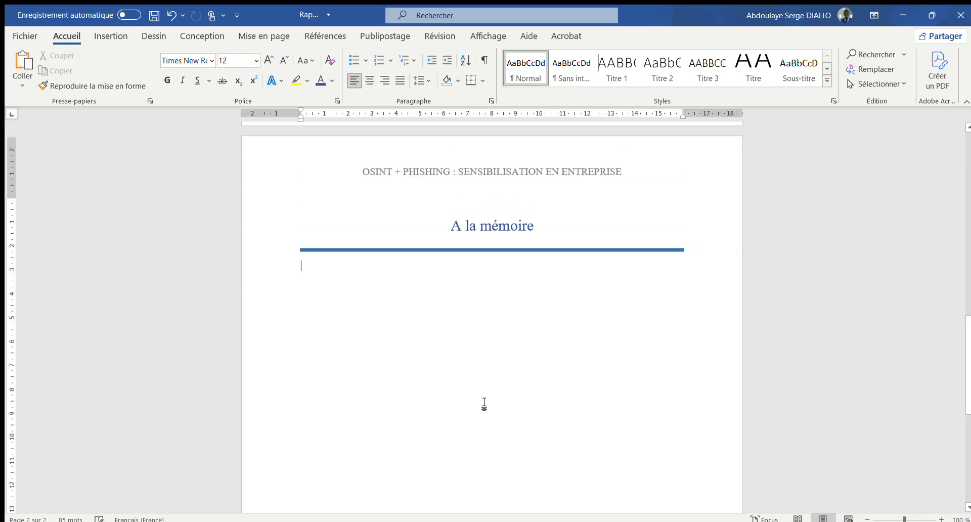
scroll(484, 403, down, 5)
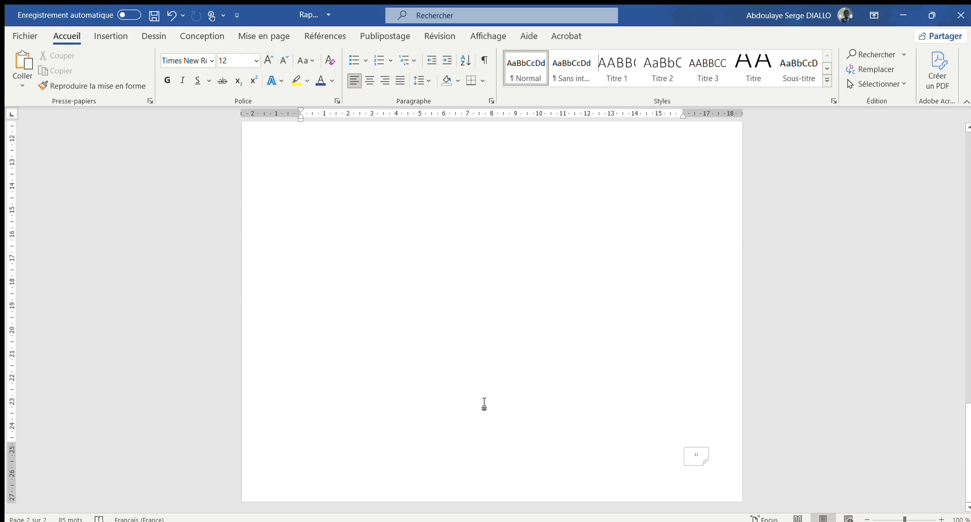
key(ctrl+z)
scroll(484, 404, down, 5)
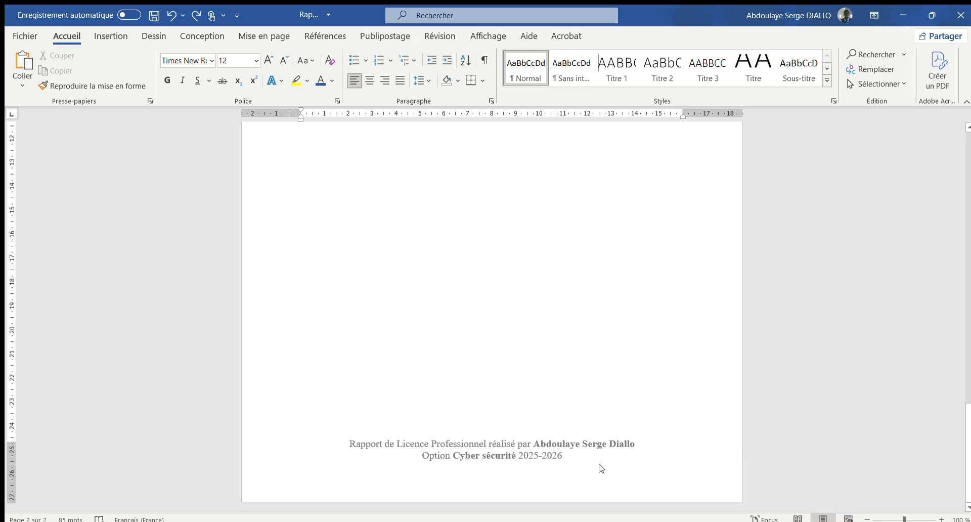
Step: Try inserting the folded-corner page number in page two's footer once more, close the footer and undo the insertion
double_click(507, 478)
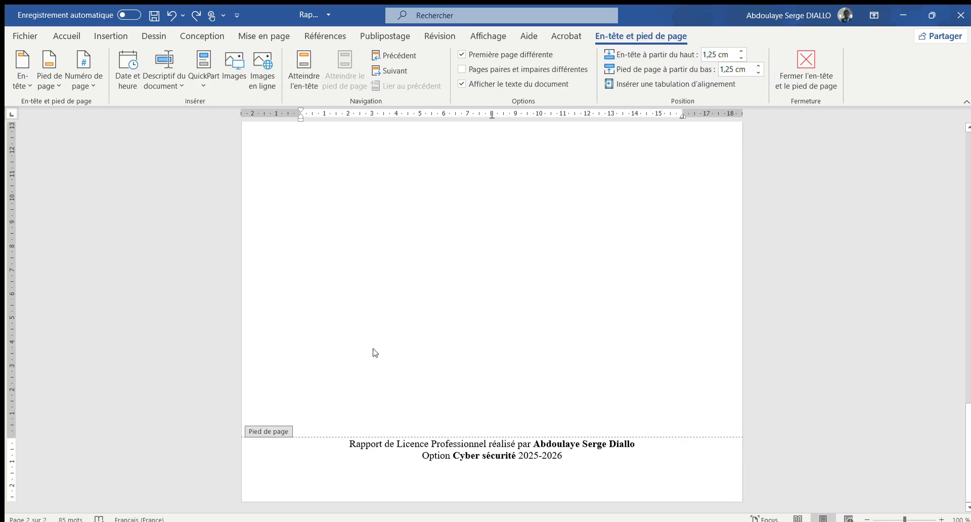
click(579, 463)
double_click(511, 371)
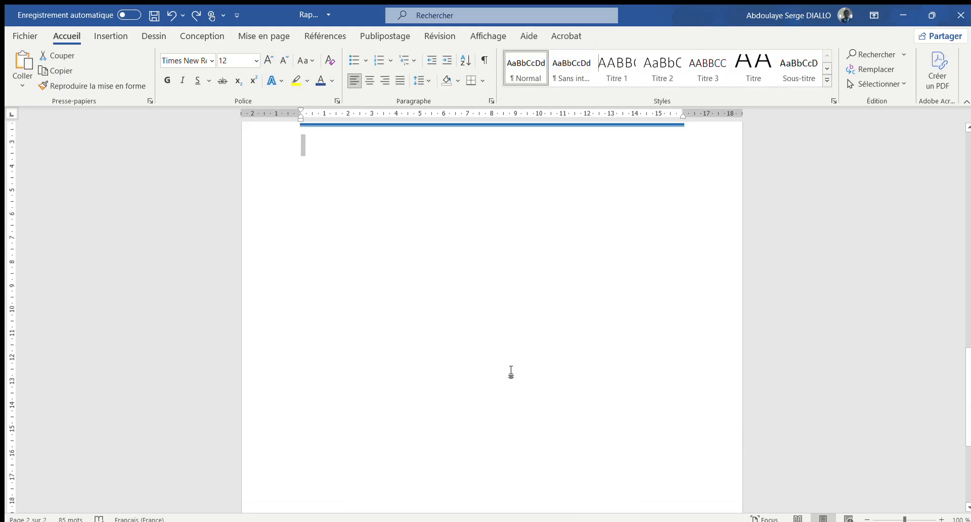
click(111, 36)
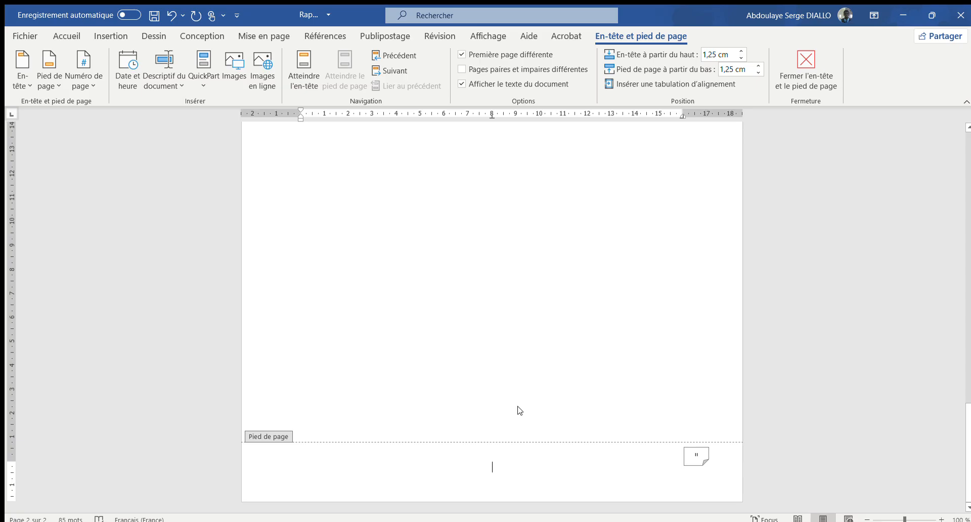
double_click(520, 411)
key(ctrl+z)
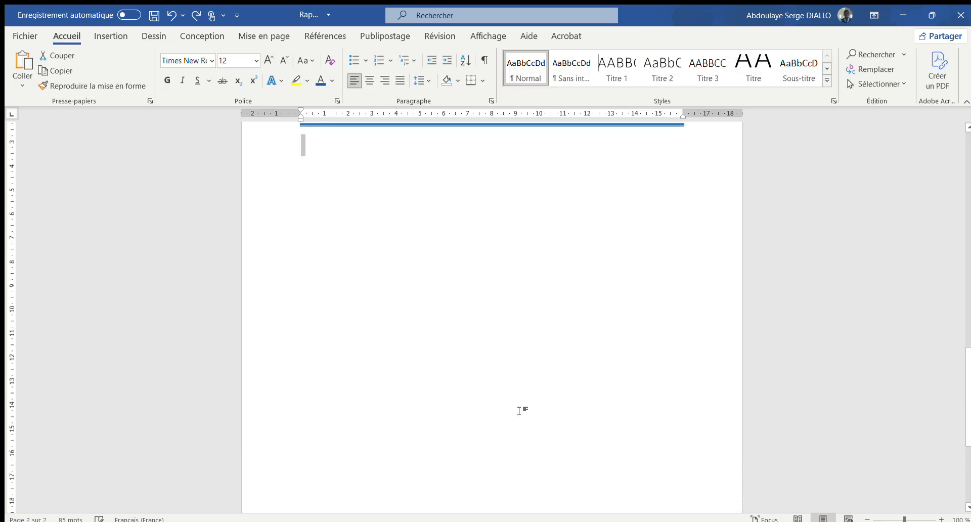
Step: Try adding II by hand after the author's name in page two's footer, and remove it
scroll(519, 411, down, 5)
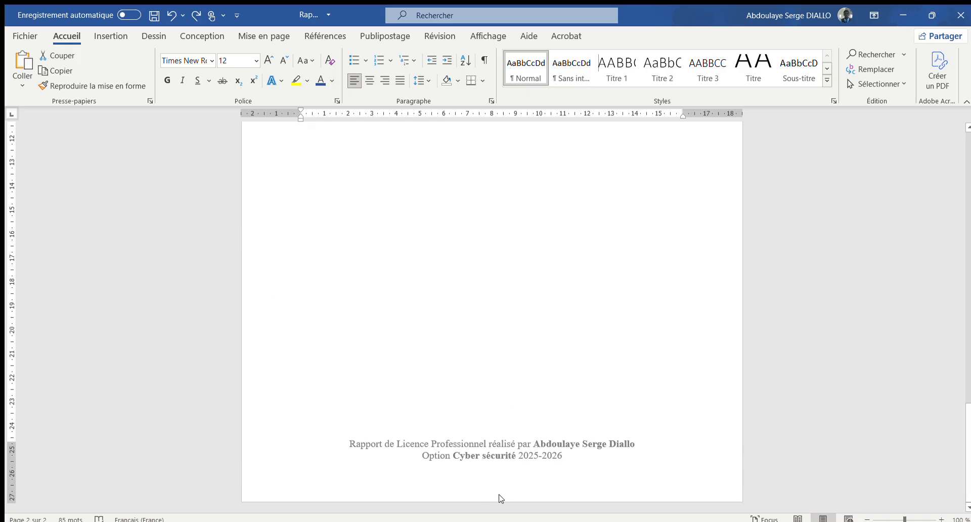
click(517, 480)
double_click(517, 480)
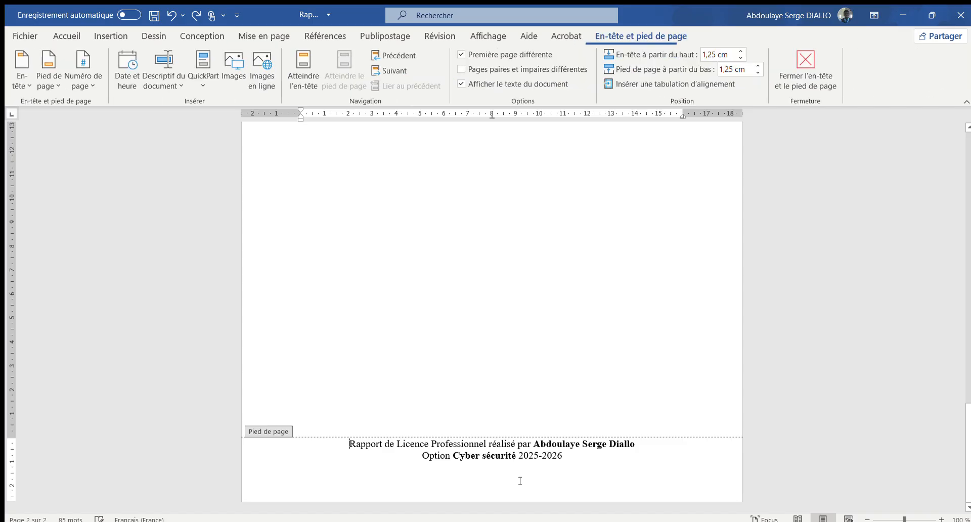
click(643, 444)
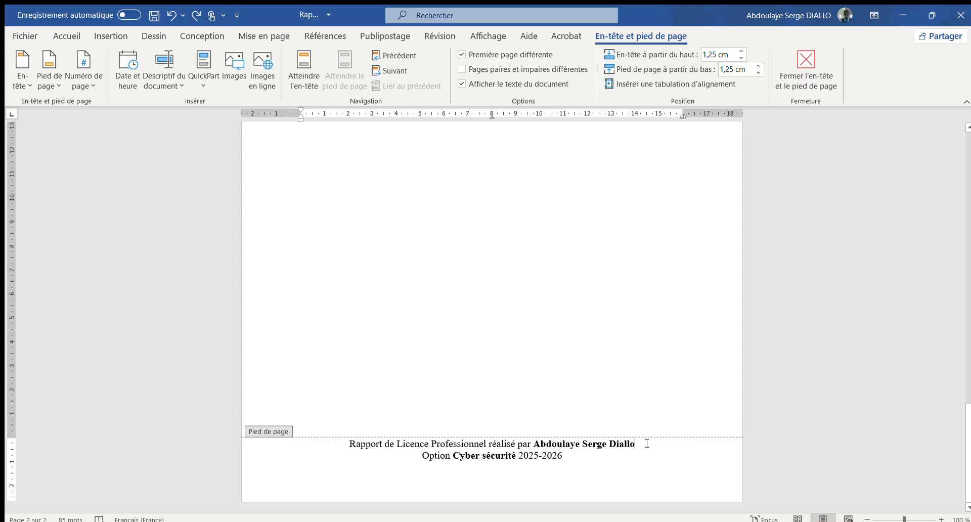
click(192, 84)
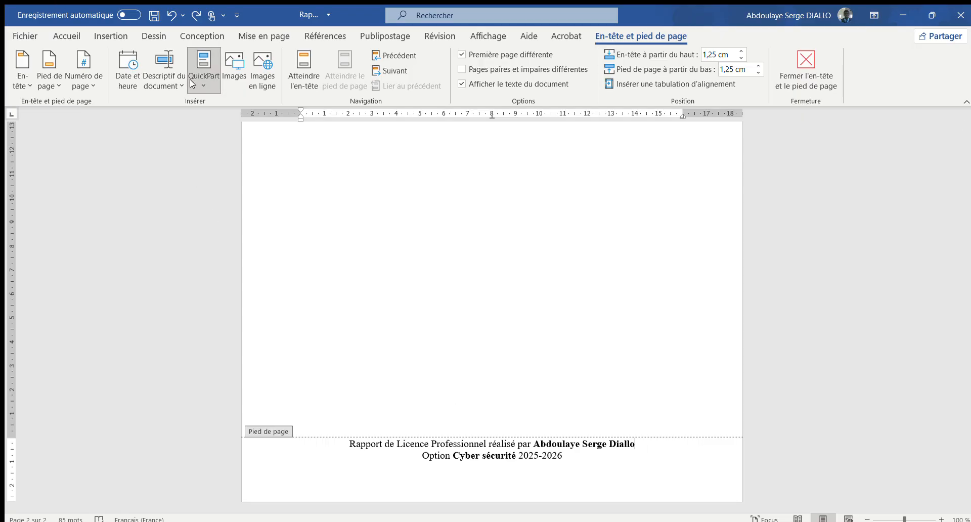
click(223, 136)
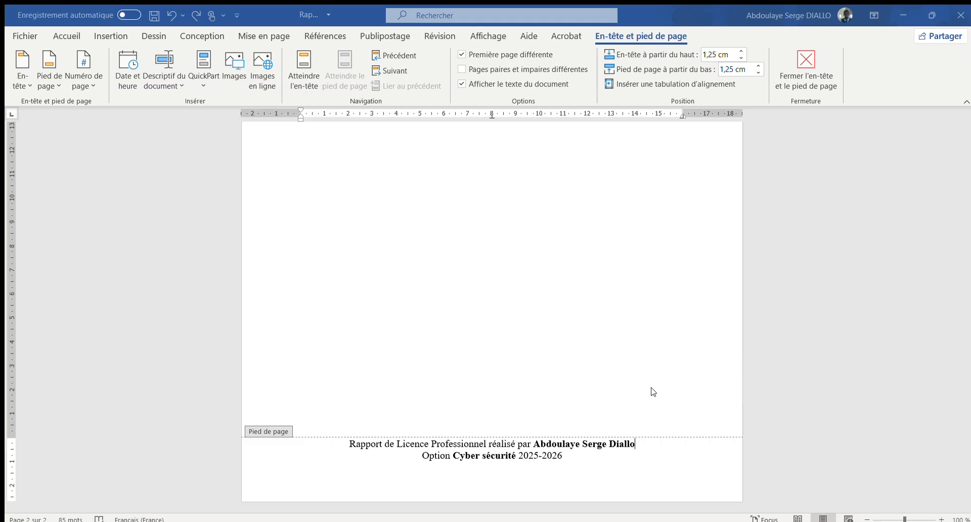
text(II)
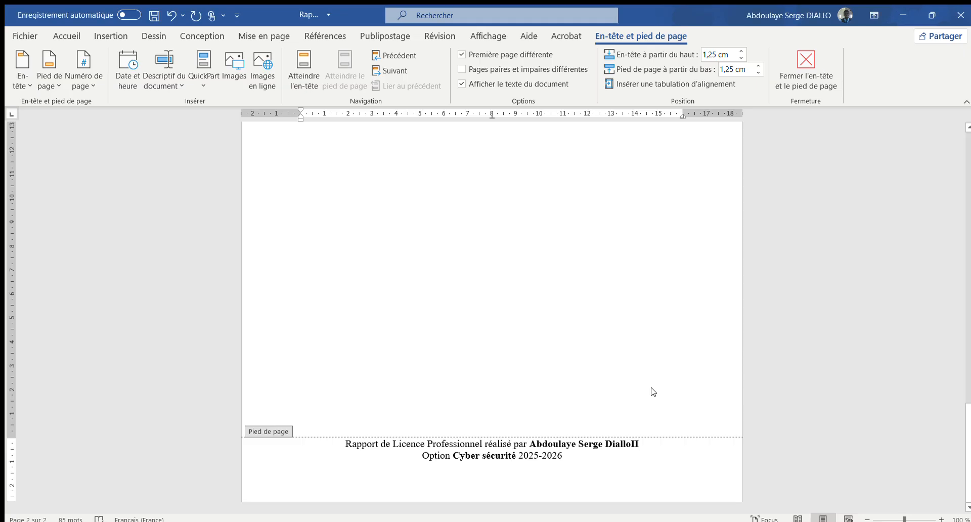
key(BackSpace)
key(BackSpace)
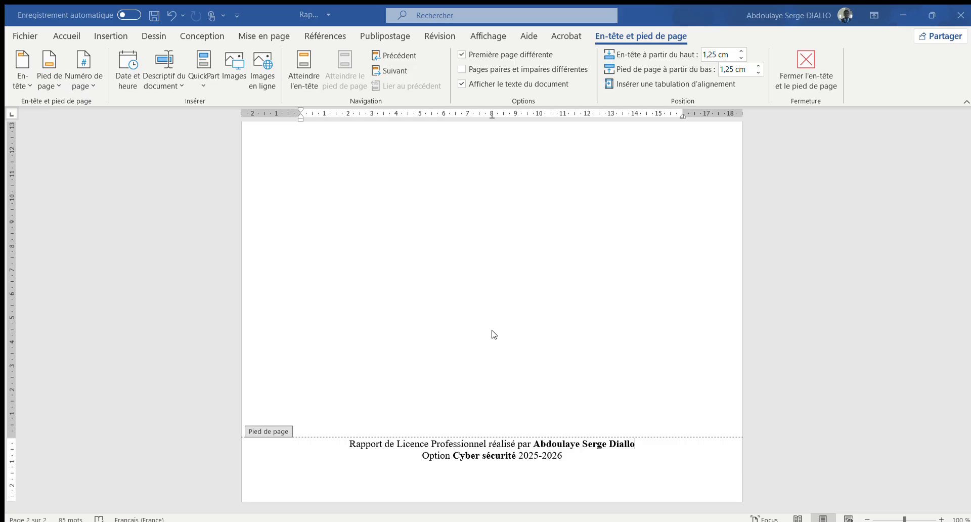
key(ctrl+z)
Step: Insert the folded-corner page number at the right of page two's footer
scroll(494, 334, down, 10)
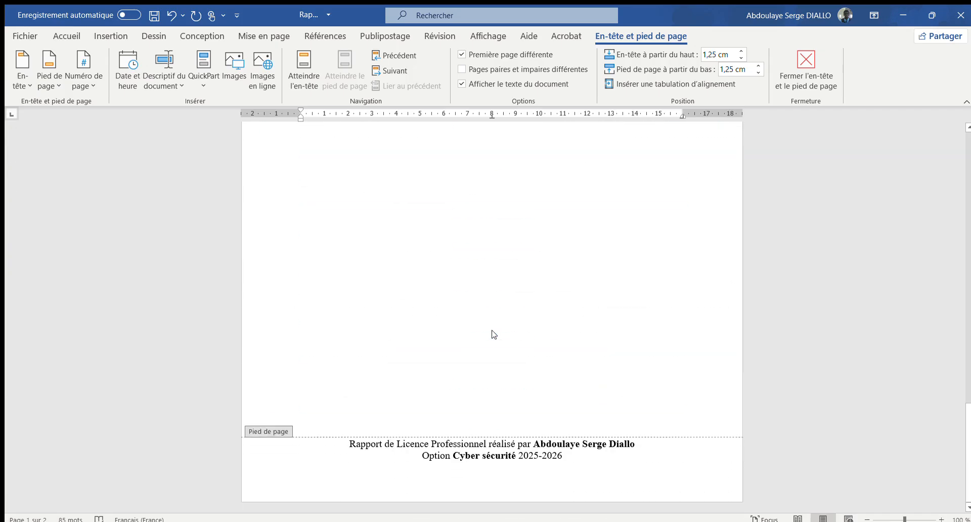
click(617, 450)
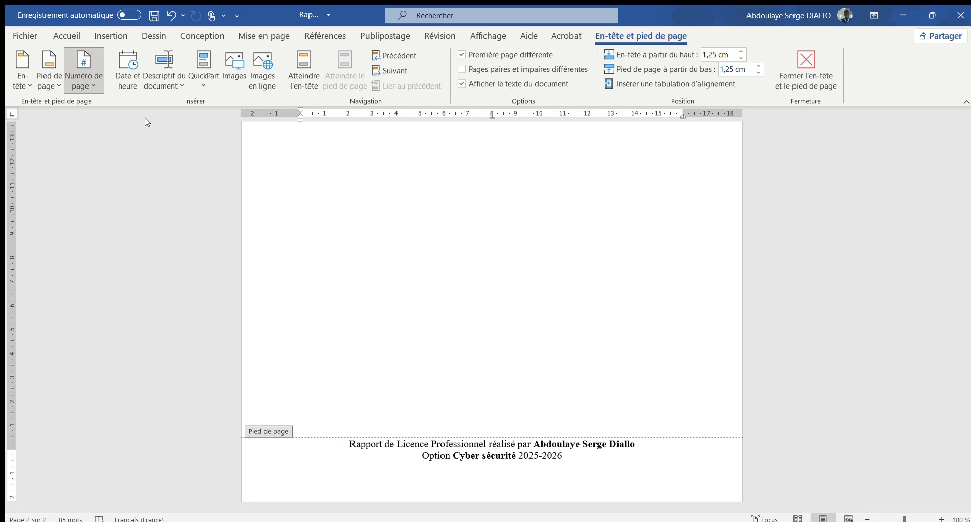
click(385, 373)
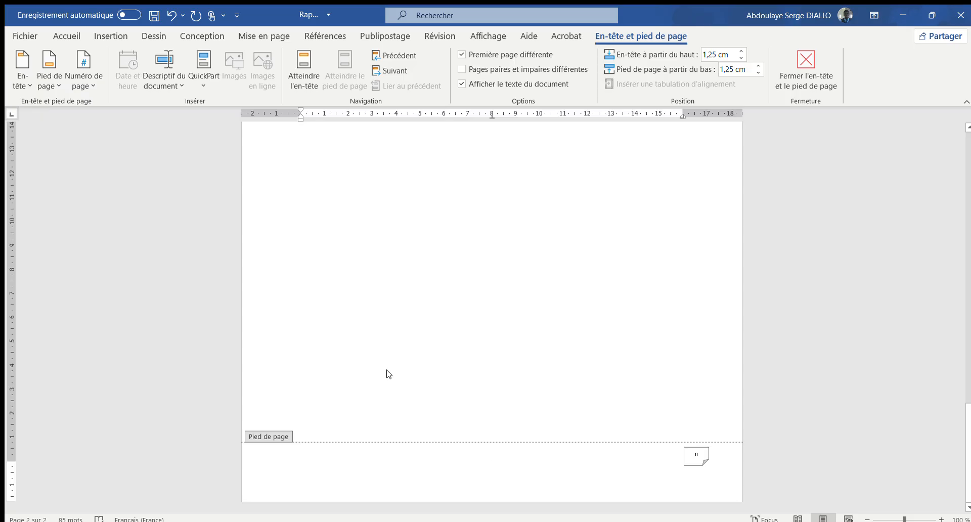